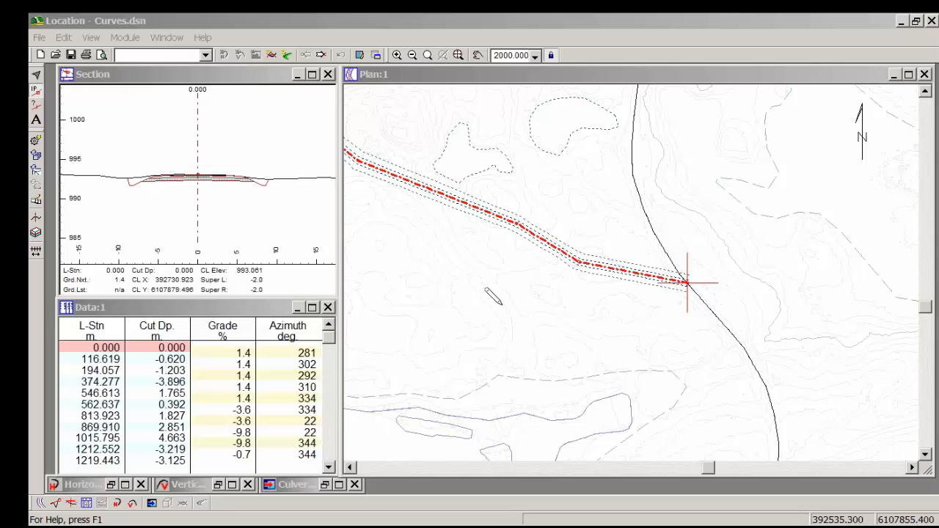
Step: Examine the road alignment in the plan view and follow its grade line through the Profile window
middle_drag(393, 184, 662, 274)
scroll(662, 274, down, 1)
scroll(661, 273, down, 1)
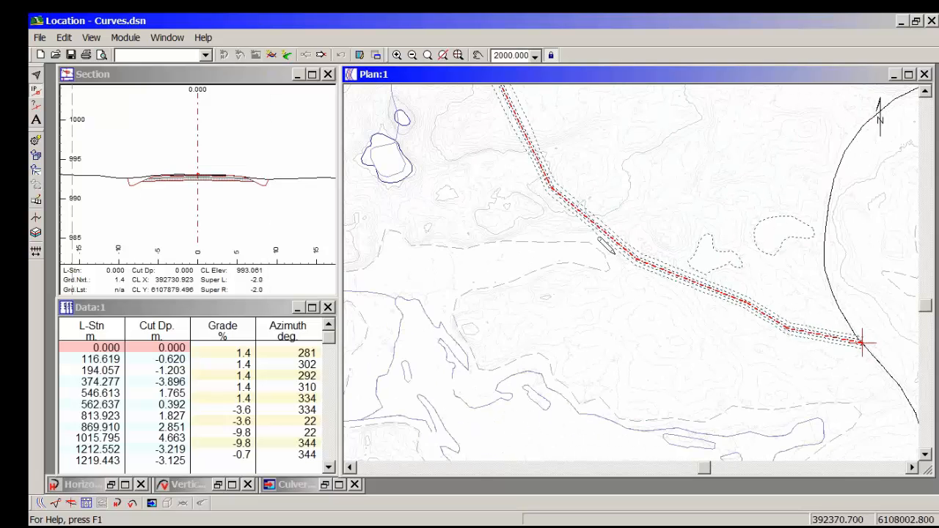
middle_drag(588, 202, 585, 242)
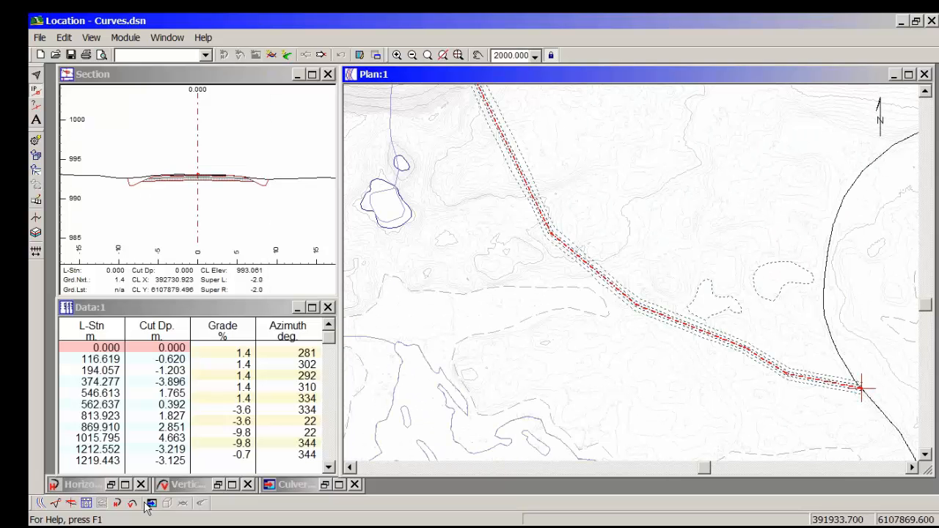
click(59, 503)
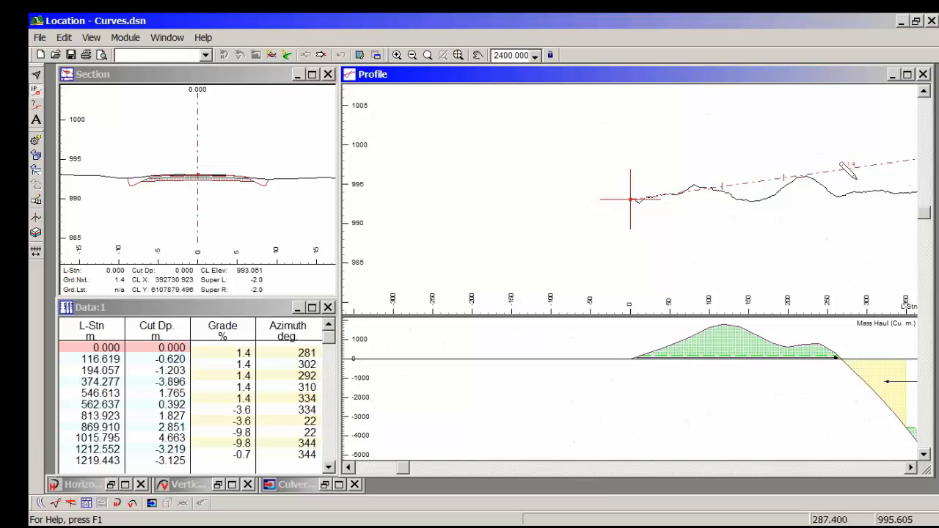
middle_drag(846, 179, 482, 202)
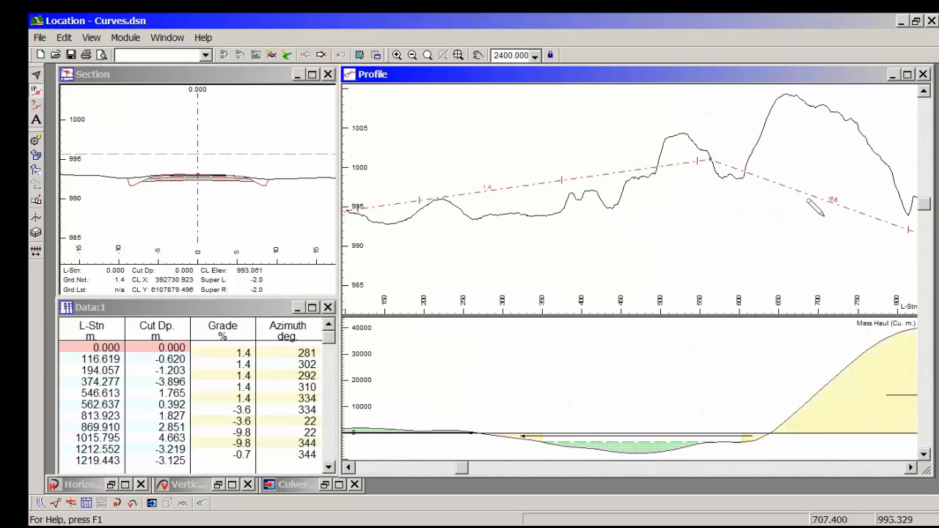
middle_drag(823, 215, 590, 182)
scroll(590, 182, down, 2)
scroll(589, 182, down, 3)
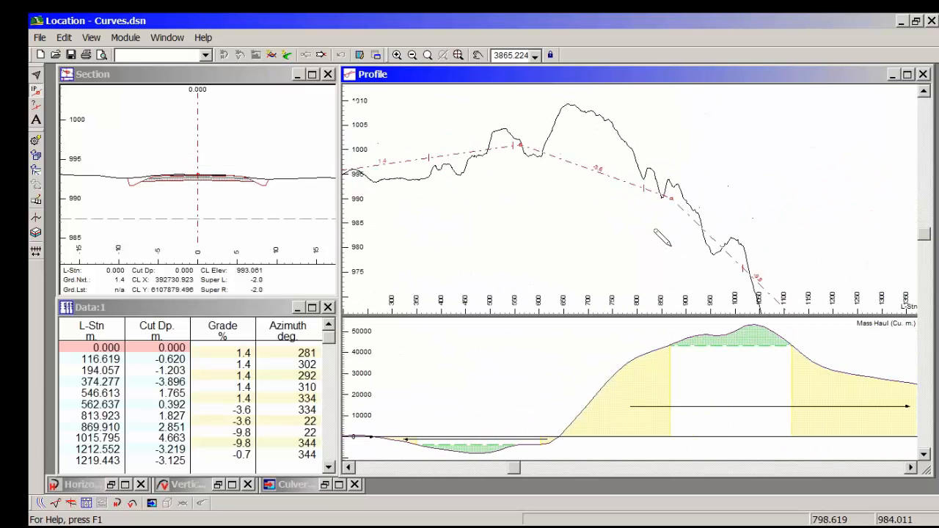
middle_drag(779, 291, 685, 145)
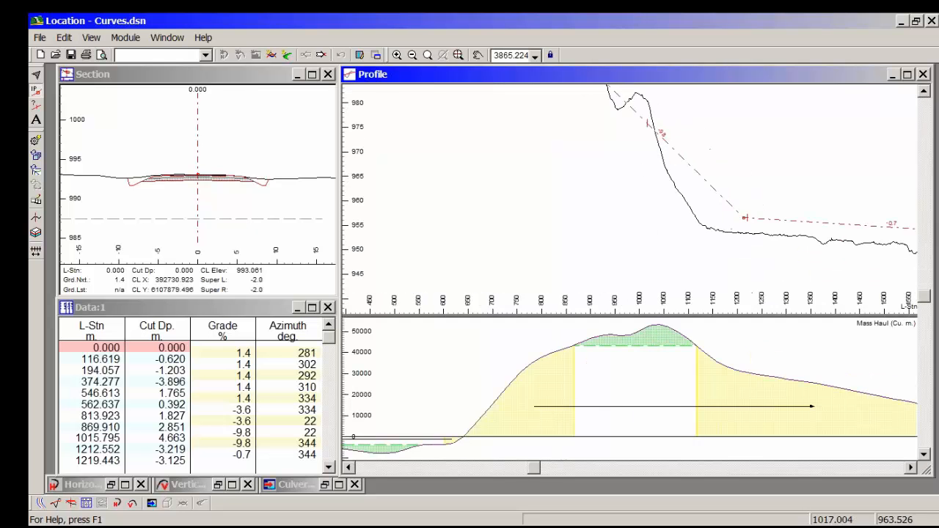
middle_drag(649, 176, 752, 235)
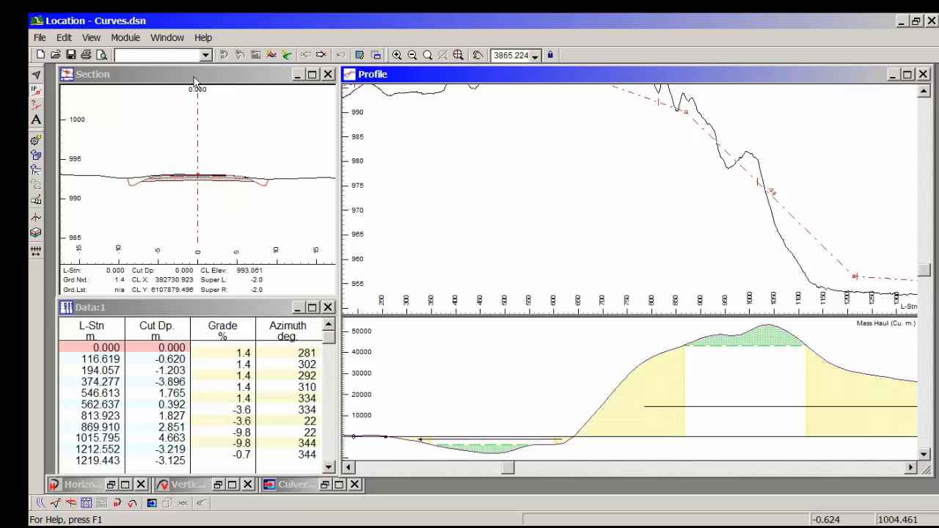
Step: Load the training Curve H.dlt screen layout and widen the Horizontal Curve panel to show all its options
click(207, 55)
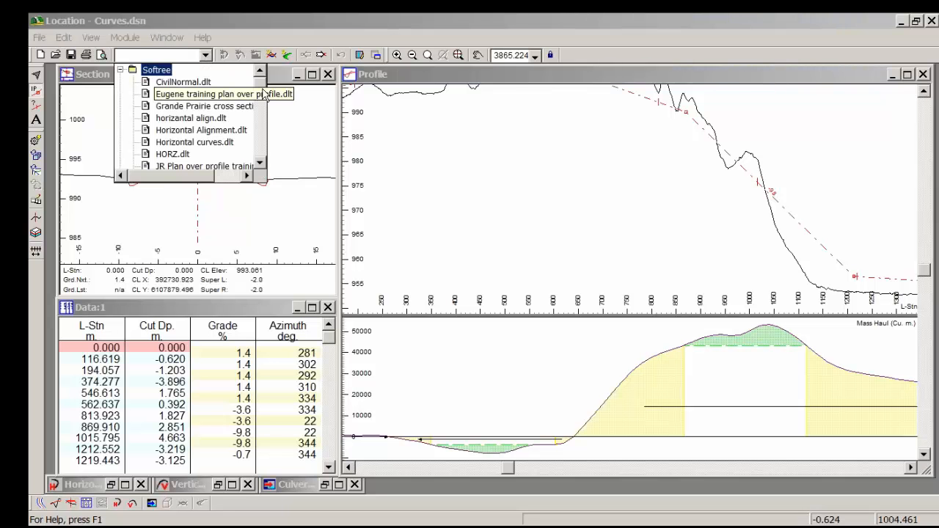
drag(264, 86, 267, 137)
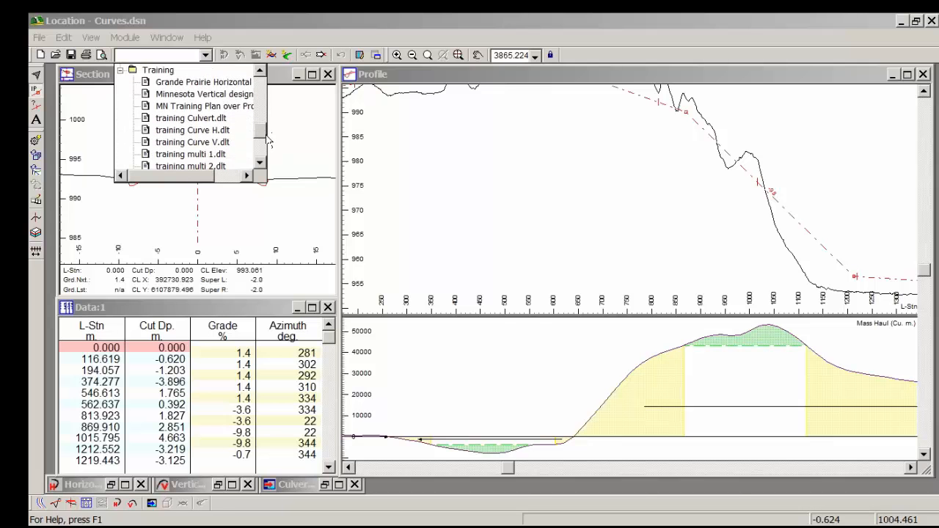
click(226, 134)
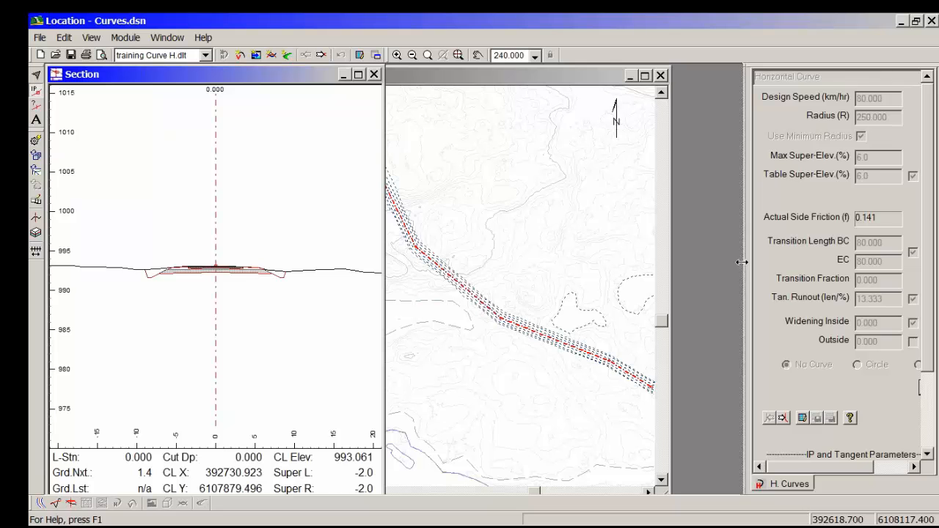
drag(678, 258, 674, 258)
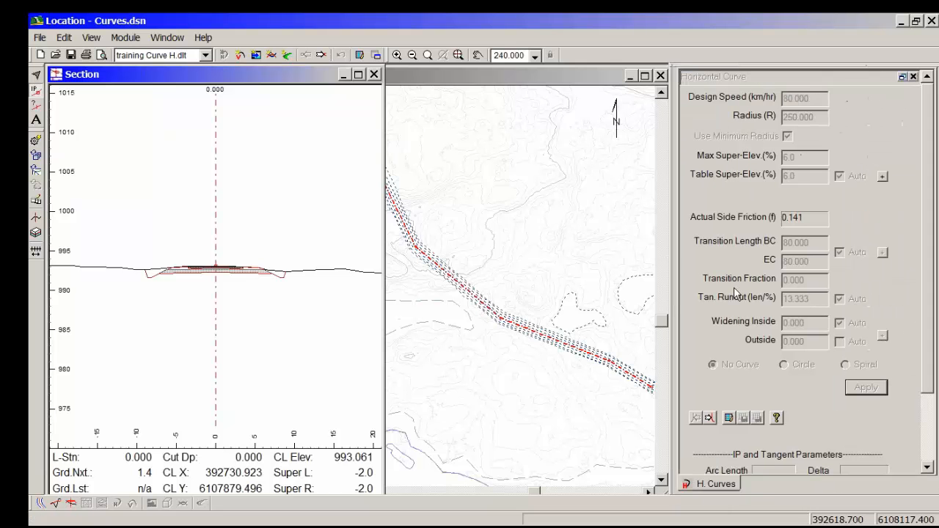
Step: Select the first horizontal IP after the start of the alignment, at station 116.619
click(505, 222)
middle_drag(478, 213, 492, 137)
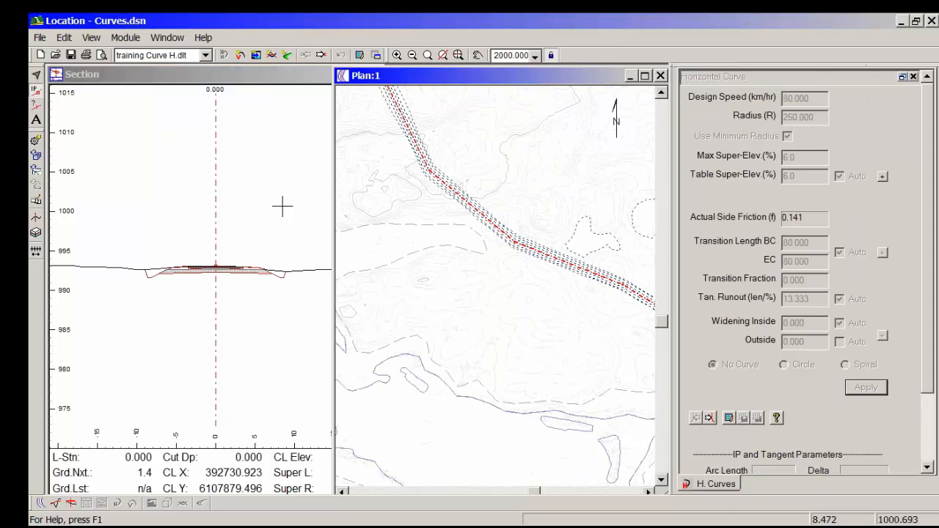
middle_drag(518, 289, 453, 252)
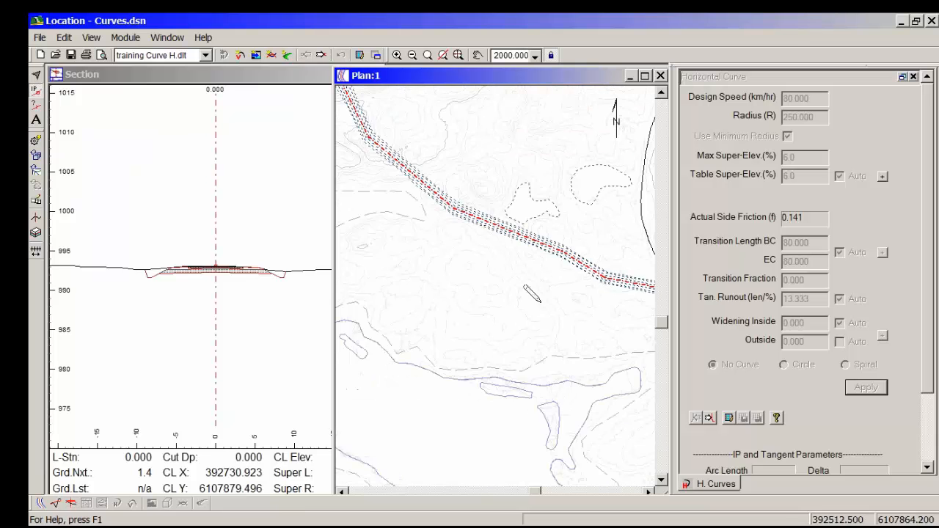
middle_drag(569, 303, 477, 287)
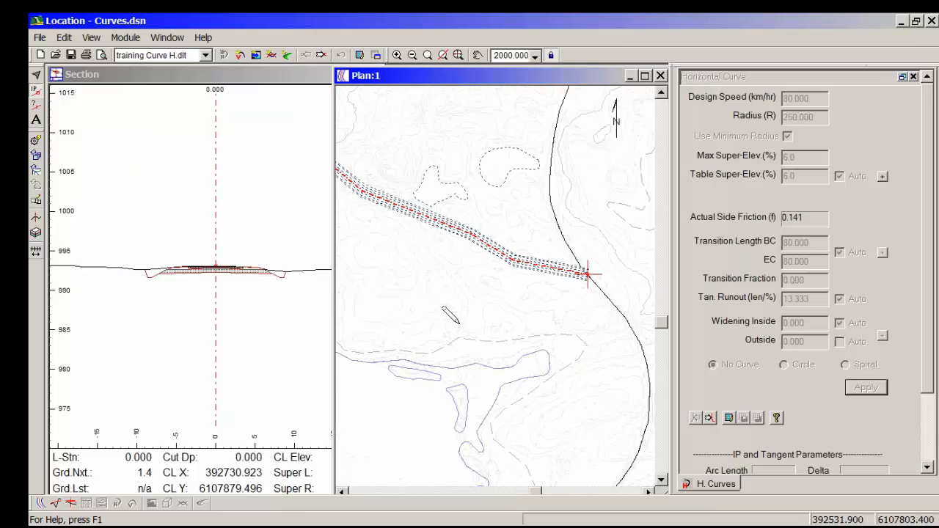
mouse_move(453, 307)
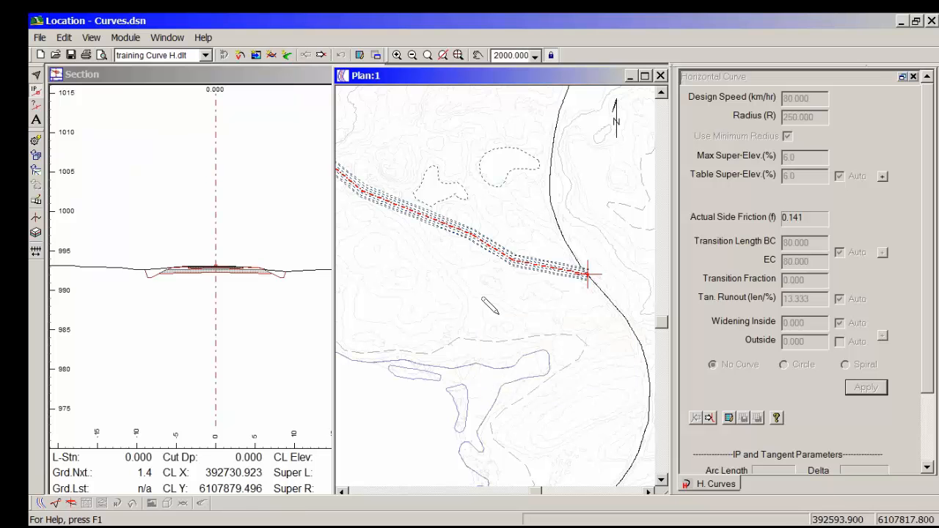
click(710, 419)
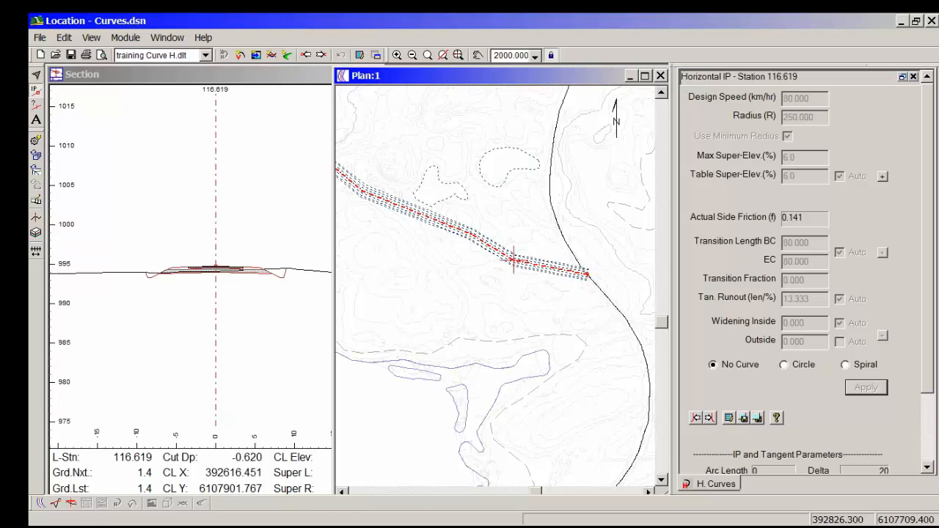
Step: Make the IP at station 116.619 a circular curve with a design speed of 70 km/hr
middle_drag(519, 272, 482, 314)
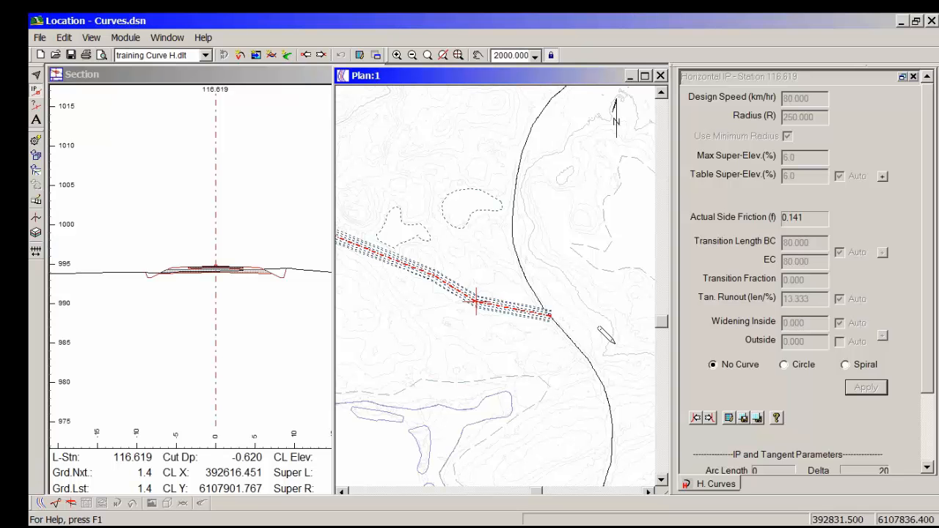
click(800, 365)
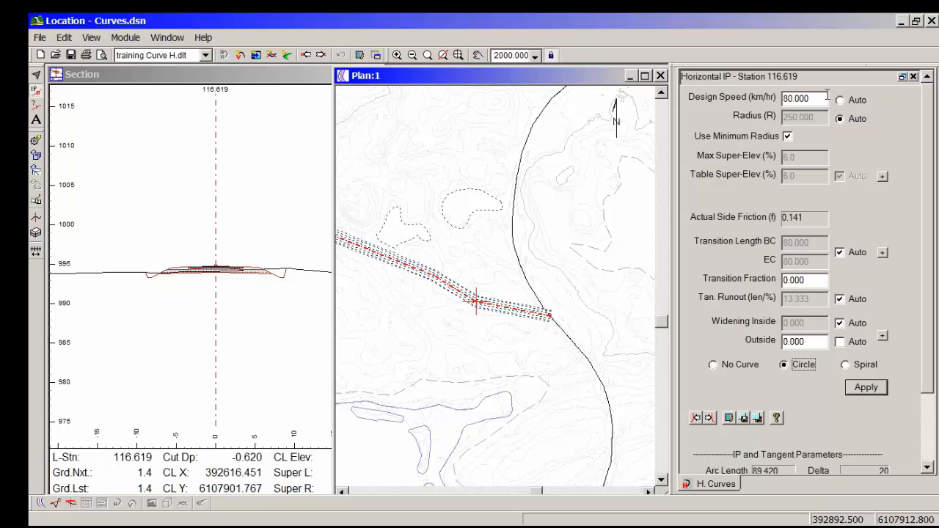
drag(827, 96, 756, 98)
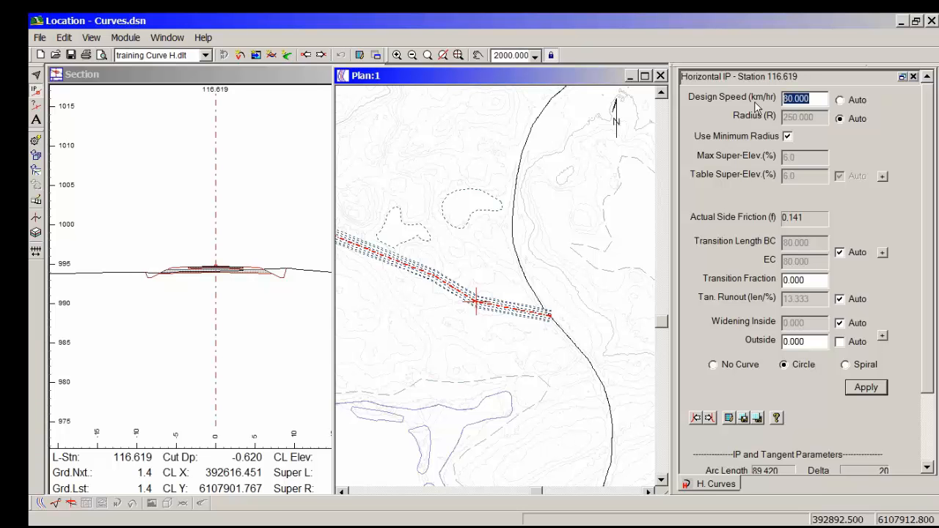
text(70)
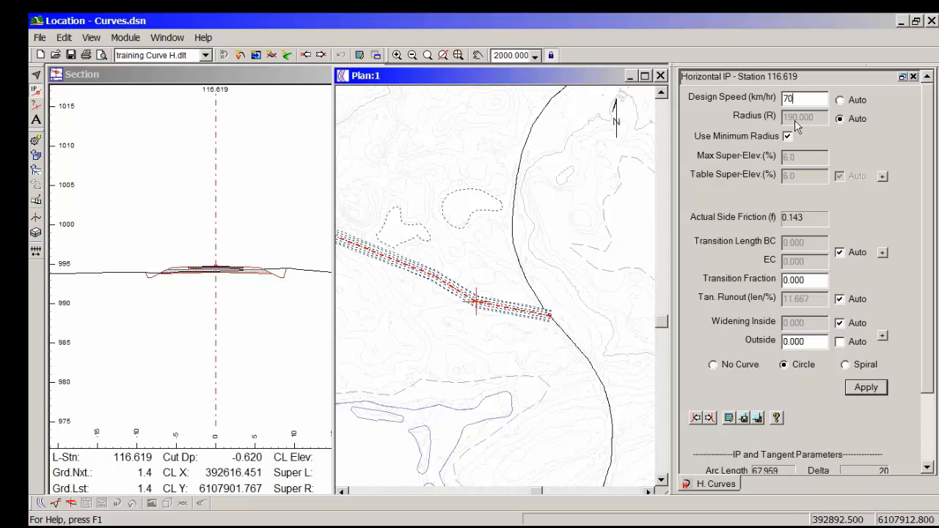
Step: Try a design speed of 80 km/hr for the circular curve and return it to 70 km/hr
drag(804, 100, 761, 106)
text(80)
drag(804, 99, 757, 103)
text(70)
Step: Open the lookup table used for the curve's automatic super-elevation
click(882, 177)
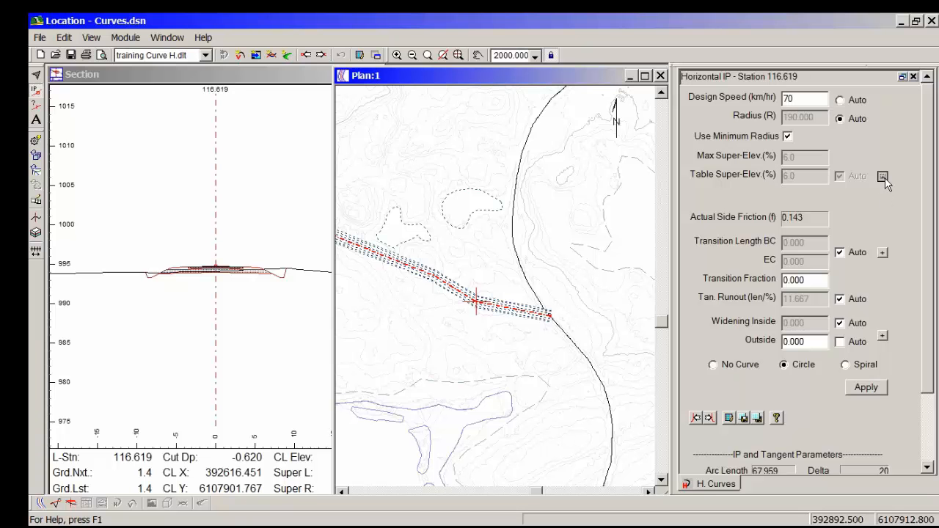
click(606, 318)
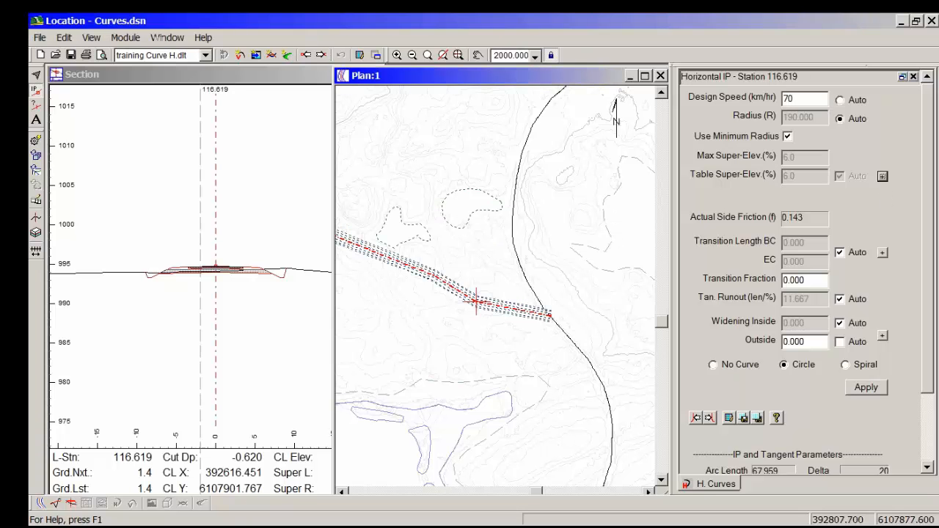
click(883, 176)
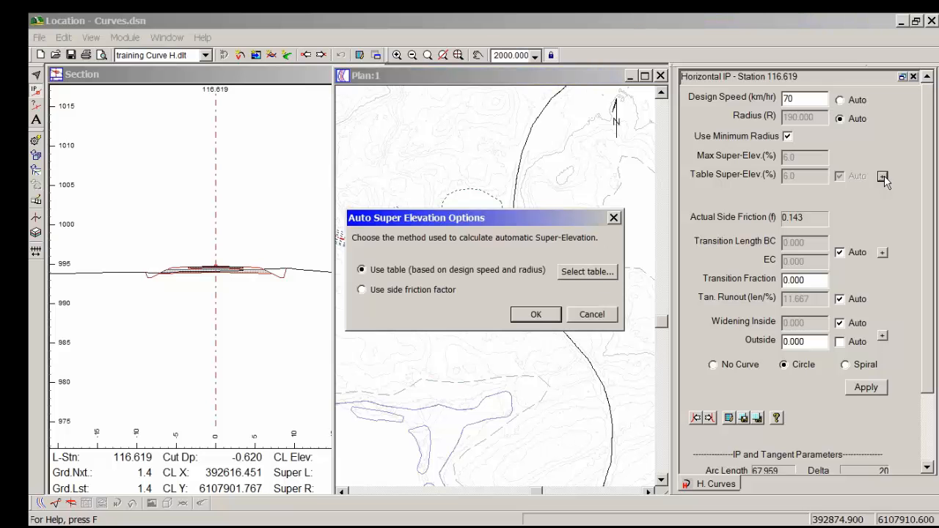
click(587, 272)
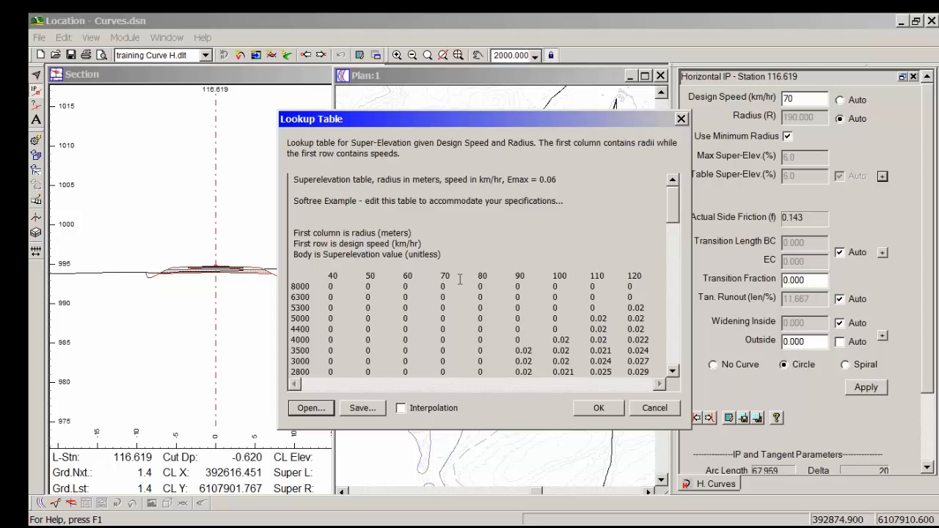
Step: Find and highlight the super-elevation value for a 190 m radius at 70 km/hr in the lookup table
scroll(447, 277, down, 8)
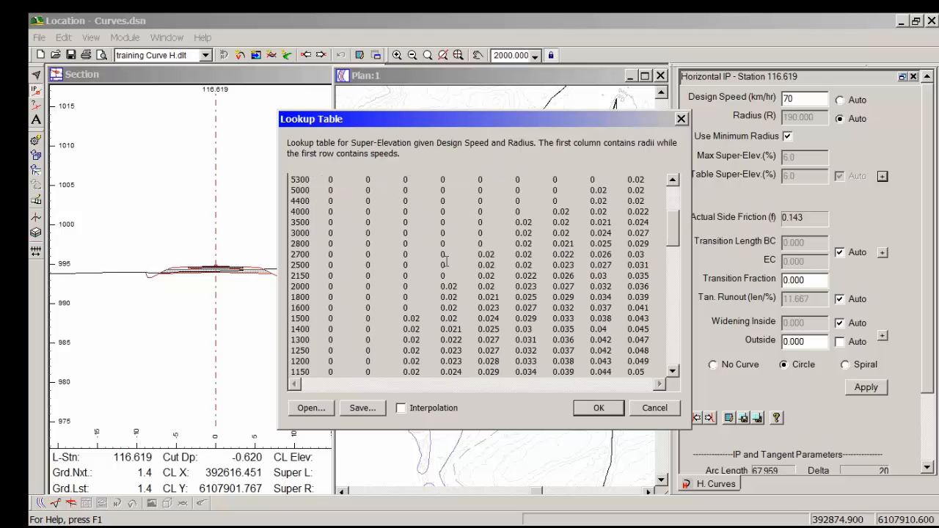
scroll(448, 262, down, 12)
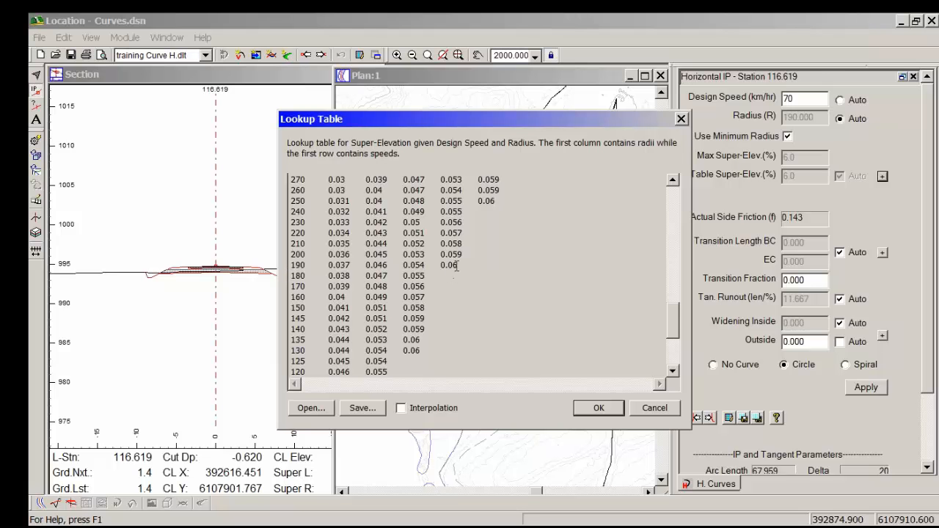
drag(461, 265, 425, 266)
mouse_move(674, 334)
mouse_down()
mouse_move(674, 316)
mouse_move(674, 323)
mouse_up()
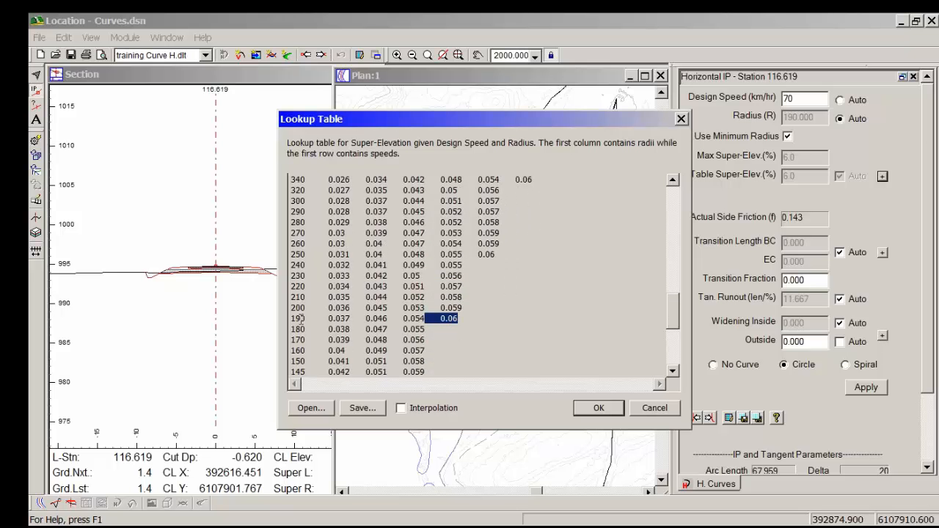
Step: Examine the smallest-radius entries for other design speeds in the lookup table, including the 250 m radius at 80 km/hr
click(488, 255)
scroll(492, 262, up, 15)
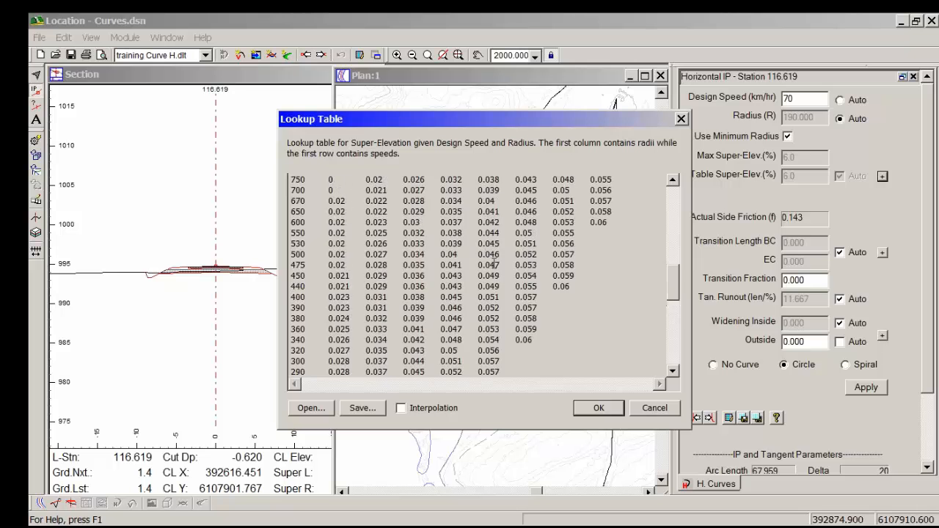
scroll(485, 282, down, 3)
scroll(485, 283, down, 9)
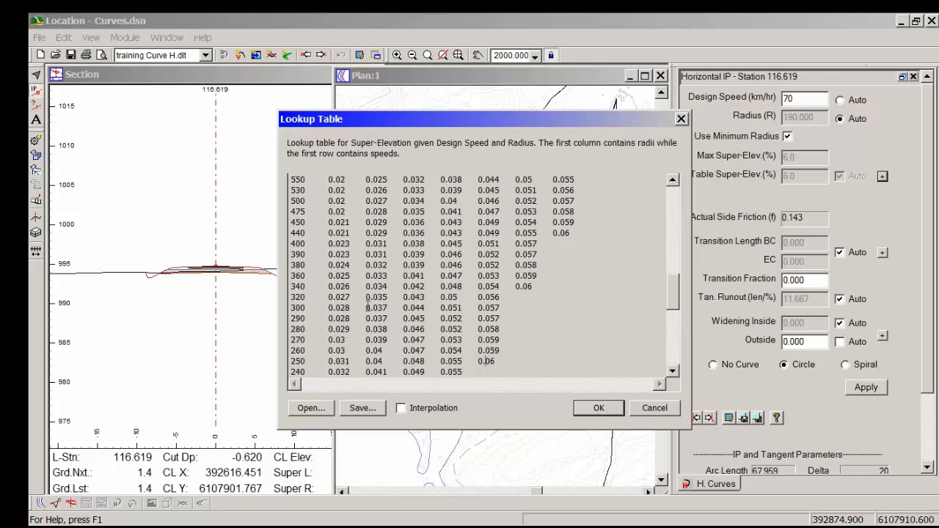
scroll(424, 334, down, 1)
scroll(425, 335, down, 1)
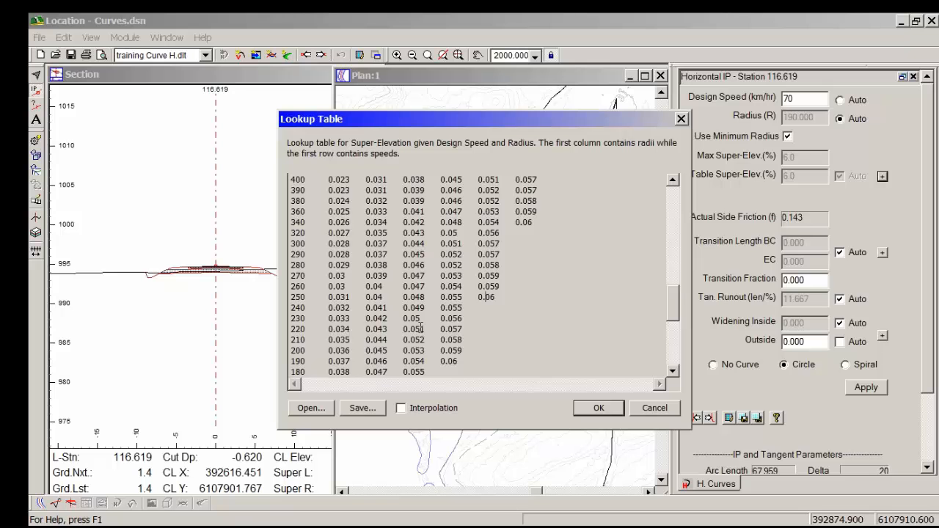
scroll(443, 308, down, 2)
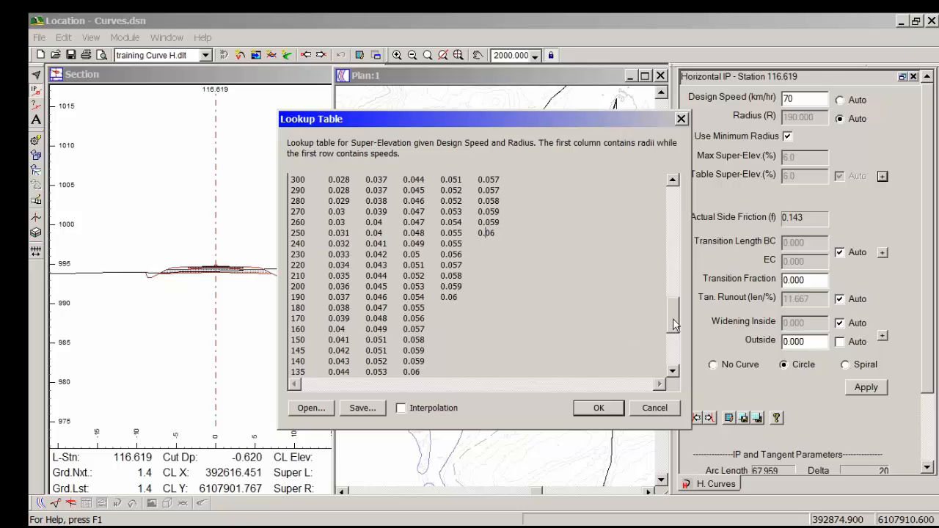
drag(673, 325, 673, 336)
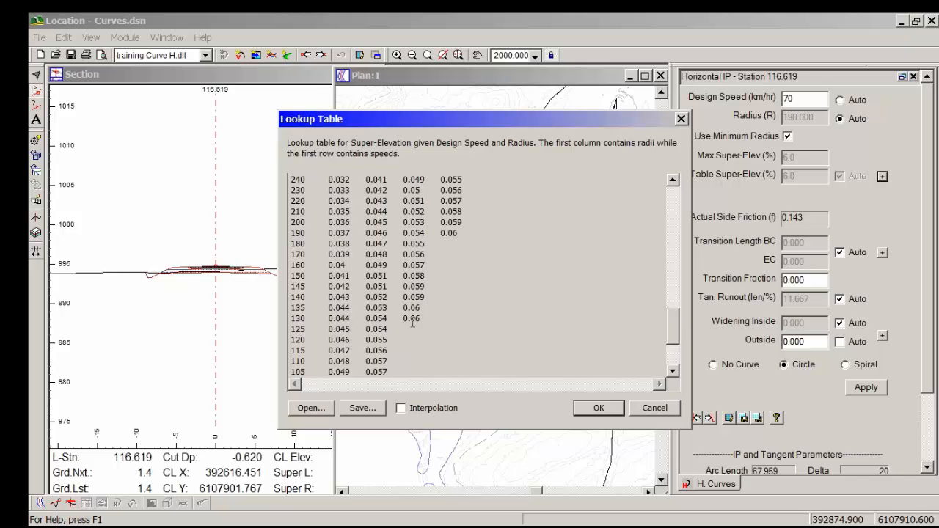
scroll(412, 322, up, 15)
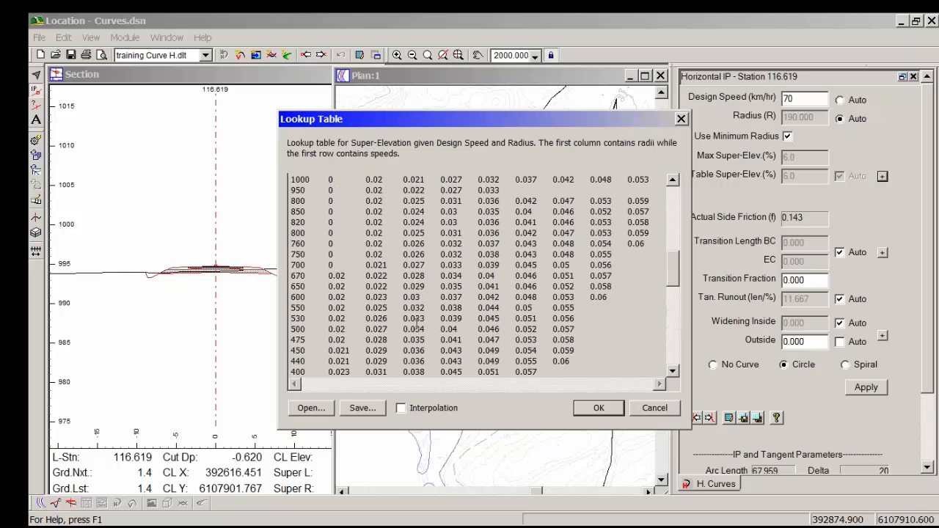
scroll(416, 326, down, 15)
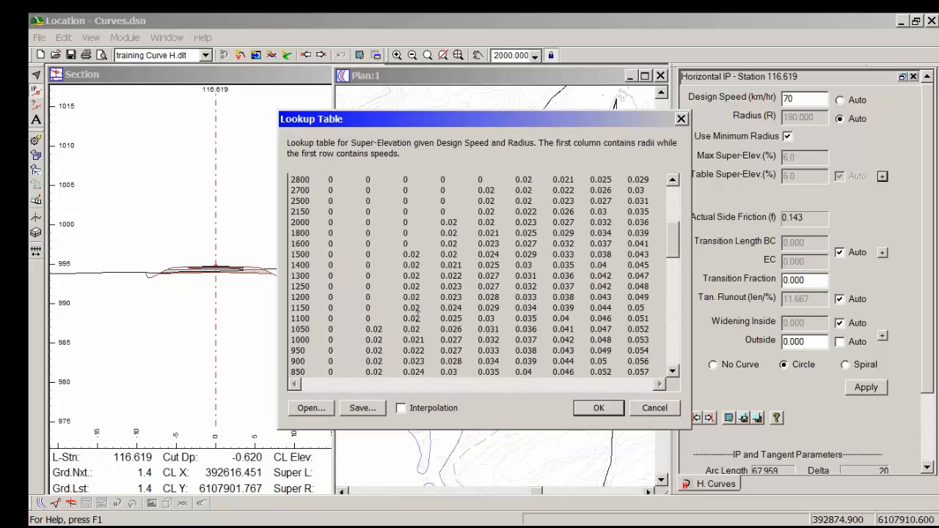
scroll(421, 343, down, 3)
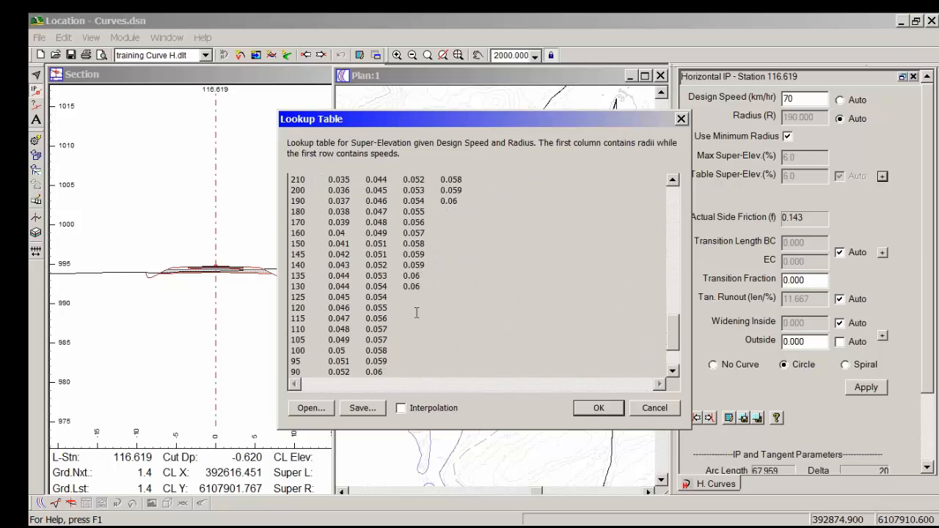
Step: Close the lookup table, accept the table-based automatic super-elevation method and recalculate the entire design
click(598, 408)
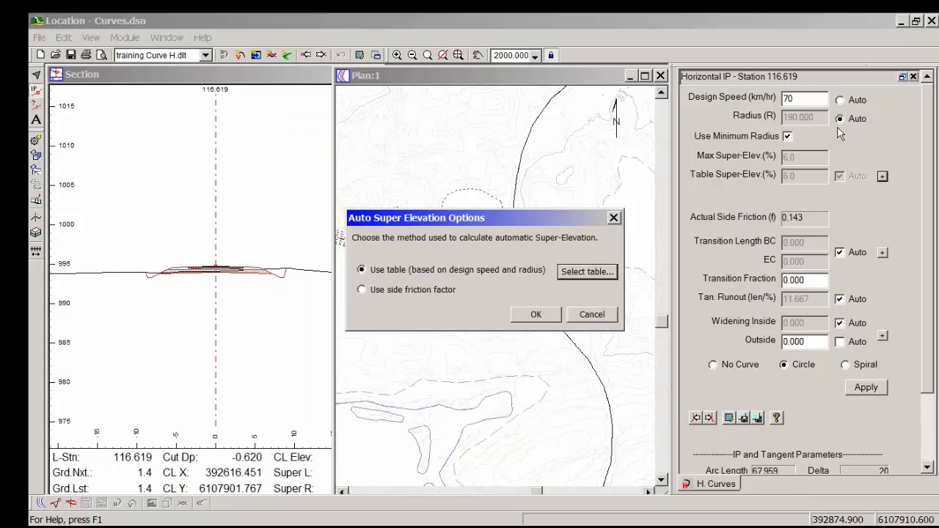
click(786, 100)
click(536, 314)
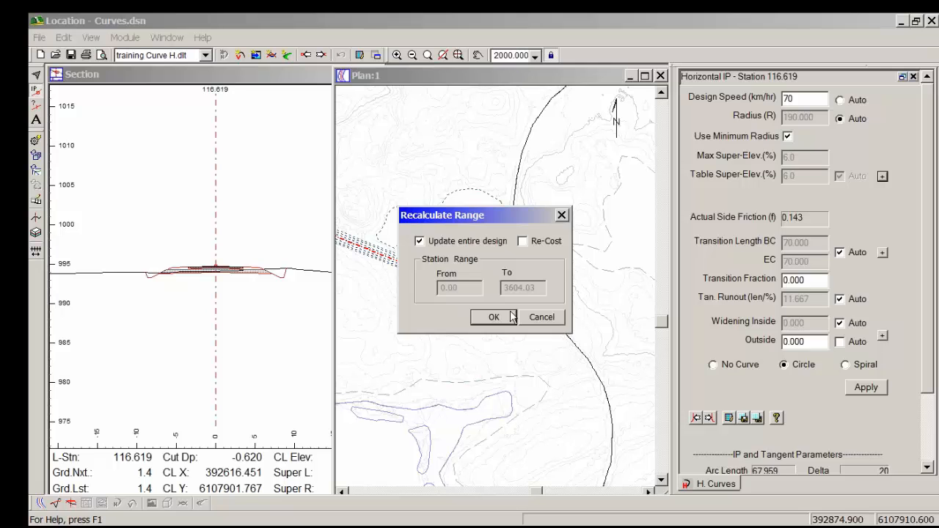
click(510, 316)
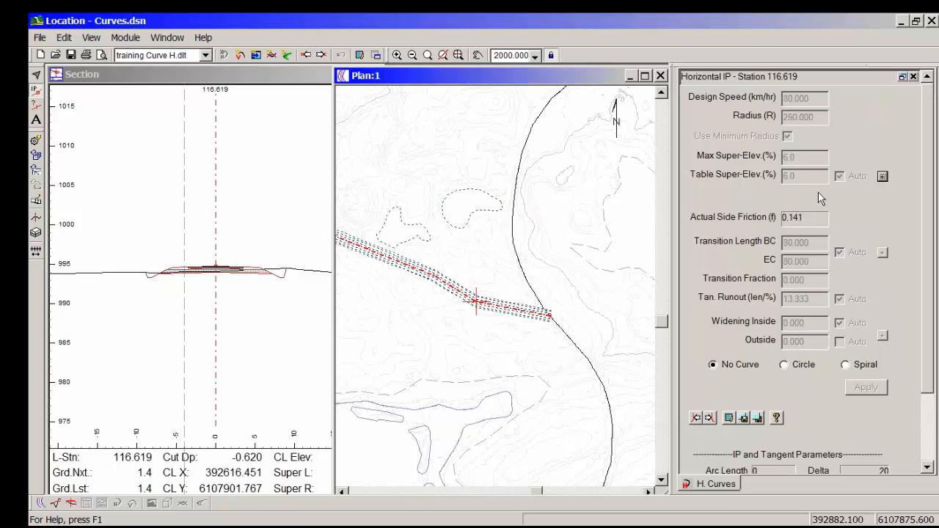
Step: Make the IP a circular curve again, trying a design speed of 60 km/hr before setting it to 70 km/hr
click(784, 364)
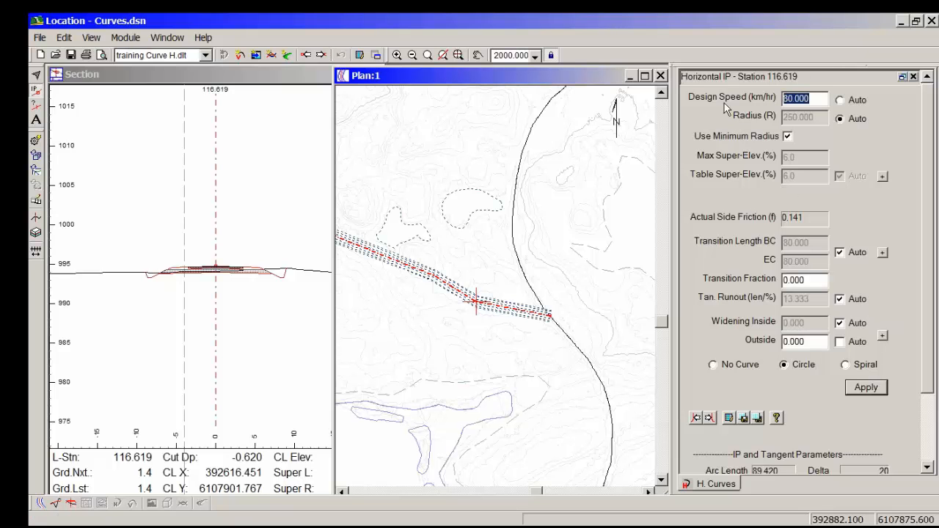
text(60)
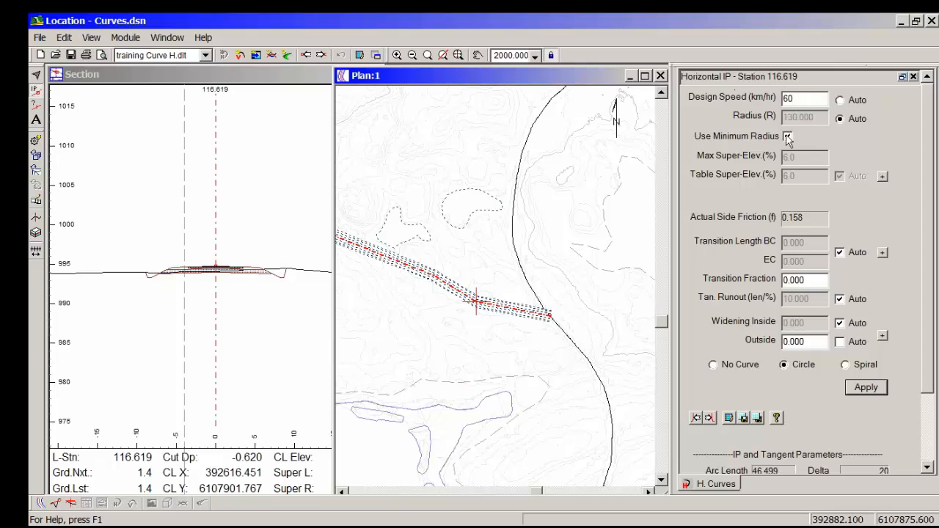
double_click(798, 99)
text(70)
Step: Recheck the smallest-radius entry for 70 km/hr in the super-elevation lookup table, and close the table and its options without changes
click(881, 178)
click(592, 270)
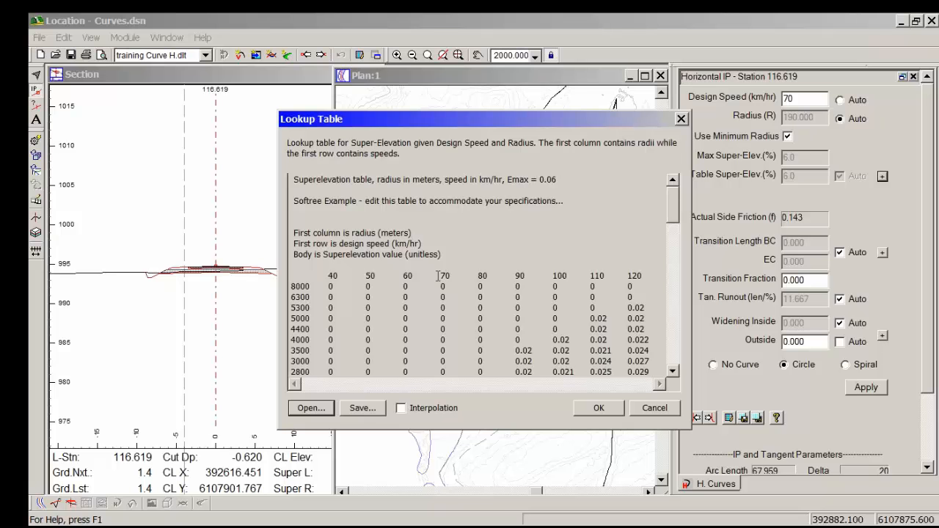
drag(677, 202, 677, 325)
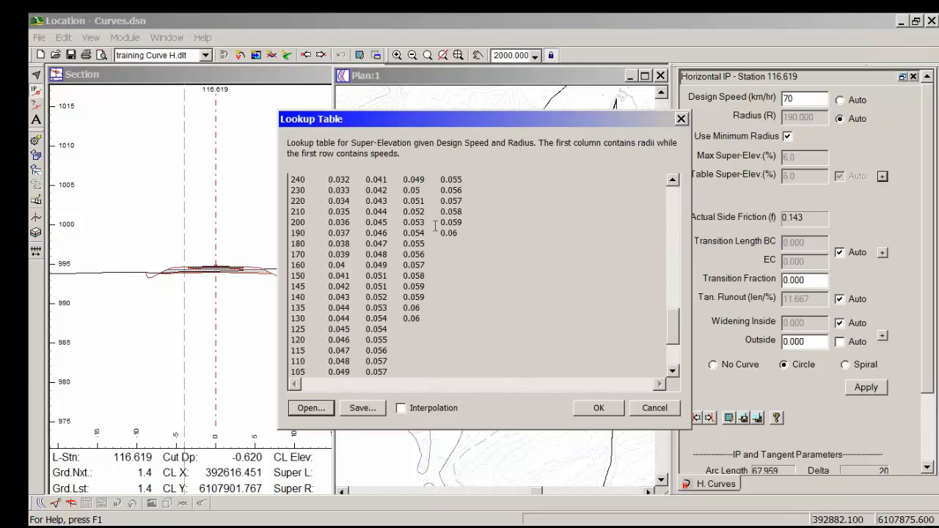
click(663, 412)
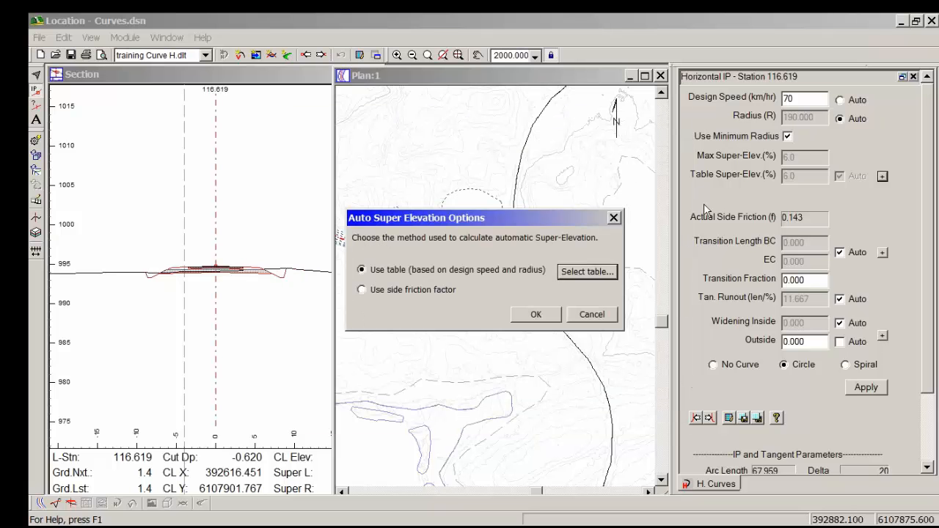
click(592, 314)
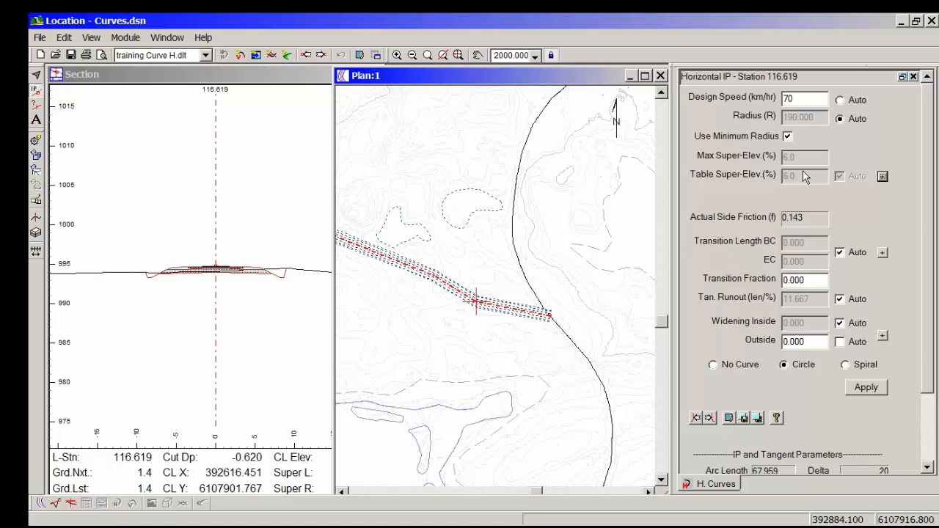
Step: Try a custom radius of 250 m twice in place of the minimum radius, returning to the minimum radius each time
click(769, 139)
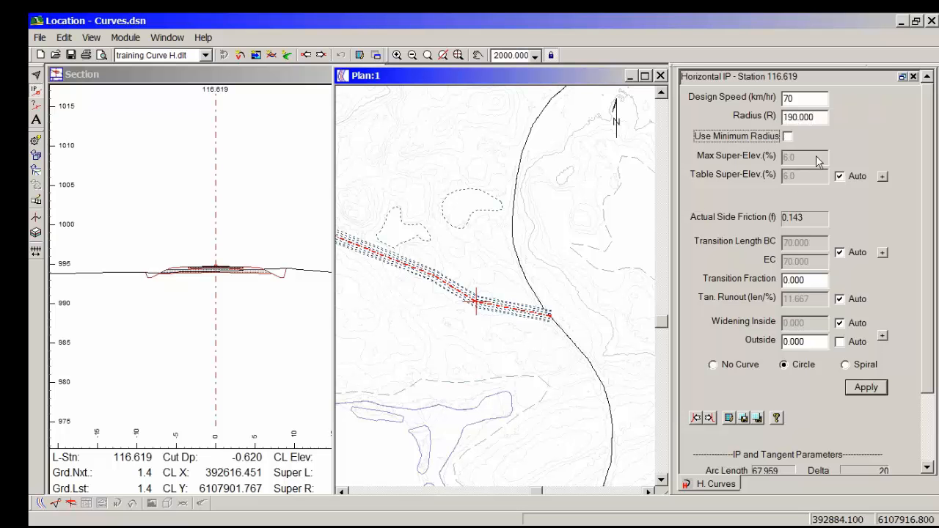
double_click(822, 116)
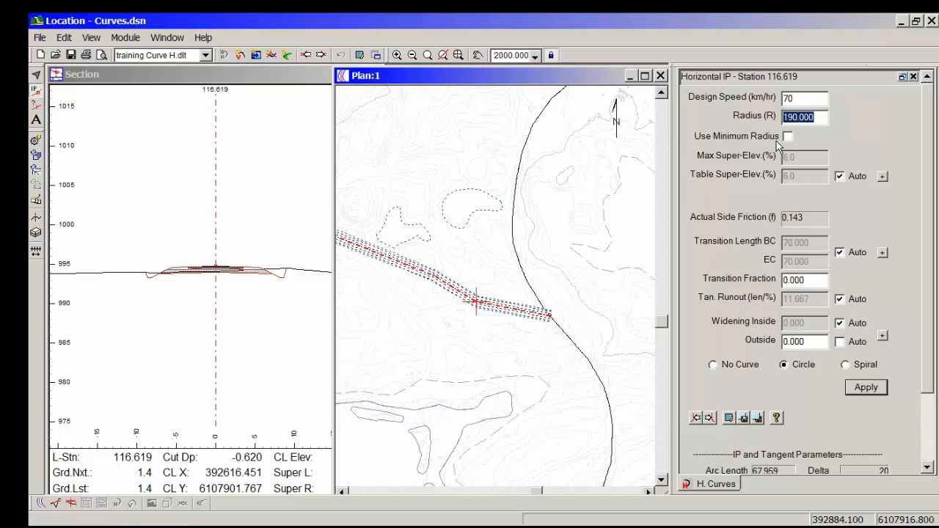
text(250)
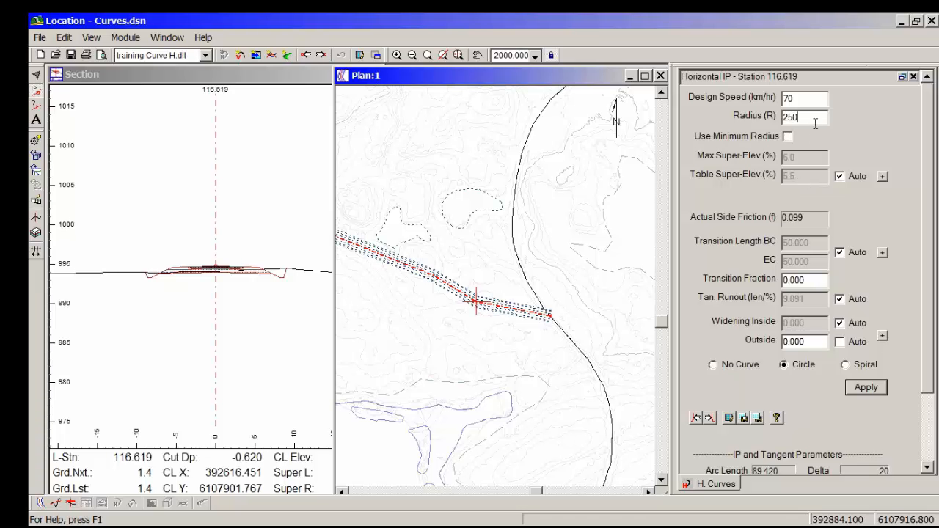
click(781, 142)
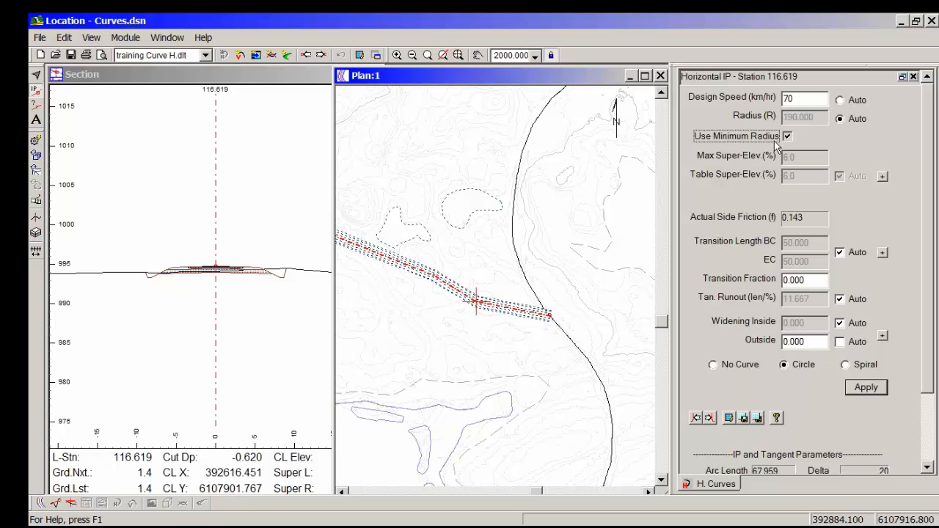
click(774, 141)
key(shift+Tab)
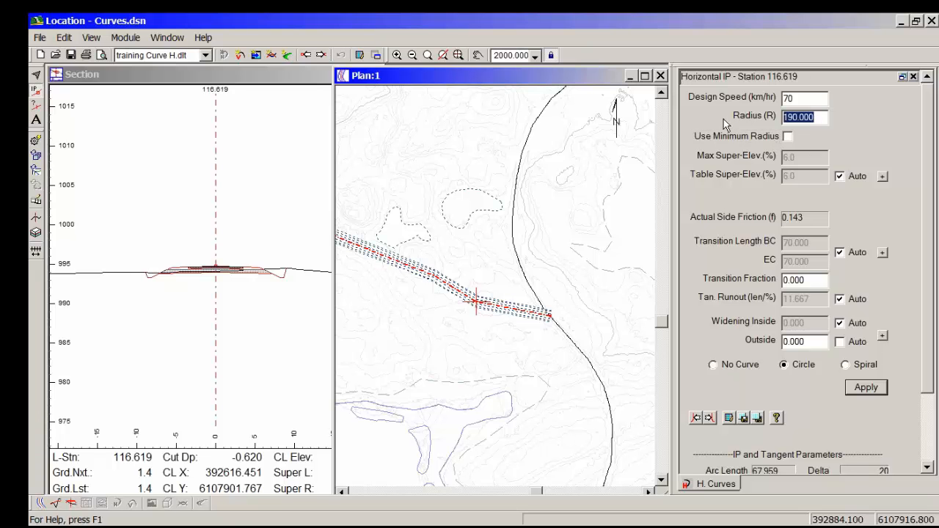
text(250)
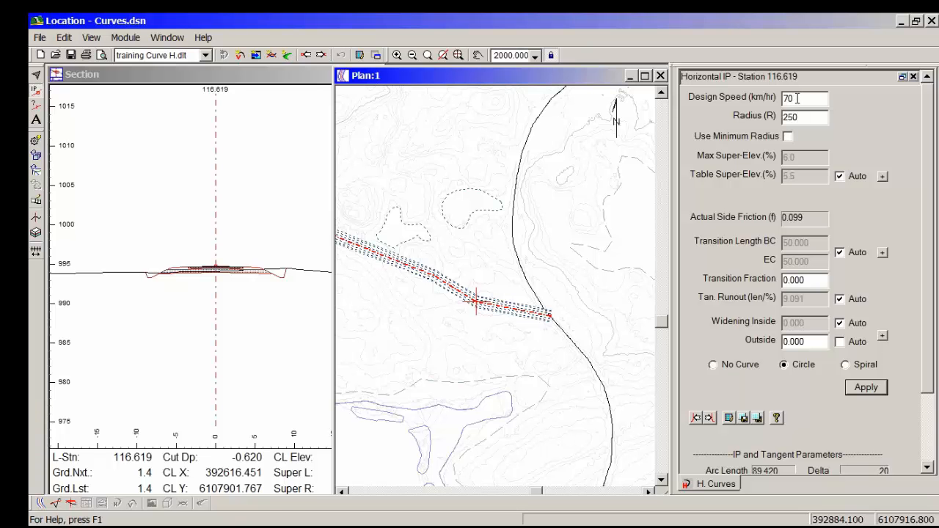
click(778, 140)
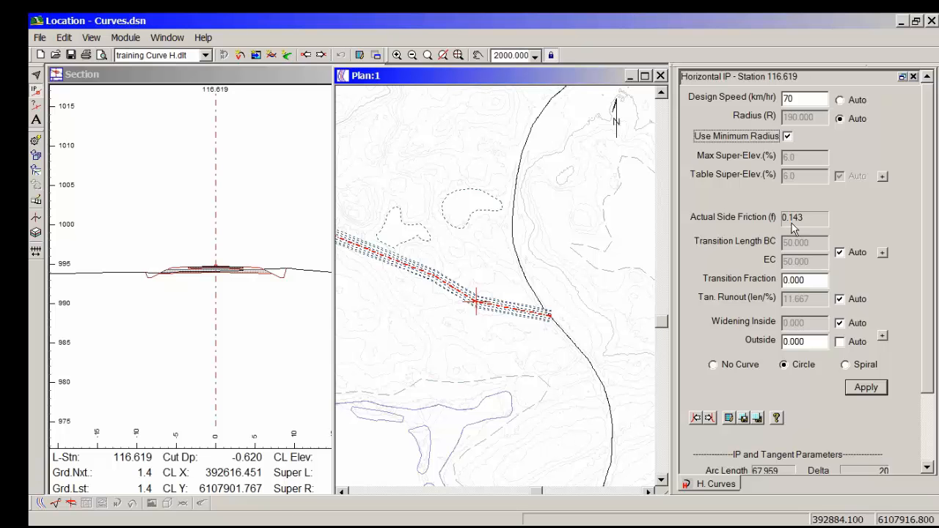
Step: Turn off the minimum radius and automatic super-elevation, try an actual super-elevation of 3%, and return it to 6.0%
click(775, 138)
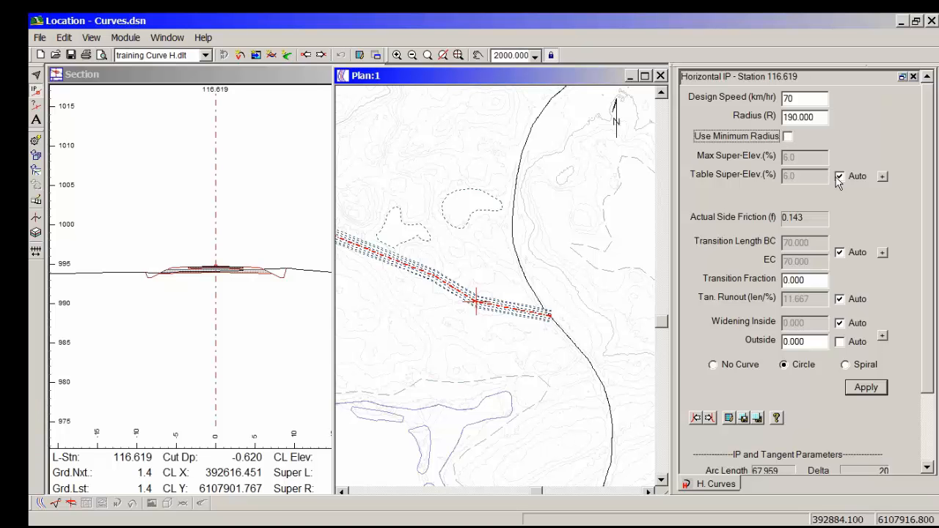
click(840, 177)
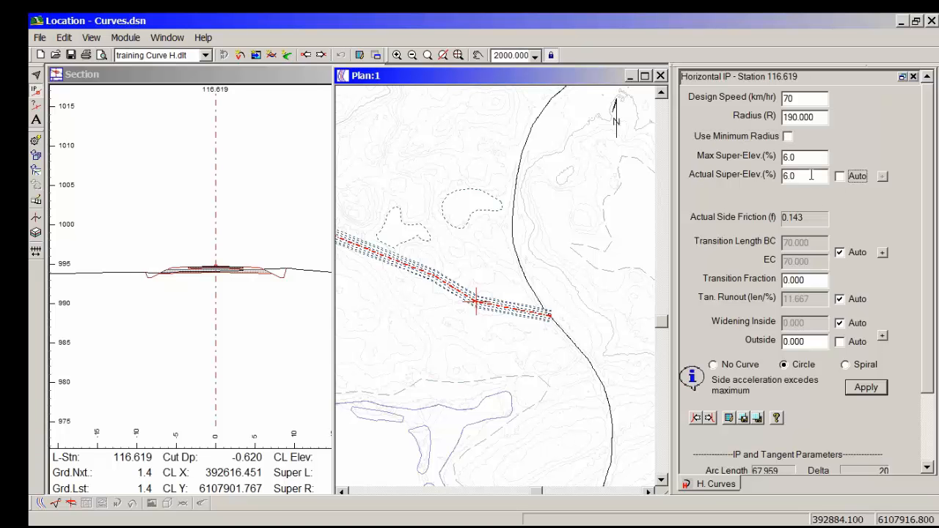
drag(811, 176, 756, 180)
text(3)
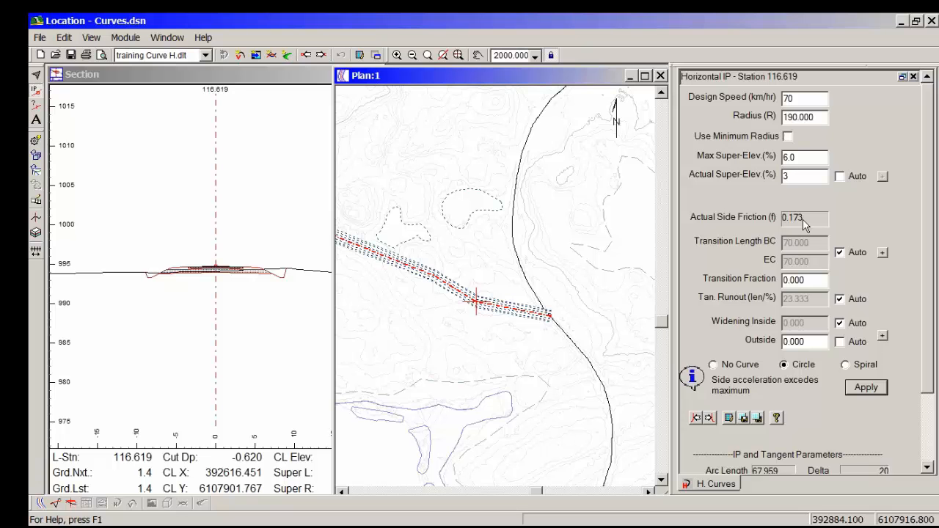
key(BackSpace)
text(60.0)
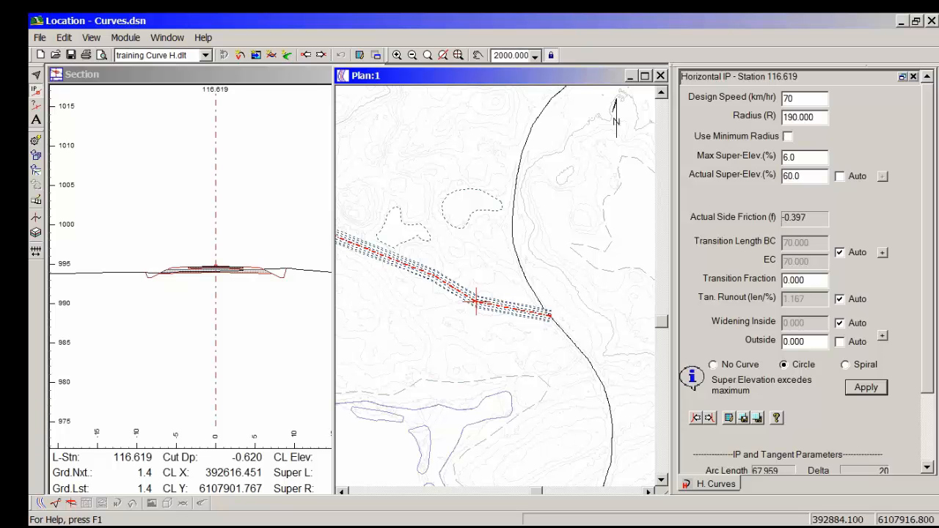
key(Delete)
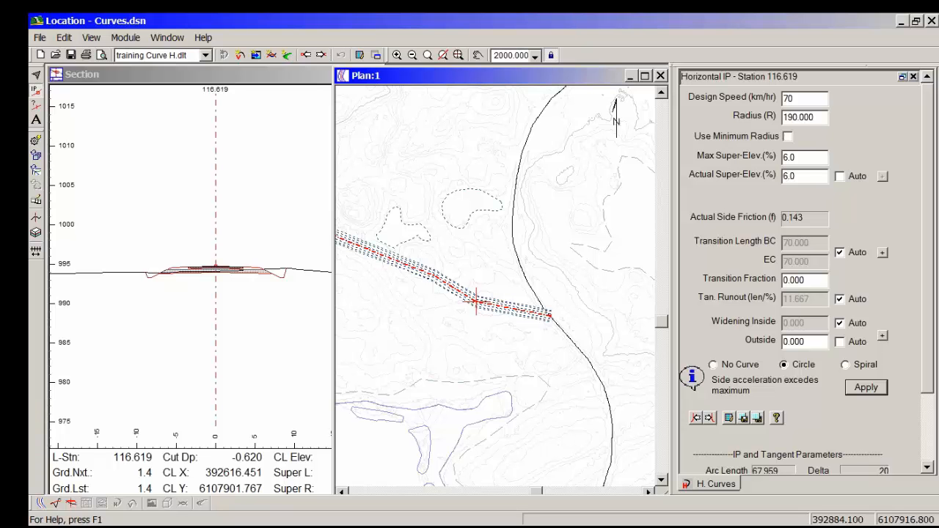
Step: Try a radius of 300 m with the manual super-elevation, and switch the curve back to the minimum radius
drag(822, 118, 759, 121)
text(3)
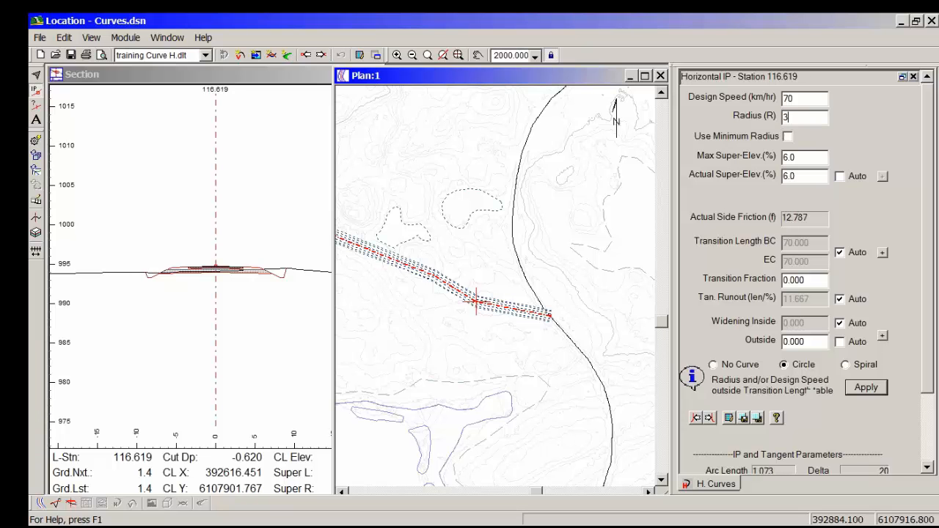
text(00)
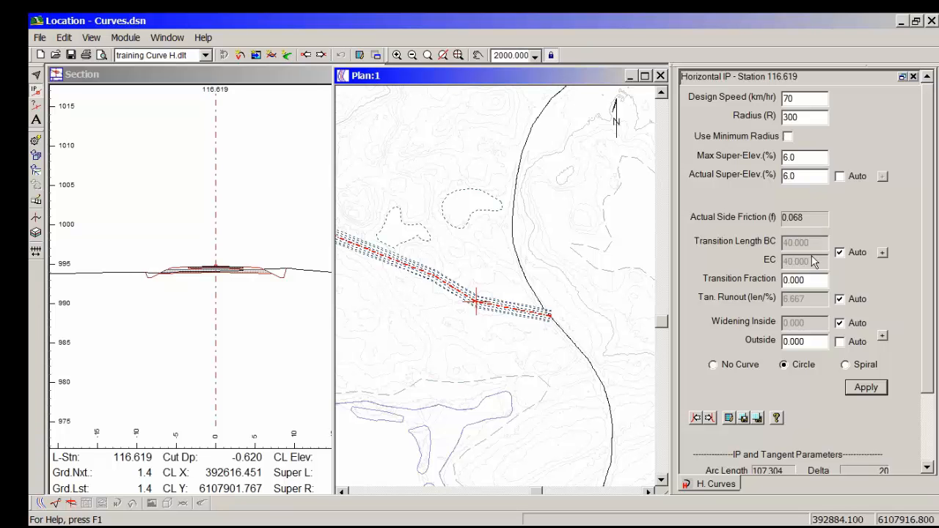
click(783, 137)
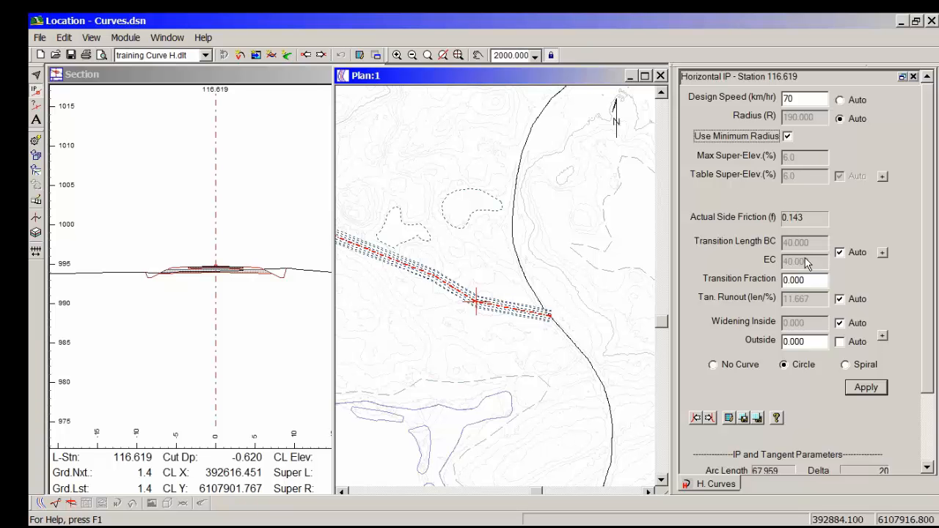
Step: Look up the transition length for a 190 m radius at 70 km/hr in the super-elevation runoff table, and close it without changes
click(884, 253)
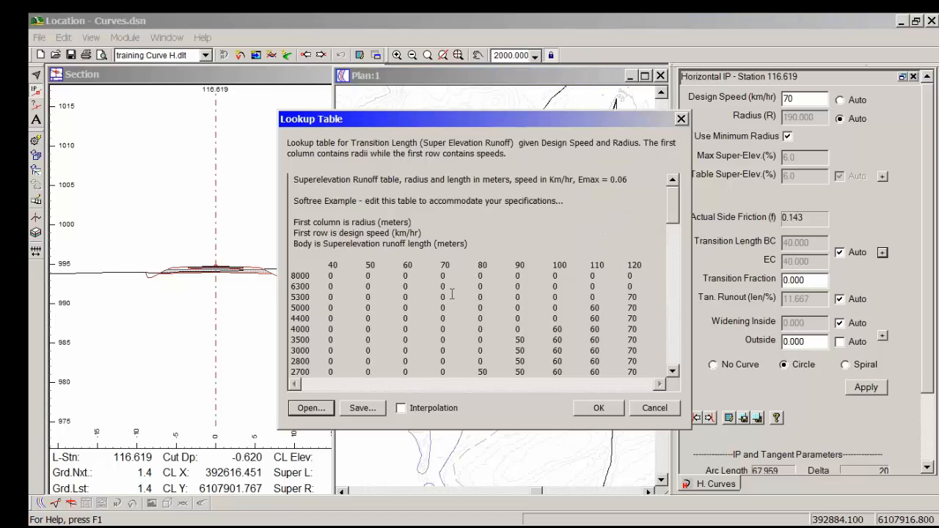
click(446, 264)
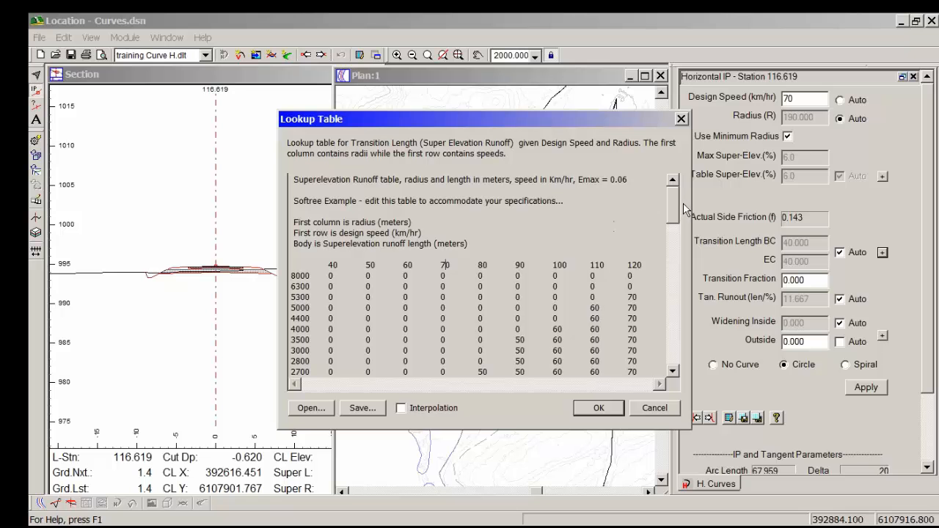
scroll(446, 266, down, 10)
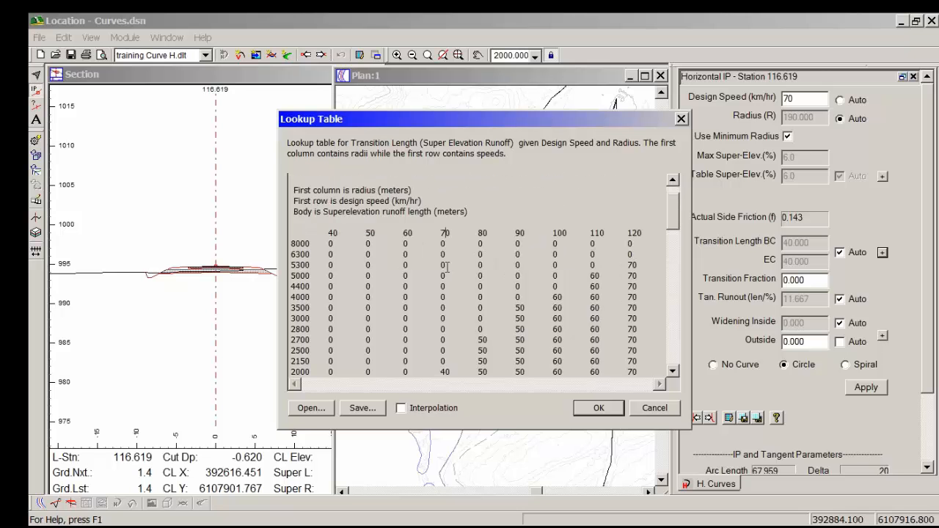
scroll(451, 276, down, 6)
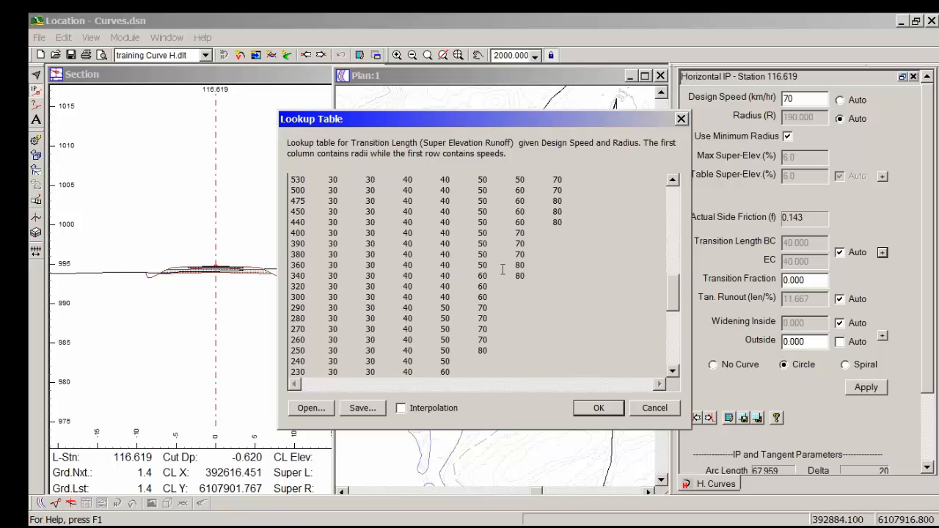
scroll(417, 281, down, 3)
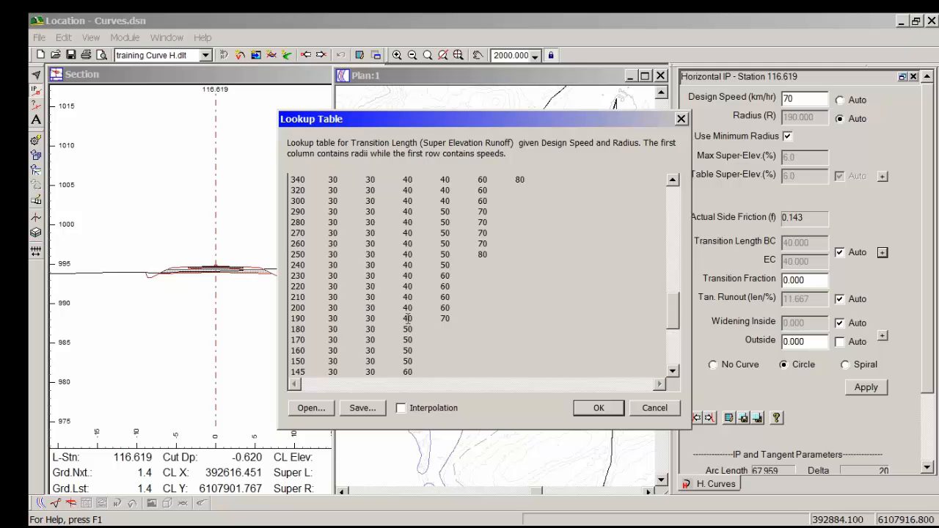
double_click(404, 319)
click(655, 408)
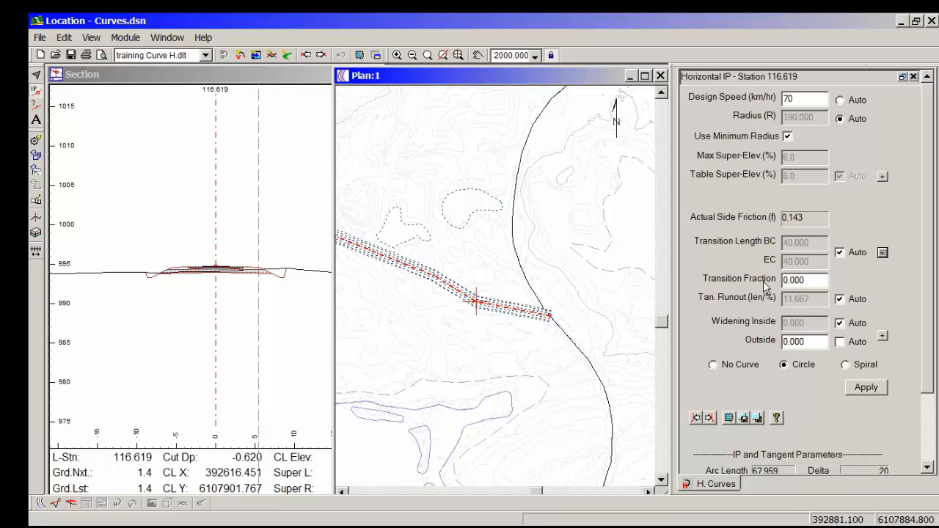
Step: Set the curve's transition fraction to .667 and apply the circular curve to the IP
double_click(817, 283)
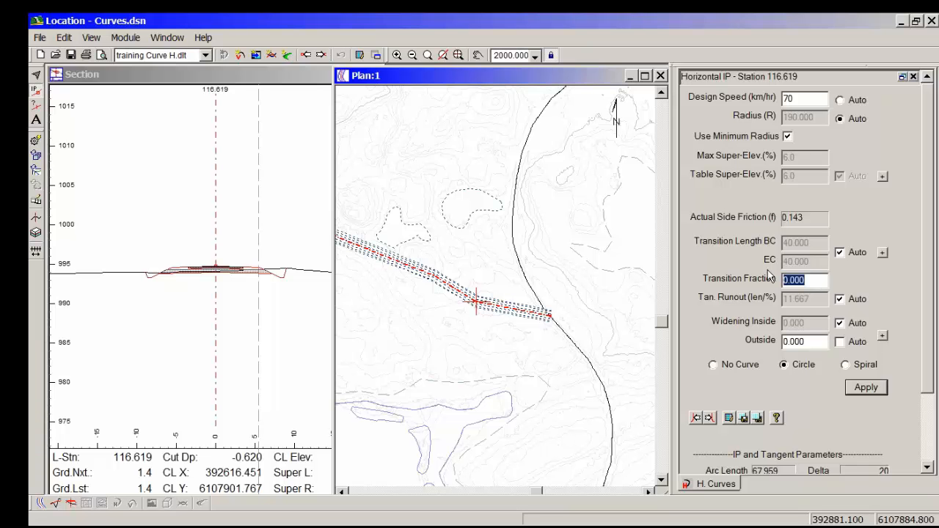
key(BackSpace)
text(.6)
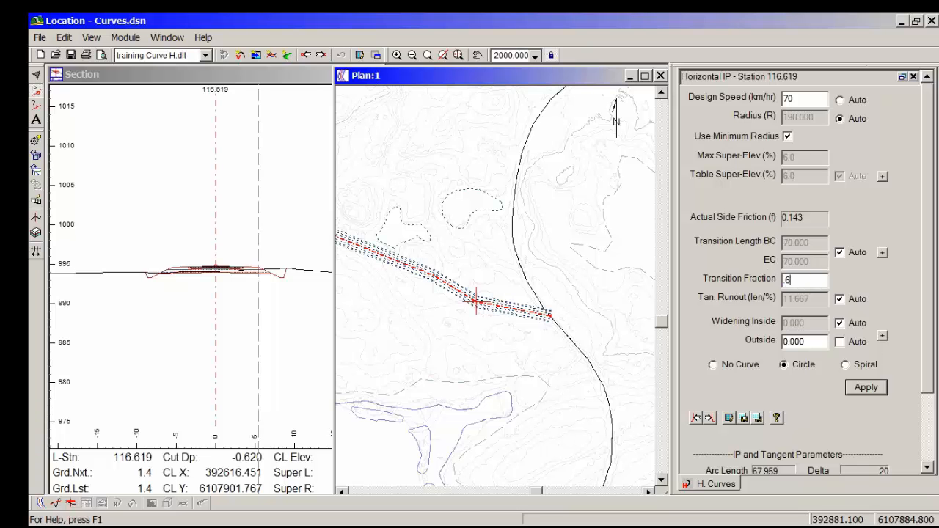
text(67)
click(865, 391)
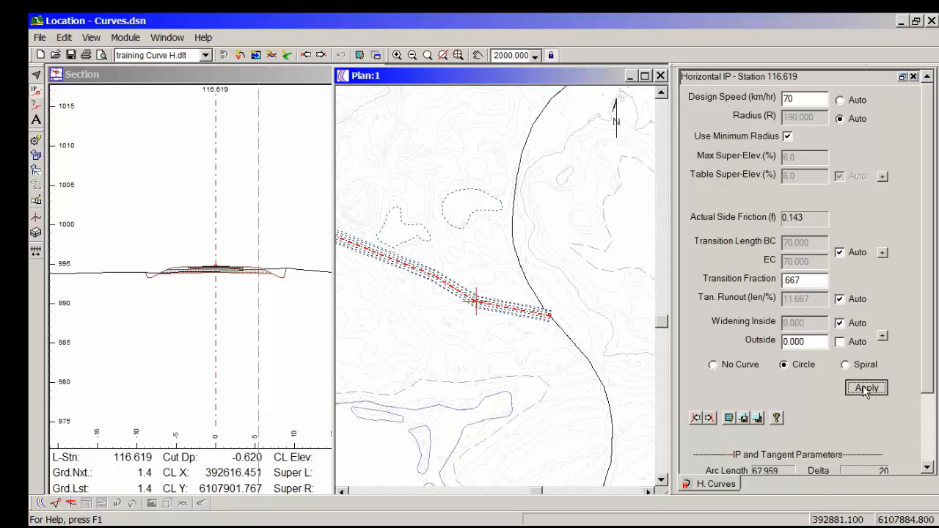
Step: Look up the transition length for a 190 m radius at 70 km/hr in the runoff table again, and cancel the table
click(882, 251)
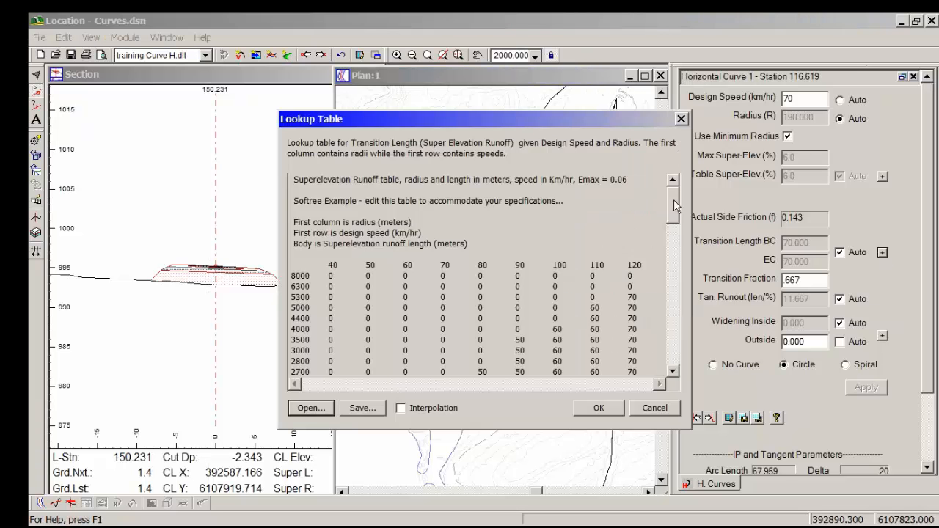
drag(675, 206, 675, 308)
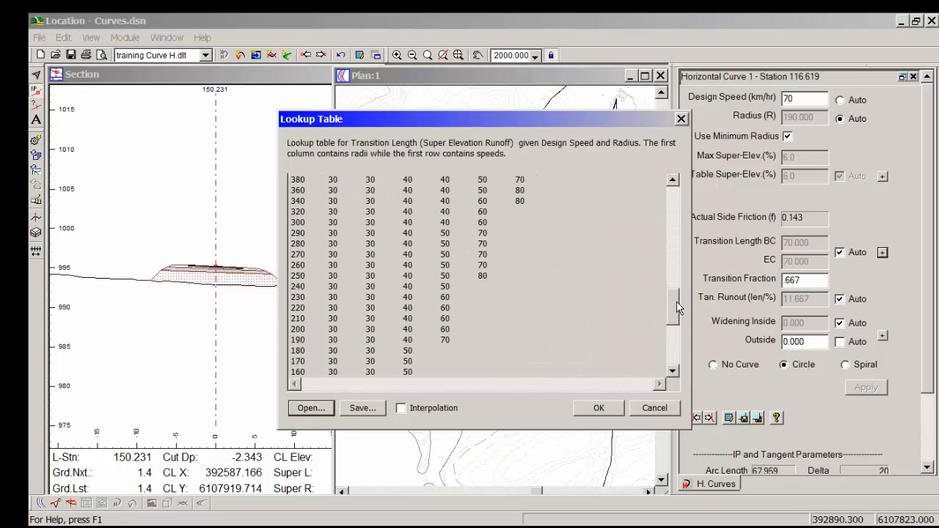
click(444, 339)
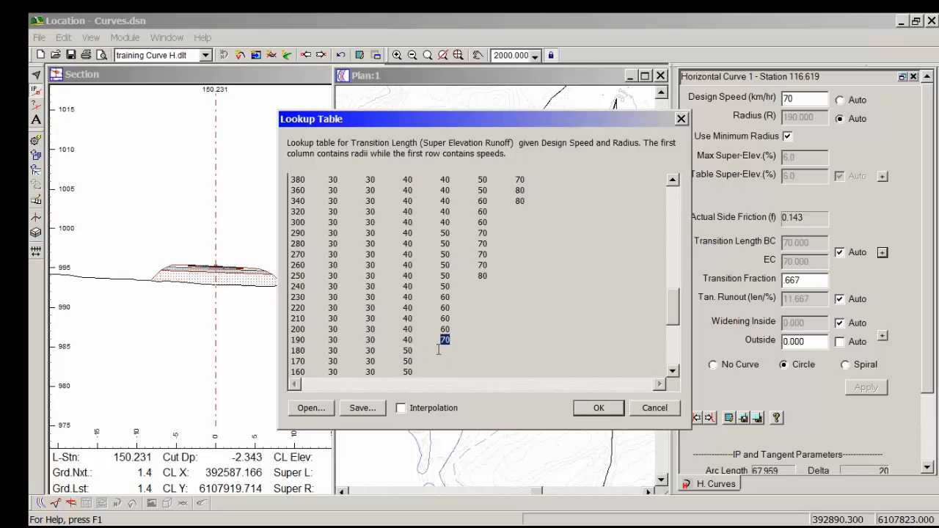
drag(441, 341, 447, 342)
click(639, 407)
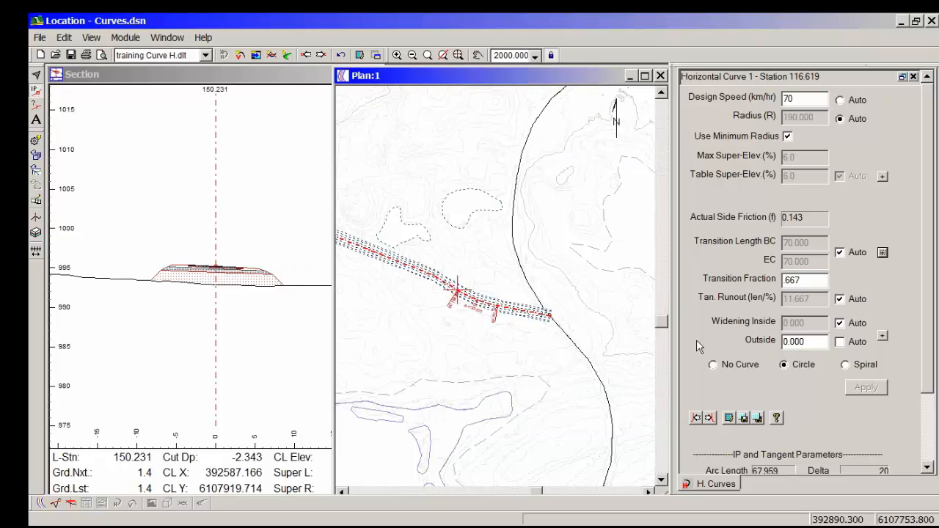
Step: Go back through the design points from station 173.588, beyond the curve's end, to station 12.249 near the alignment's start
middle_drag(507, 307, 516, 322)
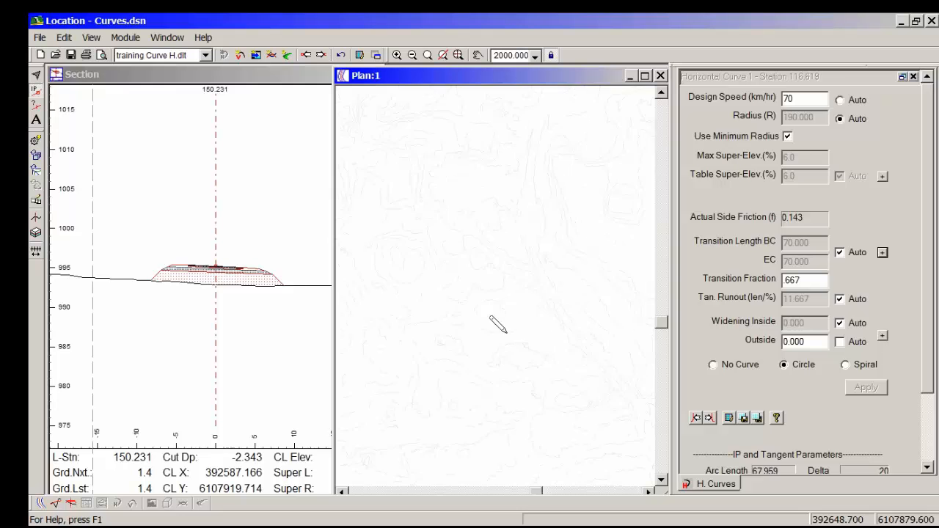
scroll(494, 337, up, 4)
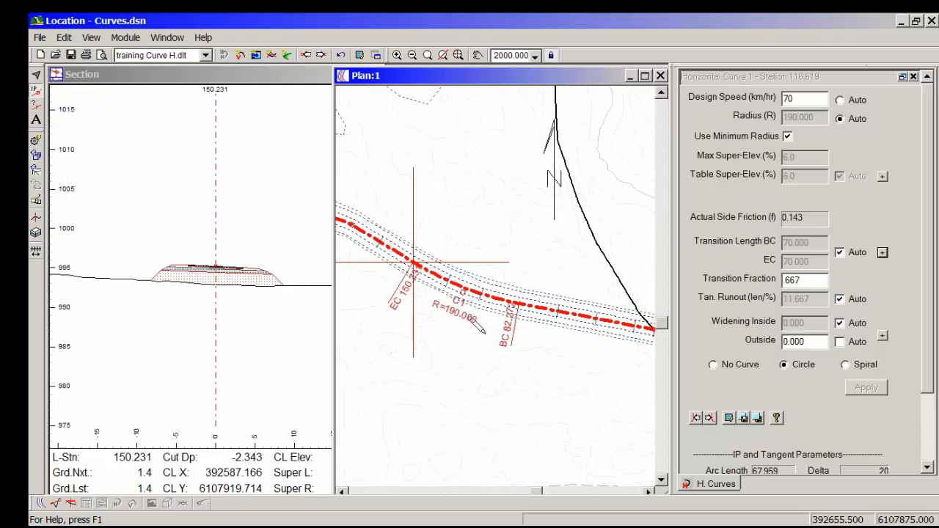
mouse_move(412, 266)
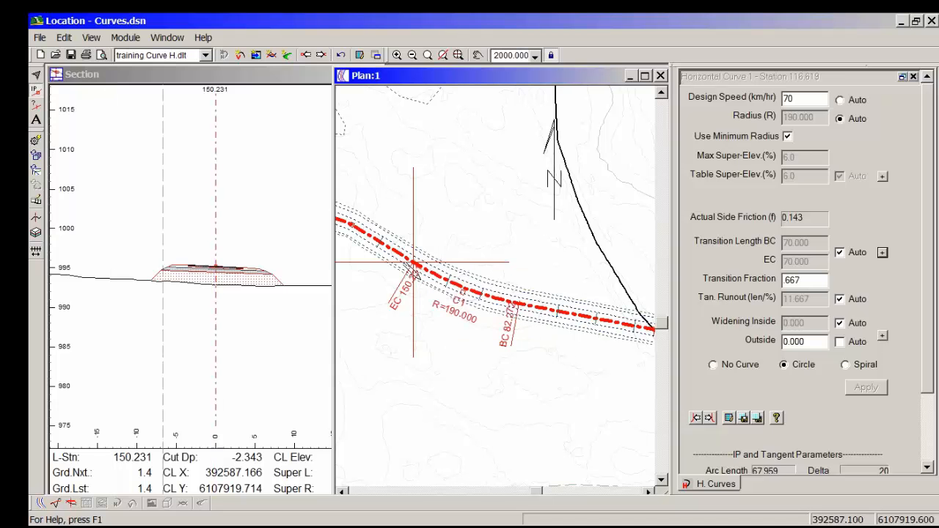
click(380, 241)
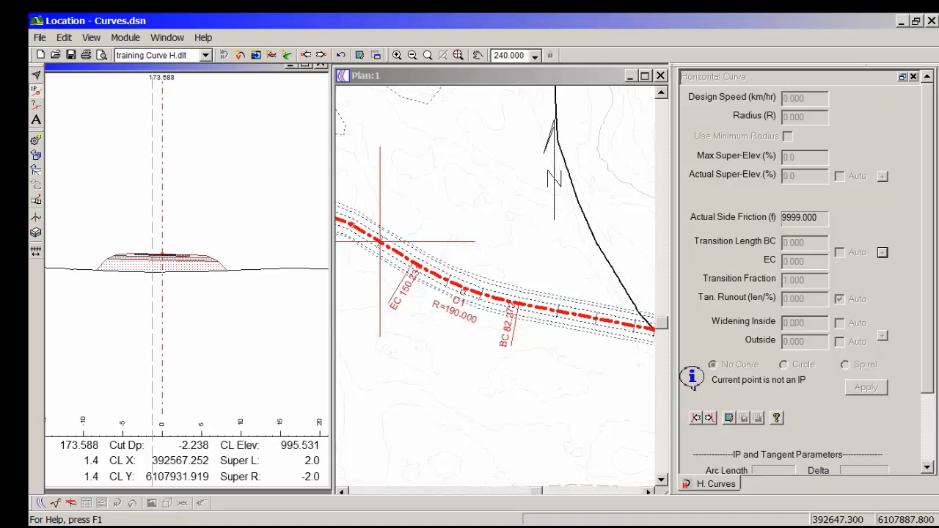
click(306, 55)
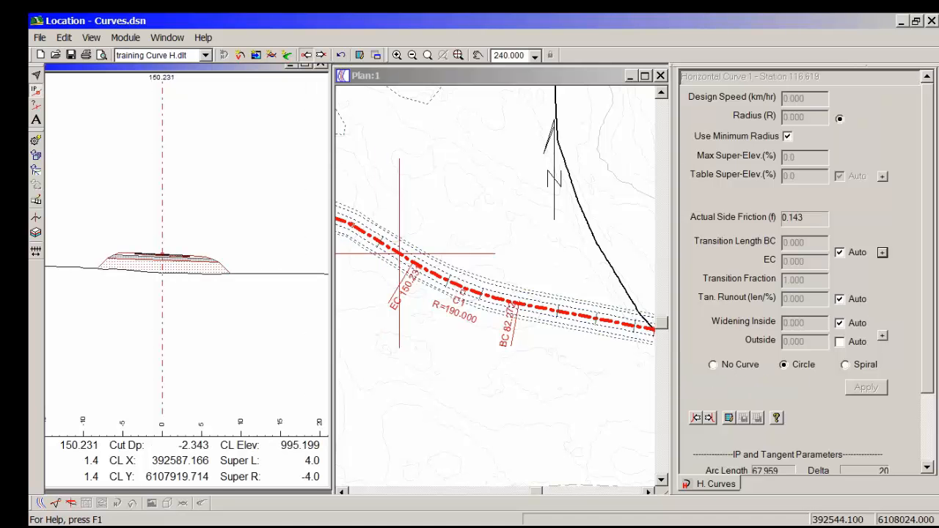
click(306, 55)
click(306, 55)
click(307, 55)
click(306, 55)
click(307, 55)
click(307, 55)
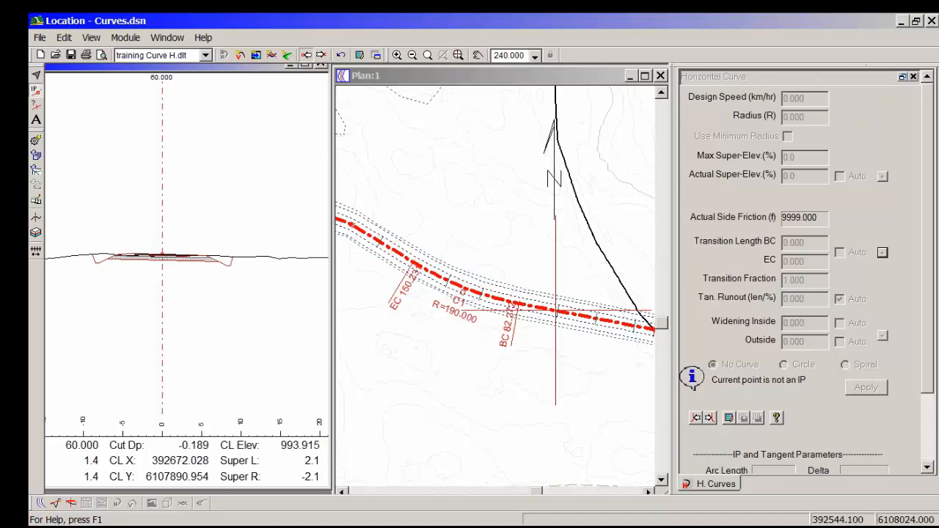
click(306, 55)
click(307, 55)
click(306, 55)
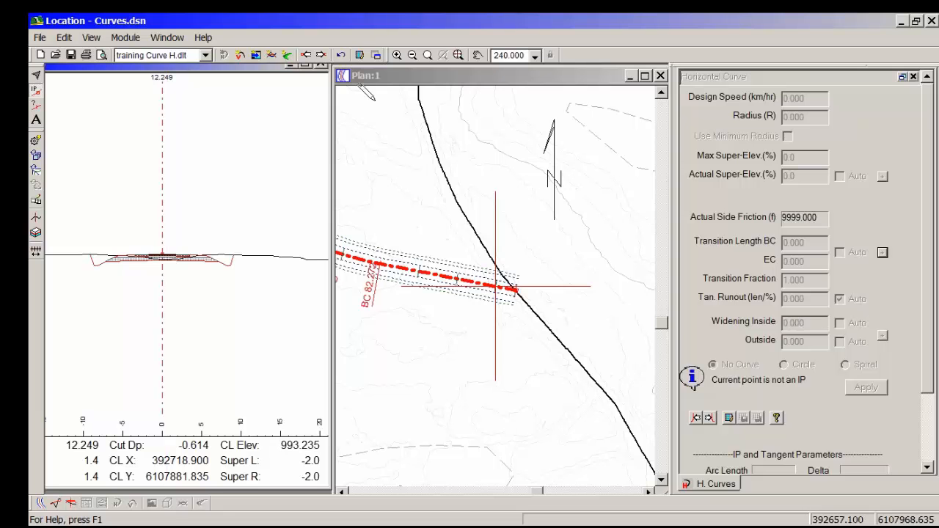
Step: Examine the left and right super-elevation at each design point from station 20.000 up to the curve's beginning (BC) at 82.272
click(321, 55)
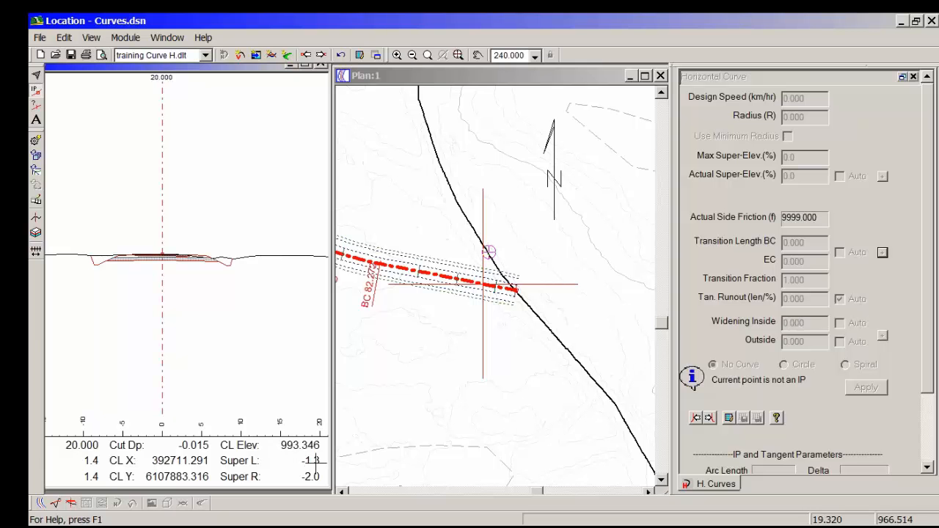
mouse_move(314, 461)
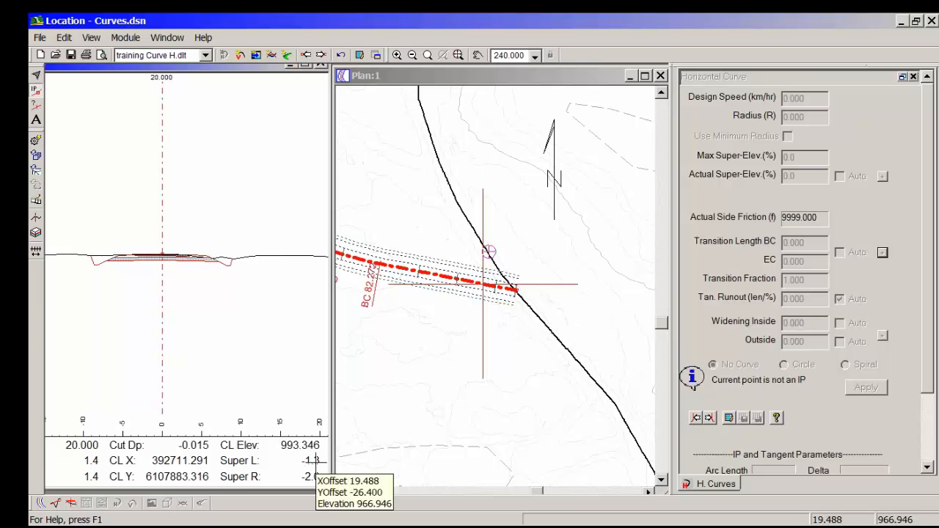
click(321, 58)
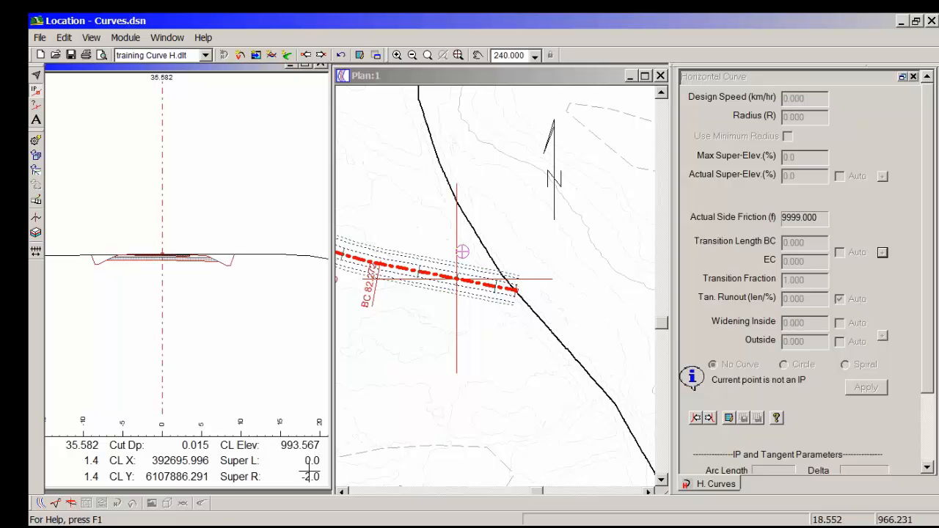
mouse_move(303, 460)
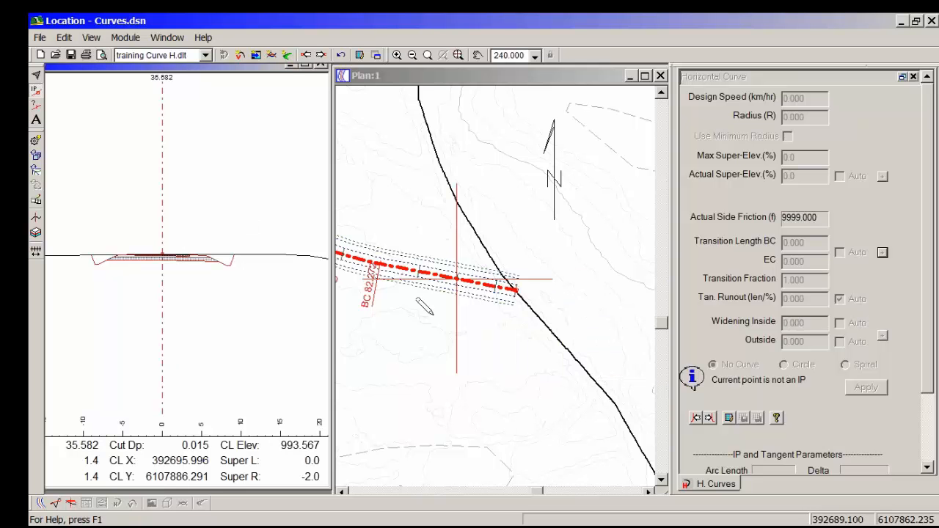
click(322, 55)
click(326, 55)
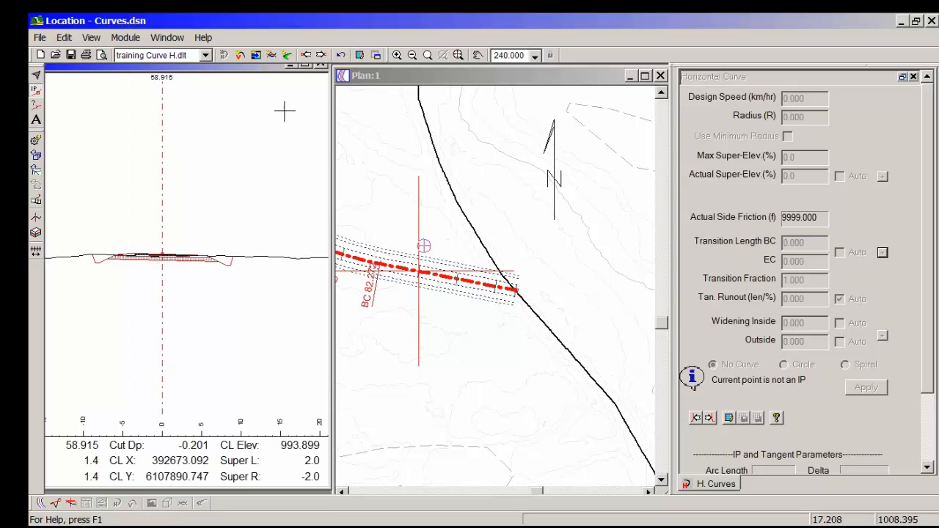
click(323, 55)
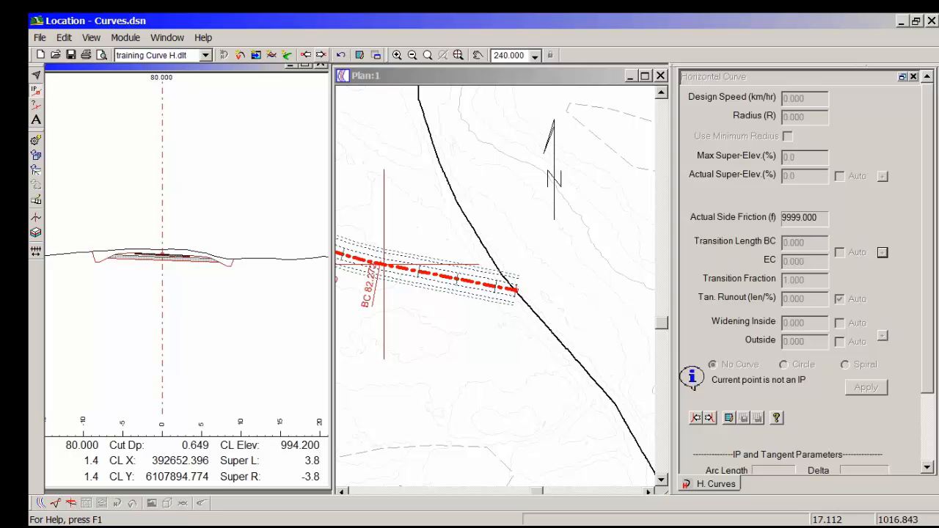
click(322, 55)
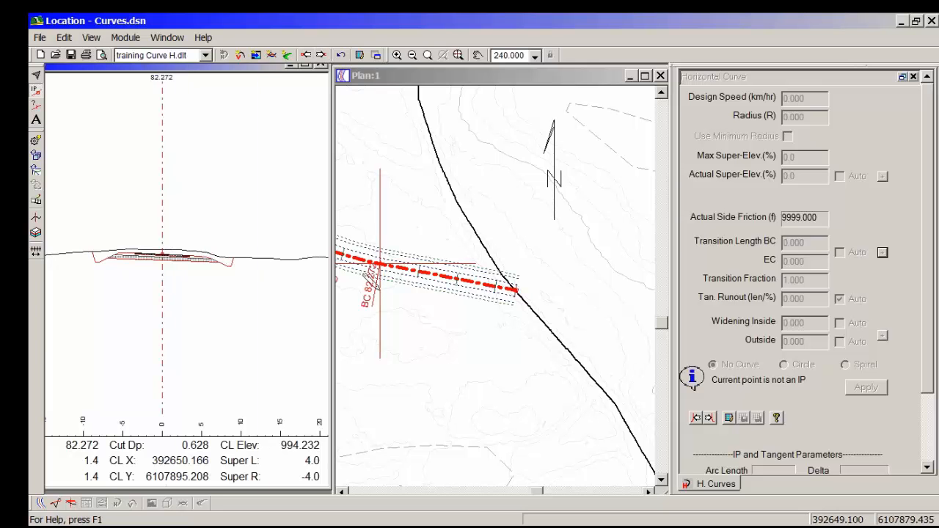
Step: Examine the super-elevation inside the first curve at stations 105.582 and 126.921
middle_drag(380, 291, 409, 288)
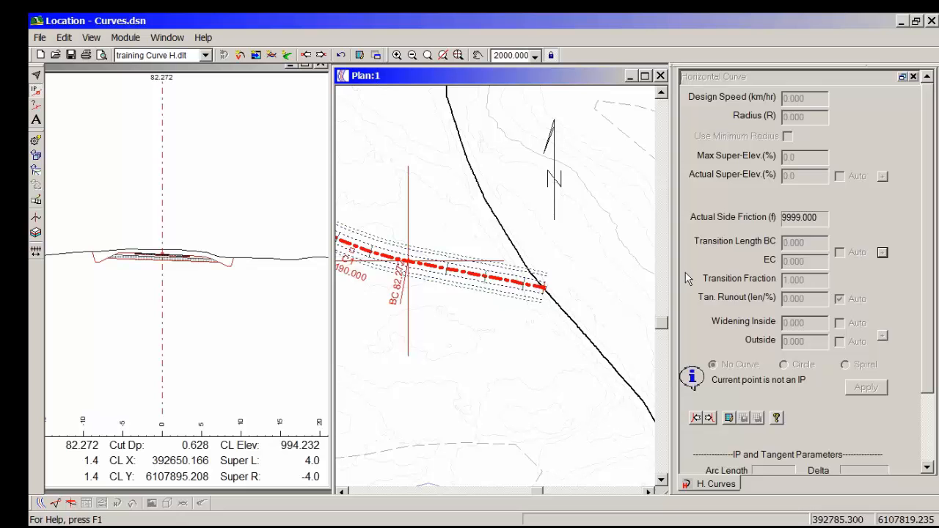
click(708, 418)
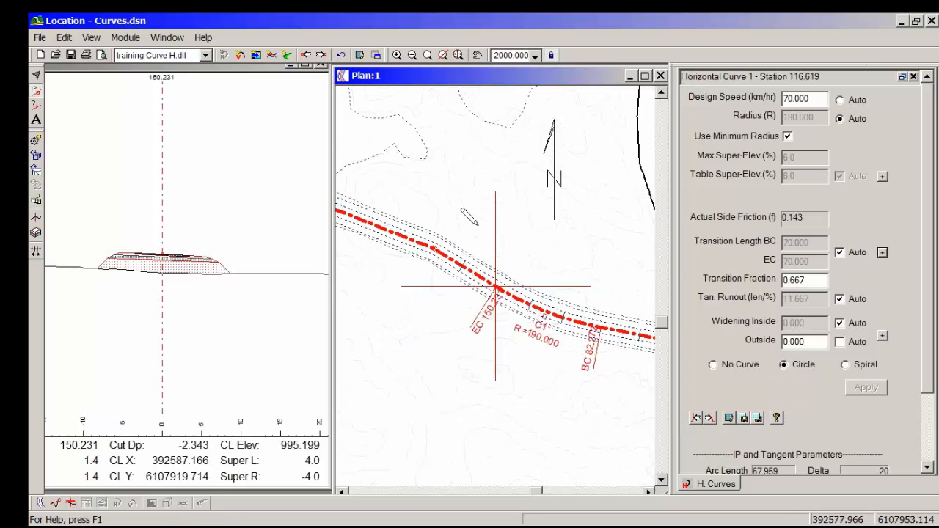
click(306, 55)
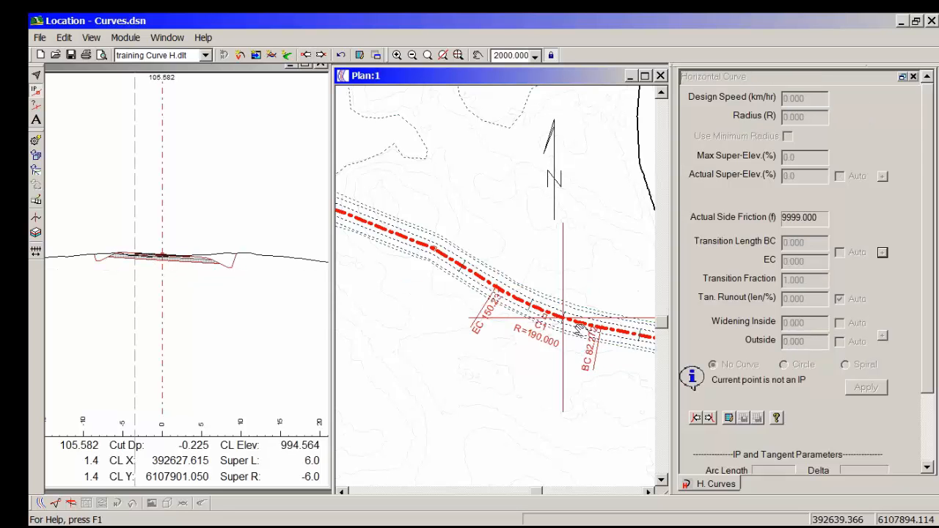
middle_drag(581, 329, 497, 363)
scroll(487, 363, up, 2)
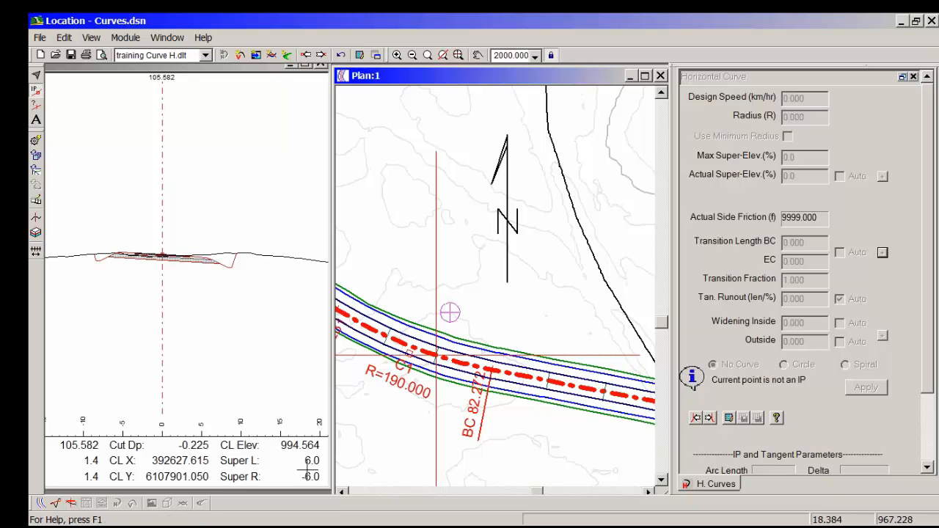
click(321, 55)
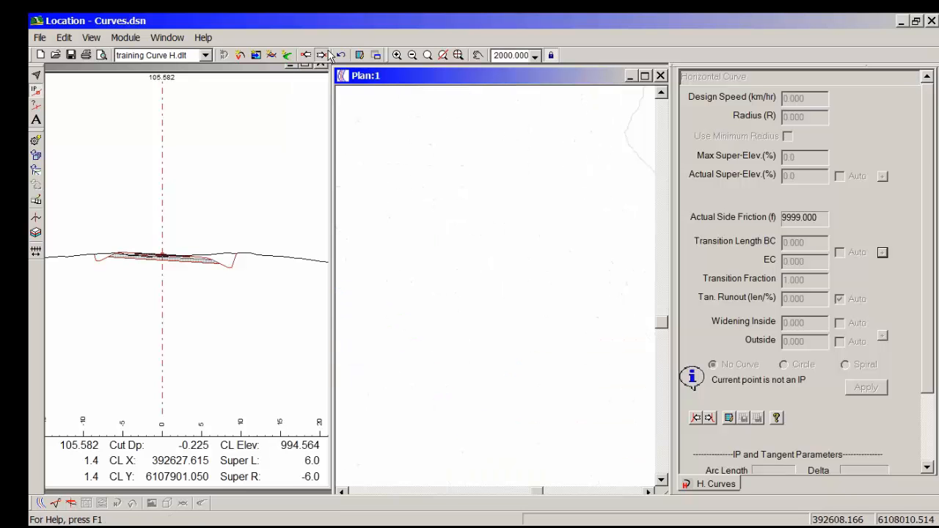
middle_drag(420, 311, 465, 259)
scroll(465, 260, down, 1)
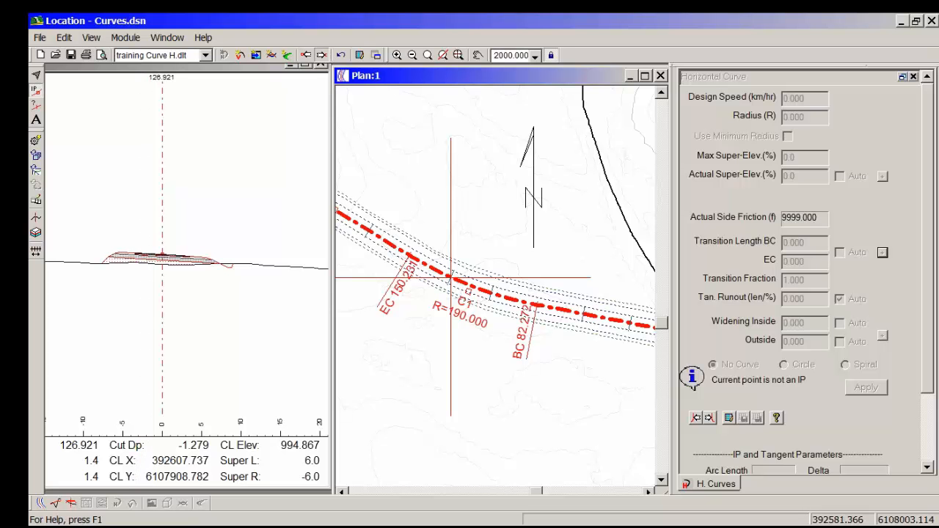
Step: Examine the super-elevation at the first curve's end (EC) and at the design points beyond it, stations 173.588 and 180.000
click(321, 55)
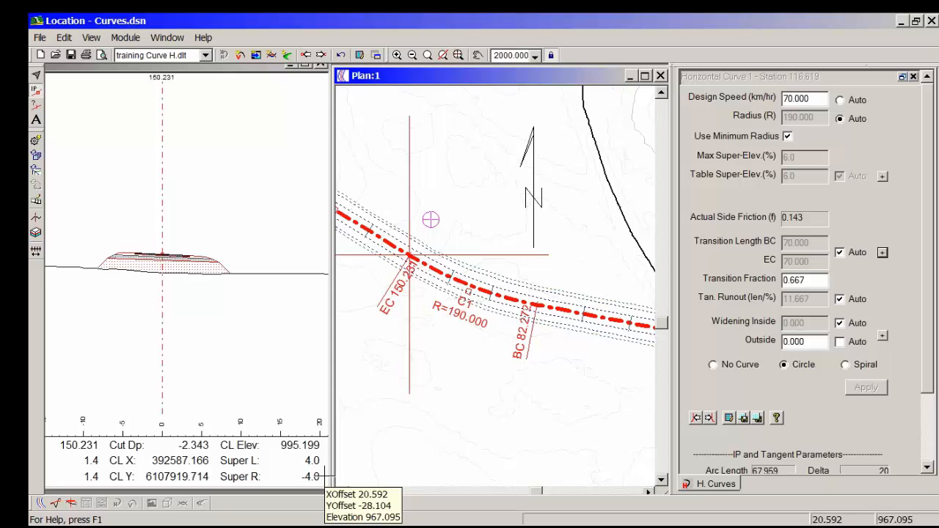
click(322, 55)
click(321, 55)
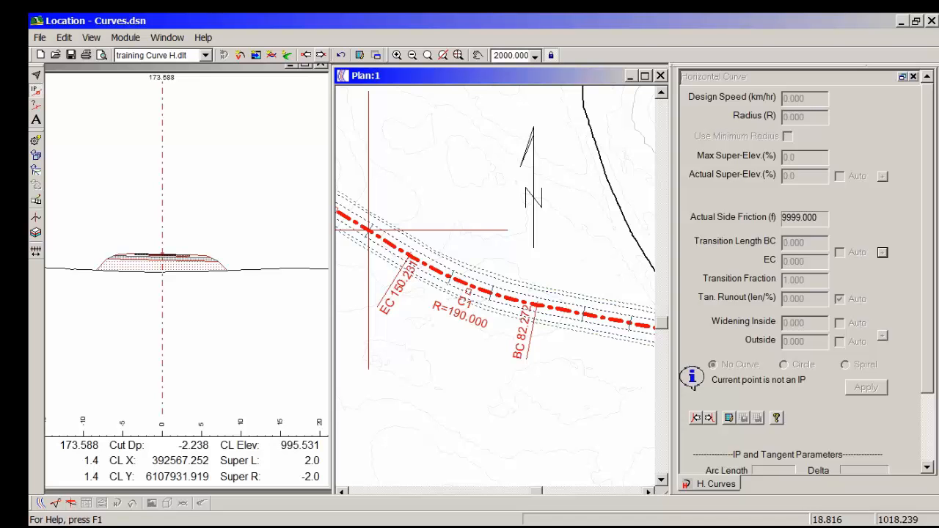
click(322, 55)
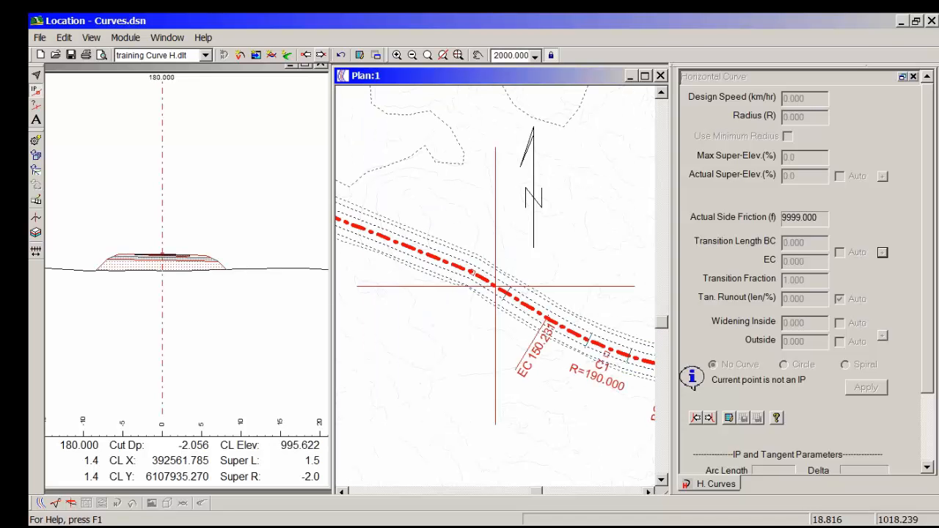
click(306, 55)
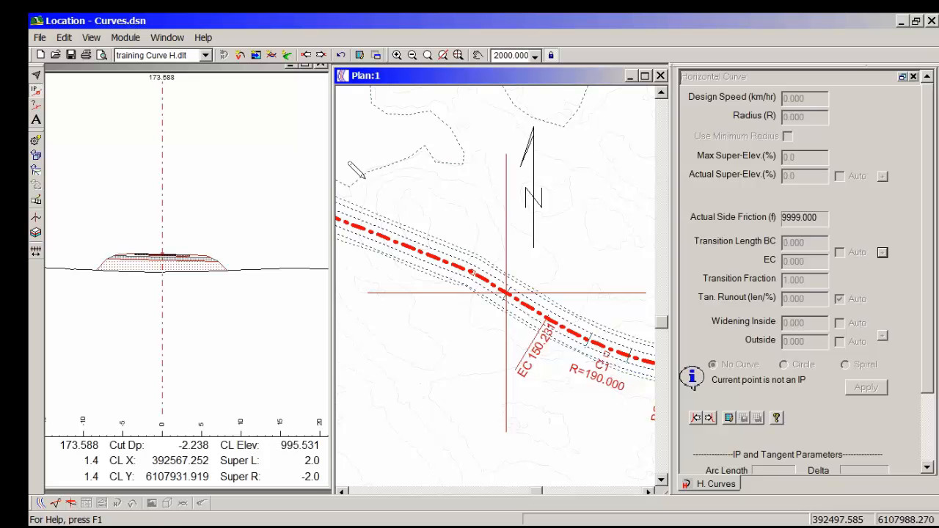
mouse_move(350, 165)
mouse_move(551, 258)
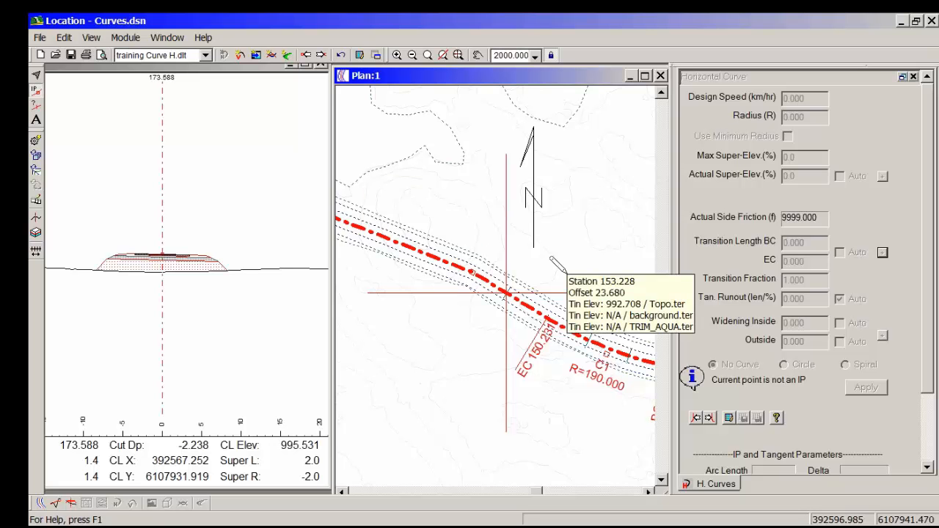
Step: Apply a circular curve to the IP at station 193.323, reusing the first curve's settings: 70 km/hr, minimum radius, transition fraction 0.667
middle_drag(591, 401, 589, 402)
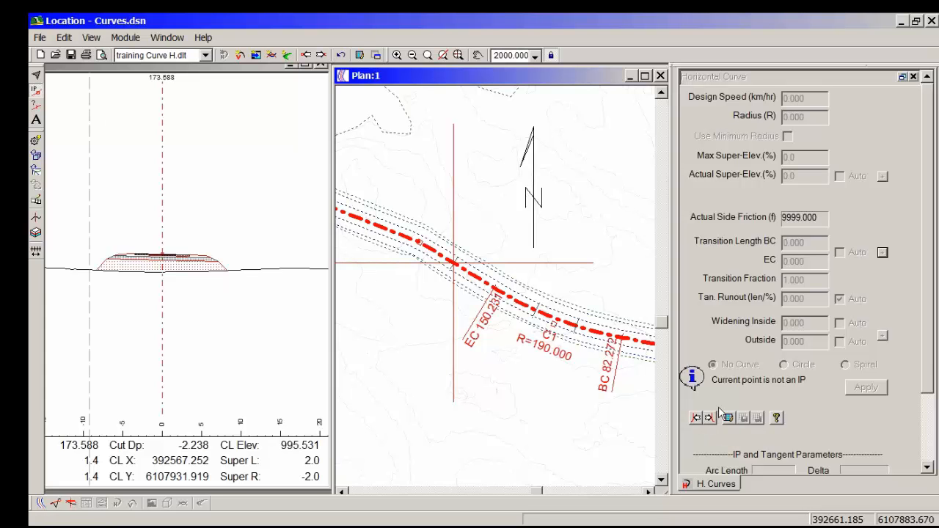
click(694, 418)
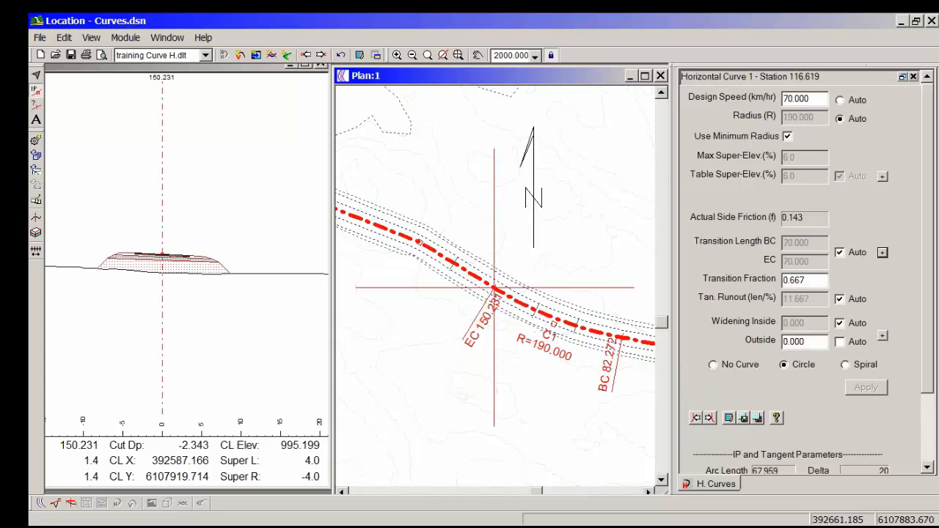
click(716, 418)
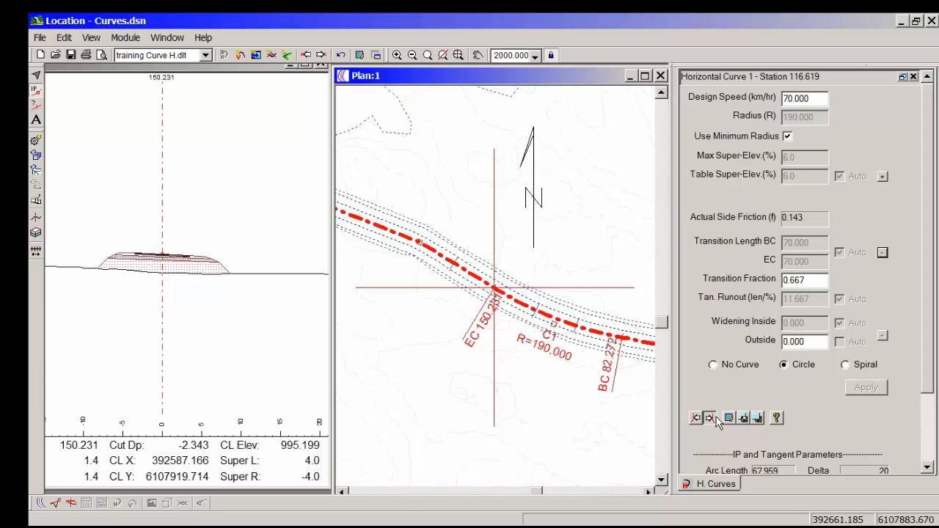
click(759, 417)
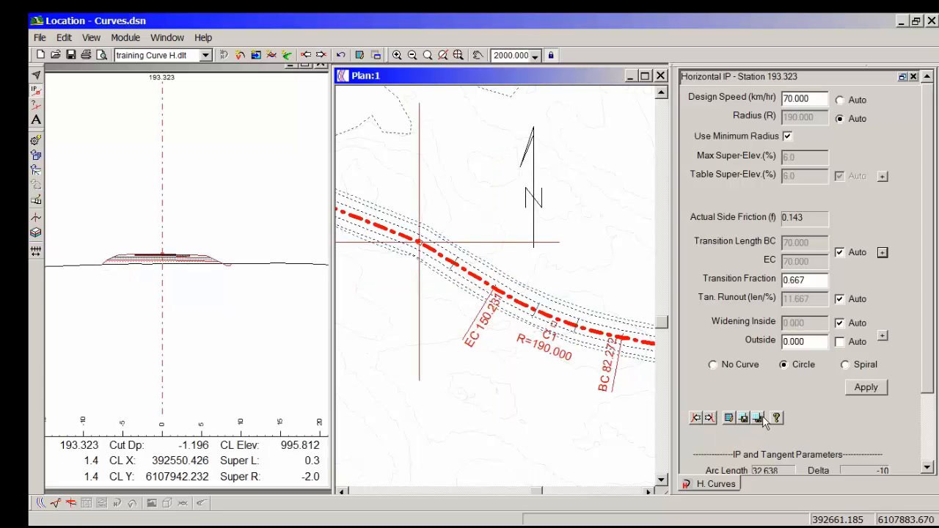
click(864, 389)
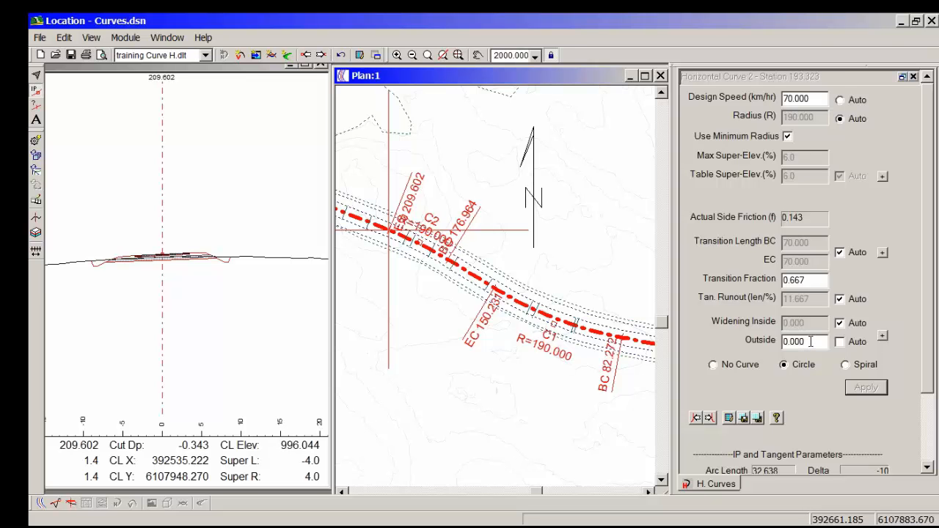
Step: Set the outside widening of the curve at station 193.323 to 2 and apply it to the alignment
double_click(811, 341)
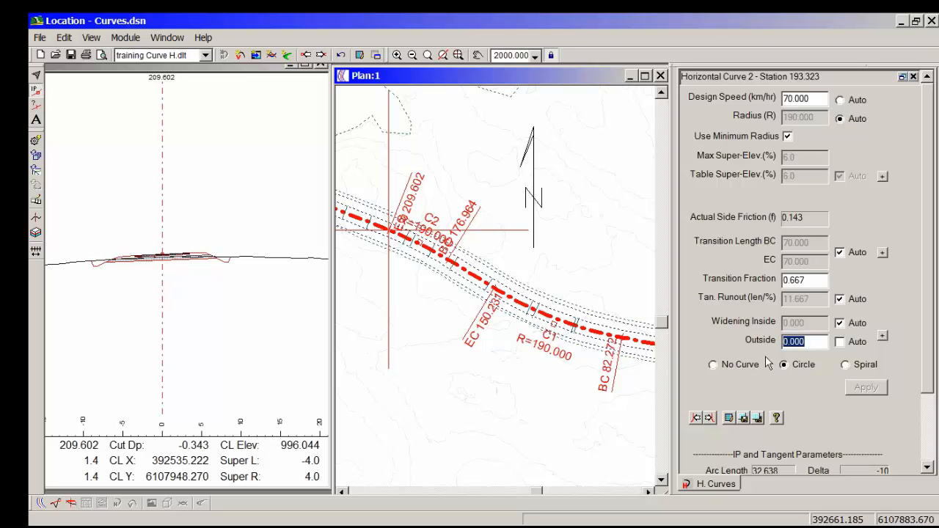
text(2)
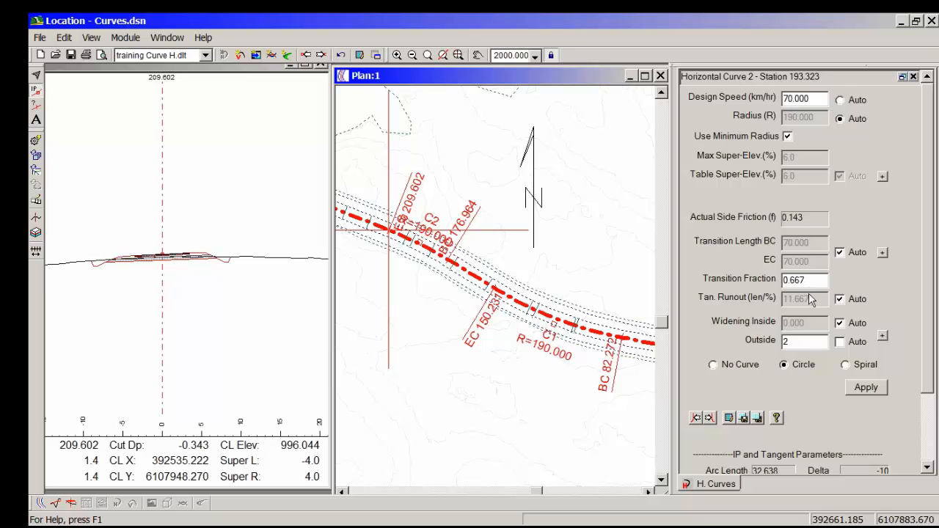
click(863, 388)
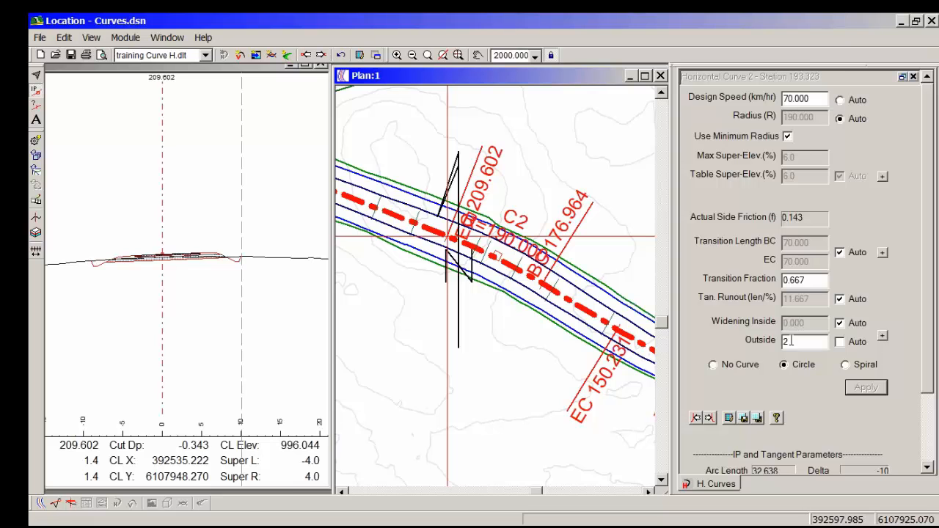
middle_drag(466, 227, 477, 248)
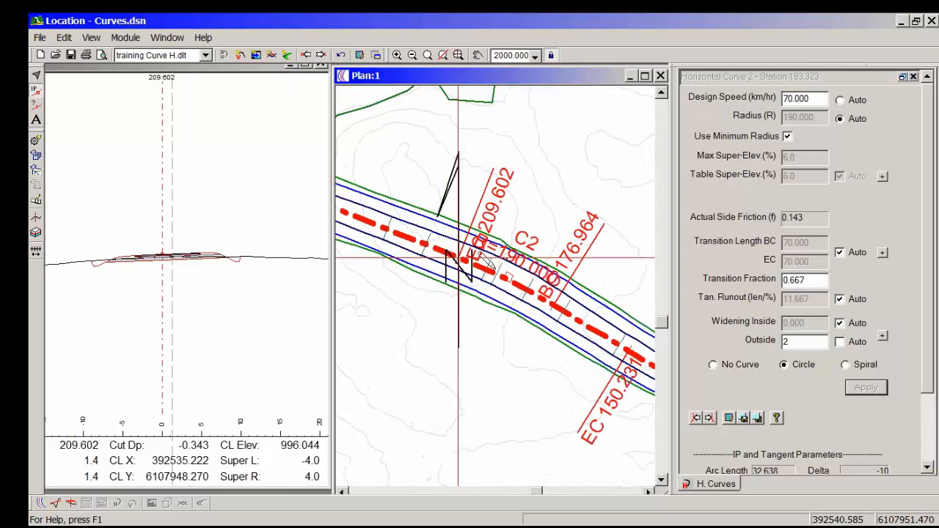
Step: Reset the outside widening of the curve at station 193.323 to 0 and reapply the curve
drag(807, 345, 768, 324)
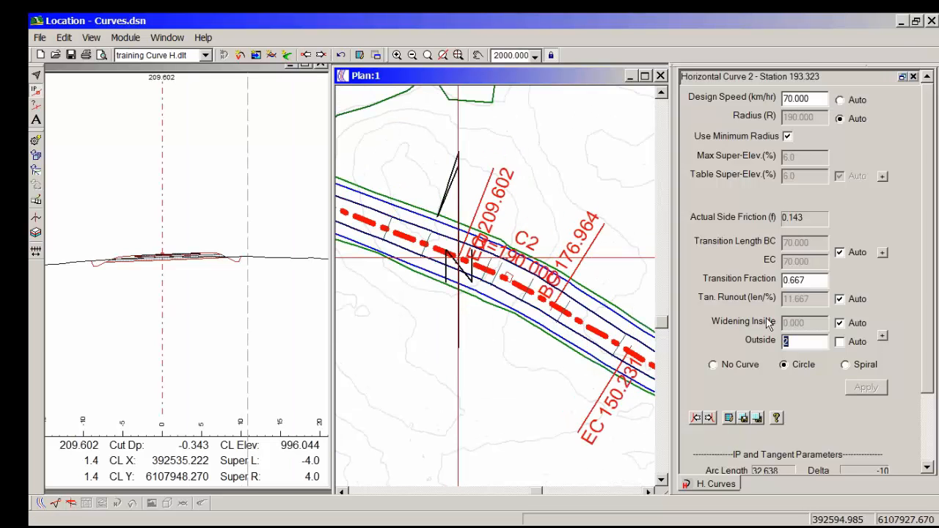
key(Delete)
text(00.000)
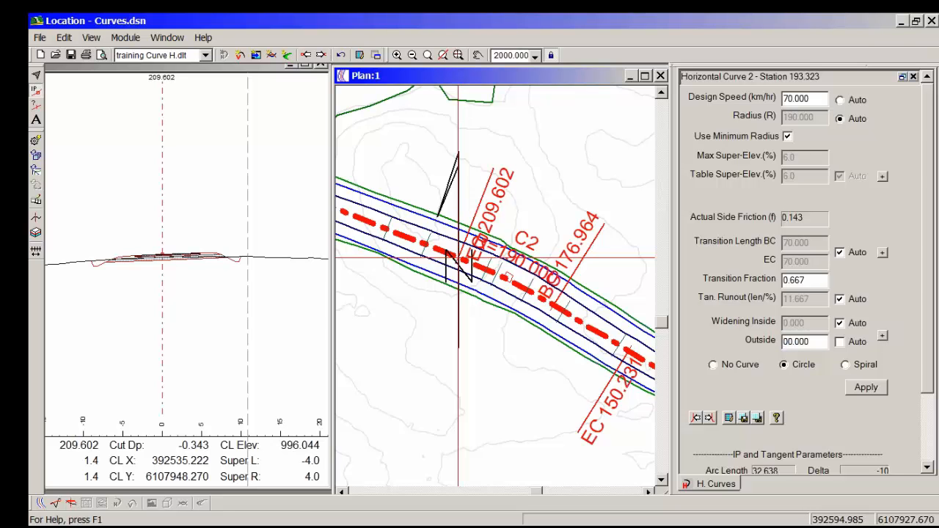
click(877, 388)
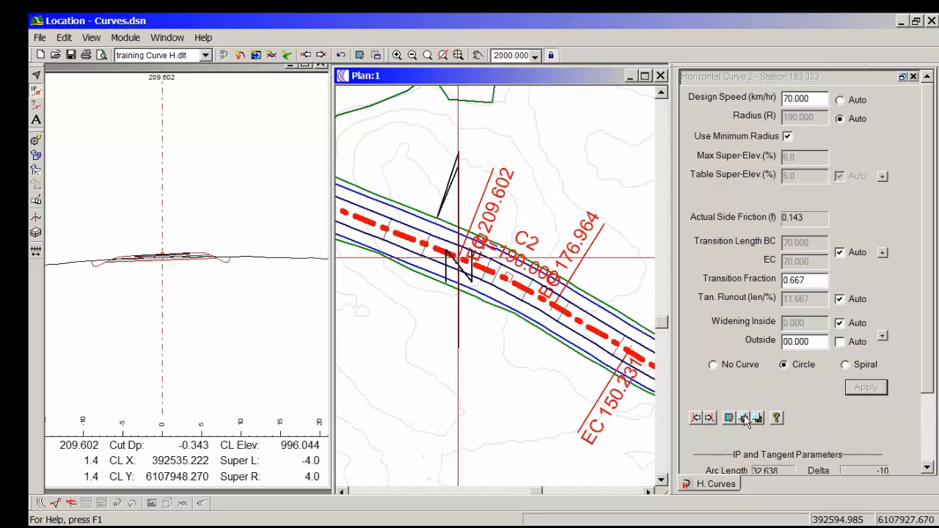
scroll(493, 272, down, 2)
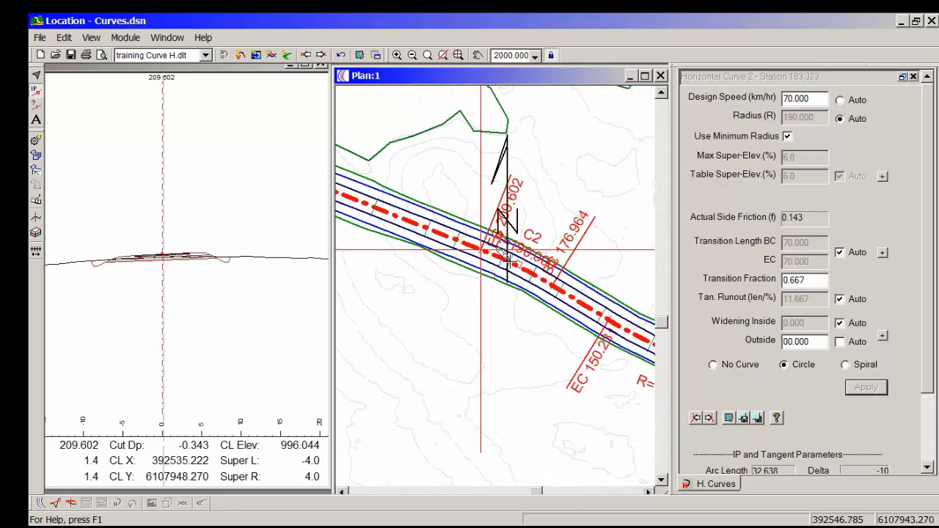
Step: Apply a circular curve to the IP at station 373.463 with 70 km/hr, minimum radius and transition fraction 0.667
click(710, 417)
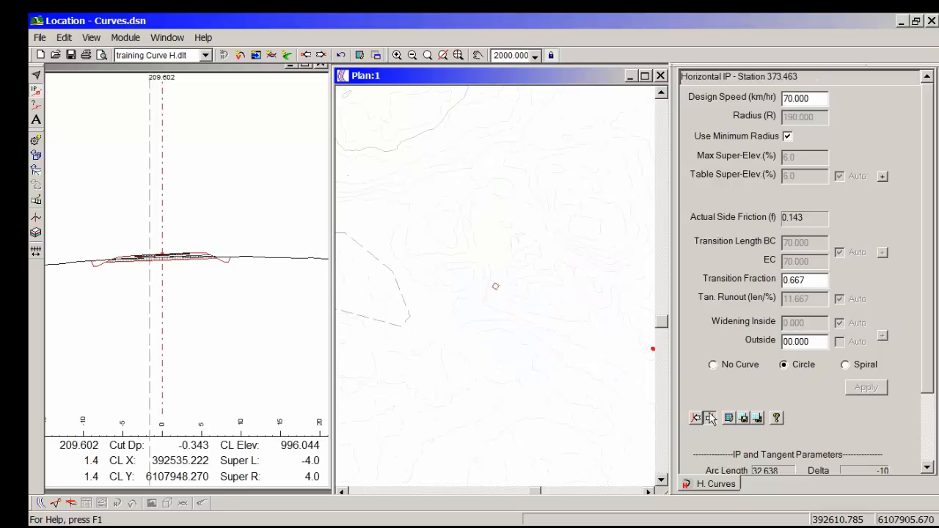
click(785, 366)
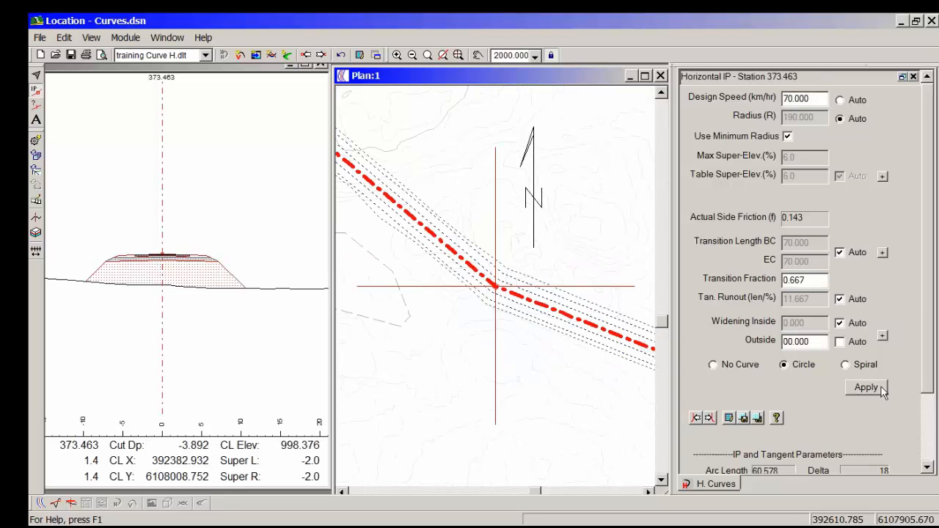
click(866, 388)
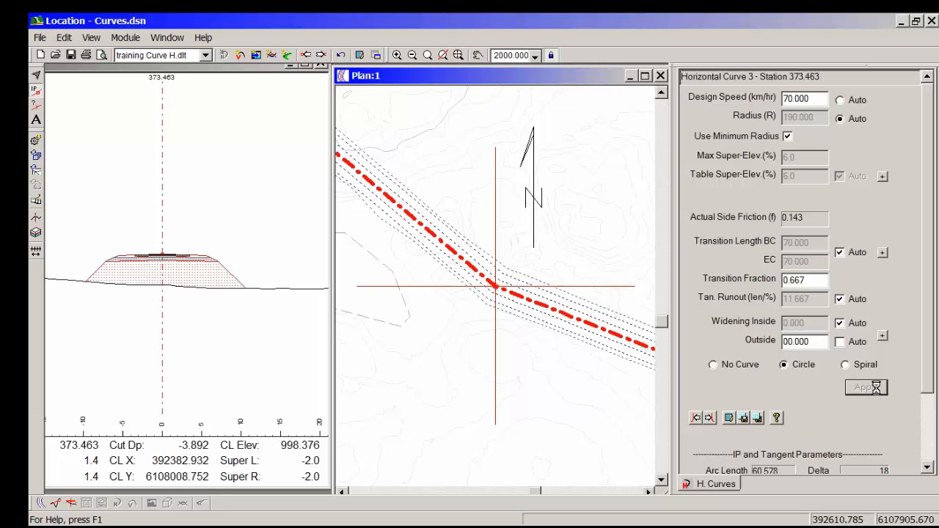
Step: Apply a spiral curve to the IP at station 545.280 with a 70 km/hr design speed and minimum radius
click(709, 419)
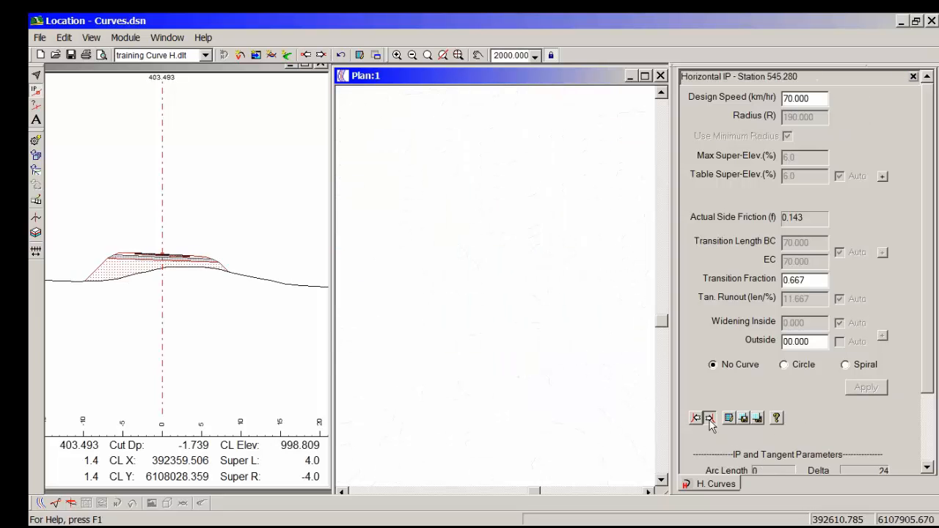
click(760, 418)
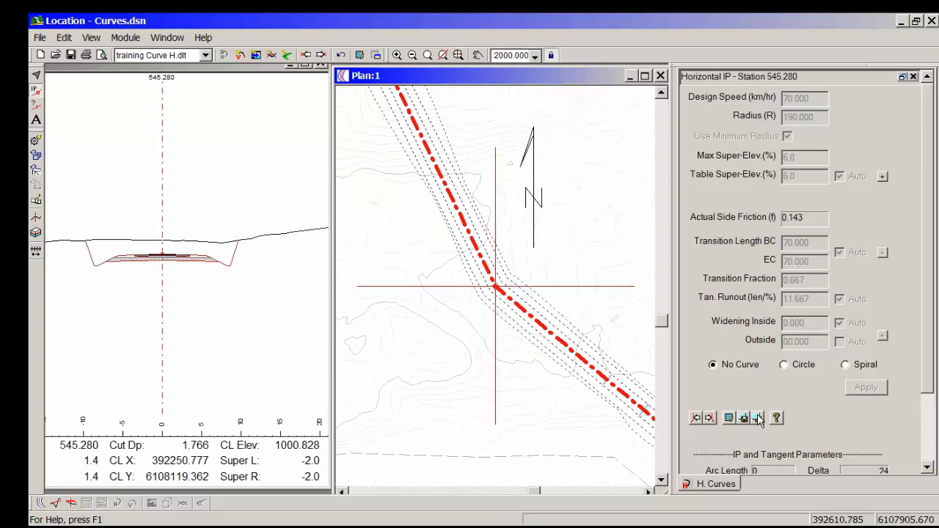
click(783, 365)
click(850, 366)
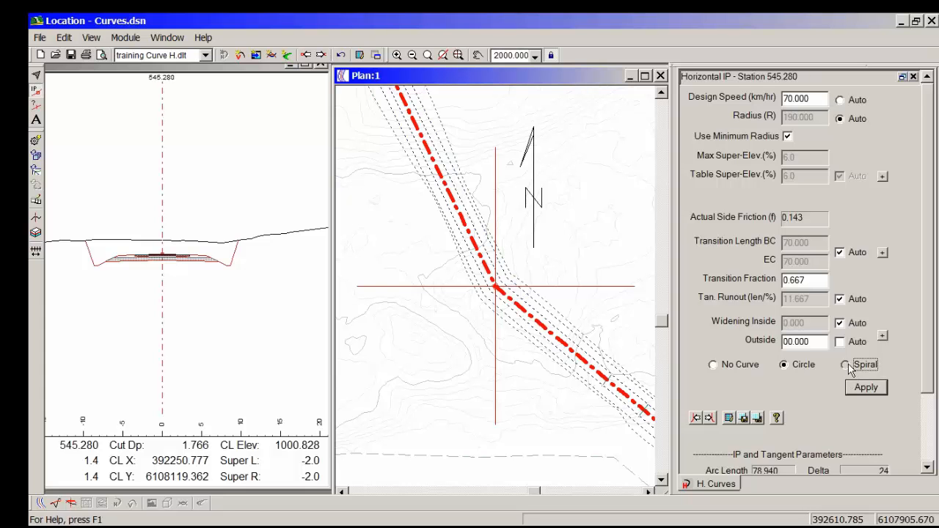
click(866, 388)
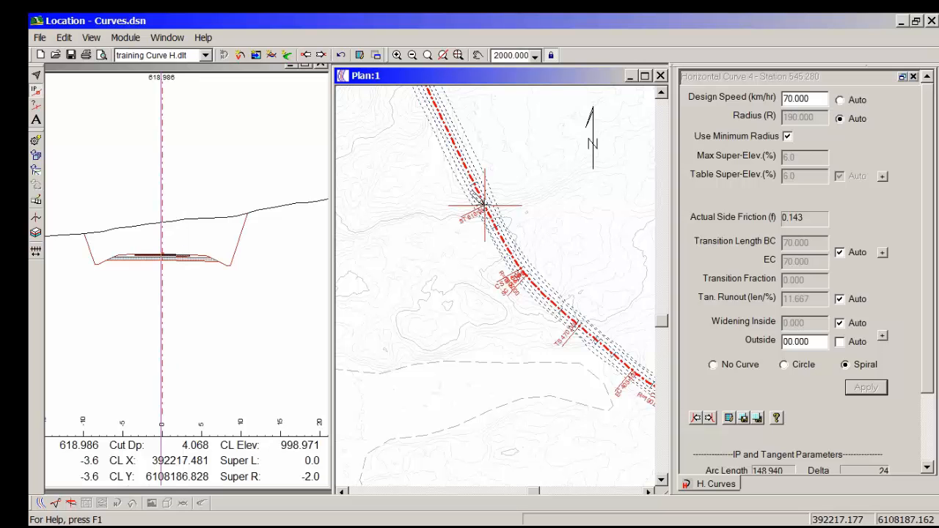
Step: Examine the spiral curve's ST, CS, SC and TS points along the alignment in the plan
middle_drag(502, 246, 528, 311)
scroll(502, 289, up, 2)
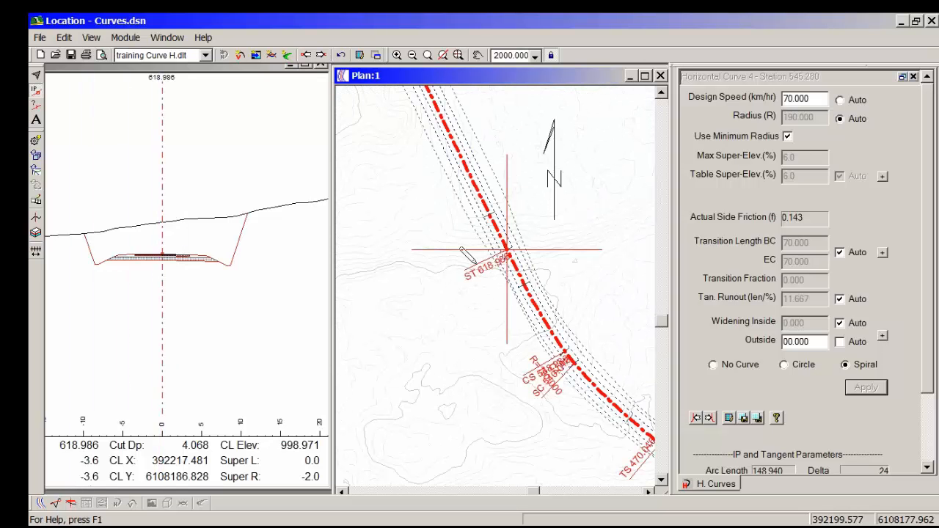
mouse_move(458, 249)
mouse_move(464, 268)
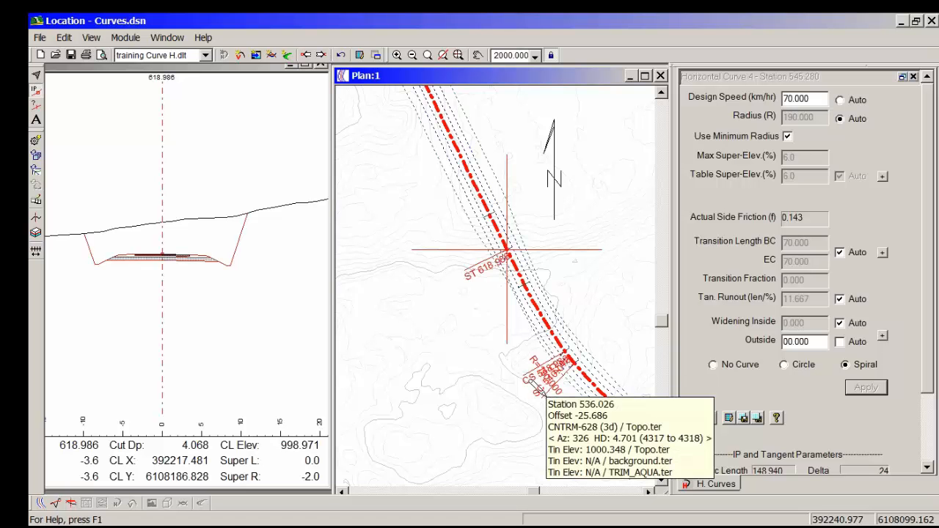
middle_drag(529, 352, 450, 295)
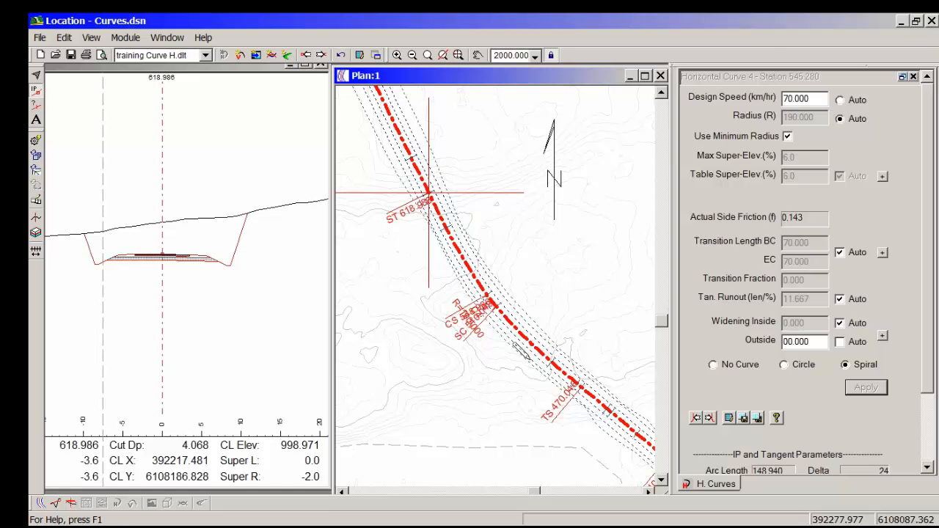
mouse_move(517, 347)
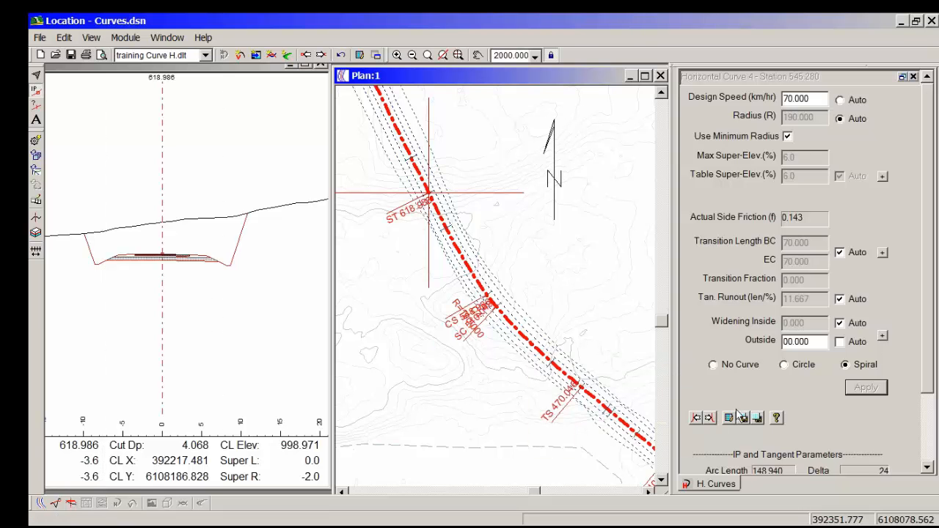
Step: Replace the spiral at station 545.280 with a circular curve using a transition fraction of 0.000
click(792, 366)
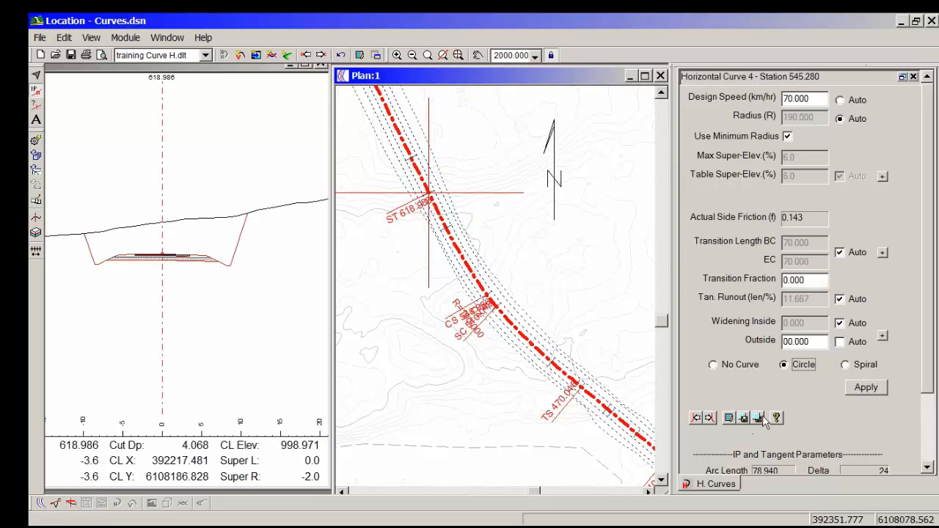
click(873, 392)
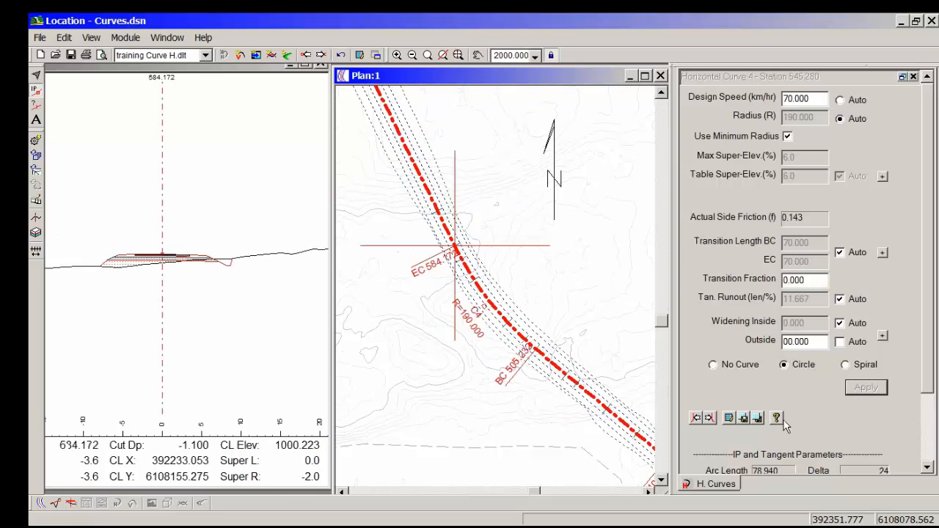
click(744, 419)
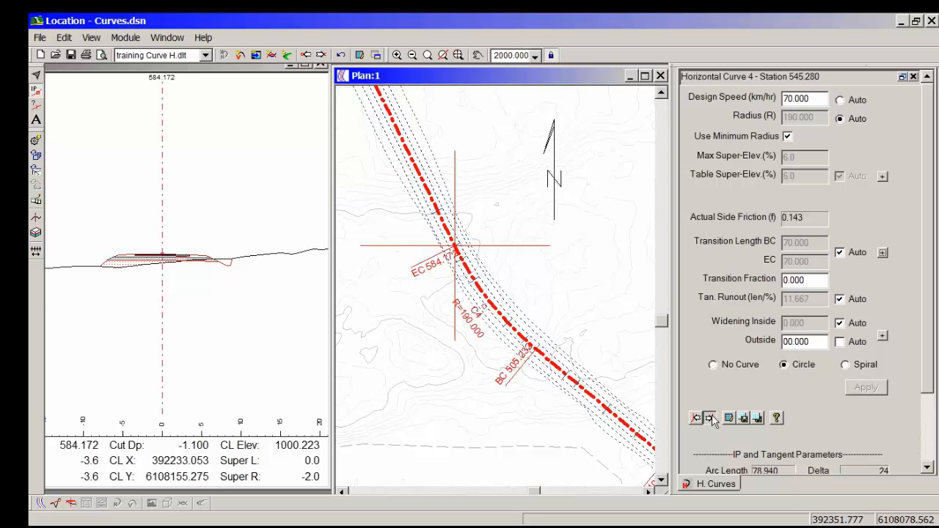
Step: Apply a circular curve to the IP at station 811.434 with 70 km/hr, minimum radius and transition fraction 0.000
click(711, 418)
click(757, 418)
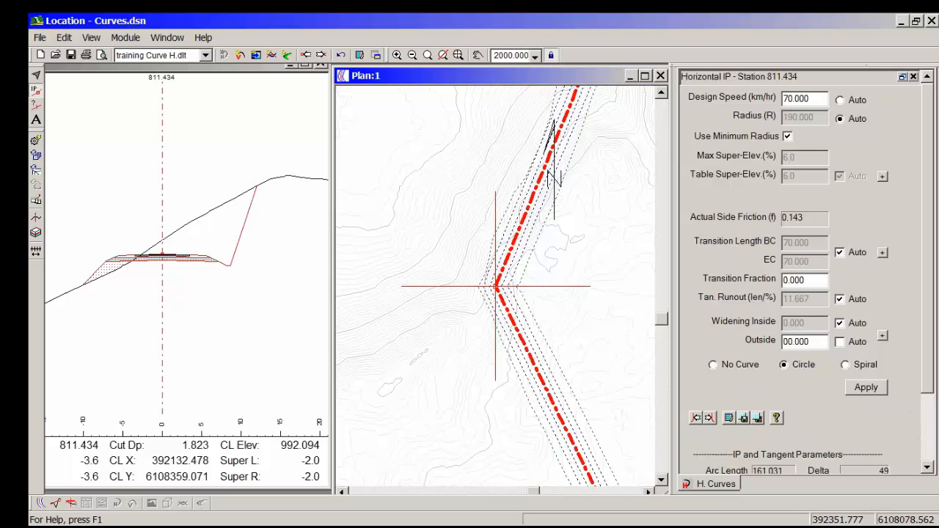
scroll(930, 308, down, 3)
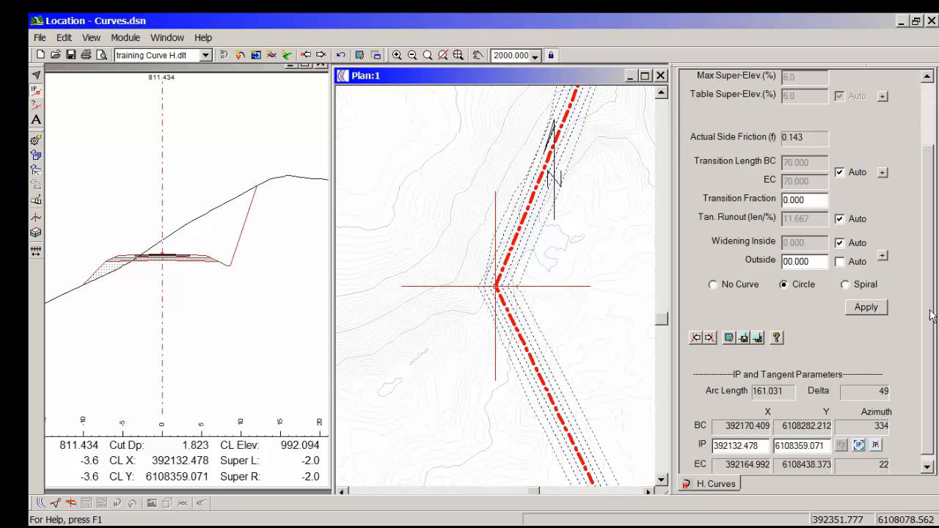
scroll(932, 314, up, 3)
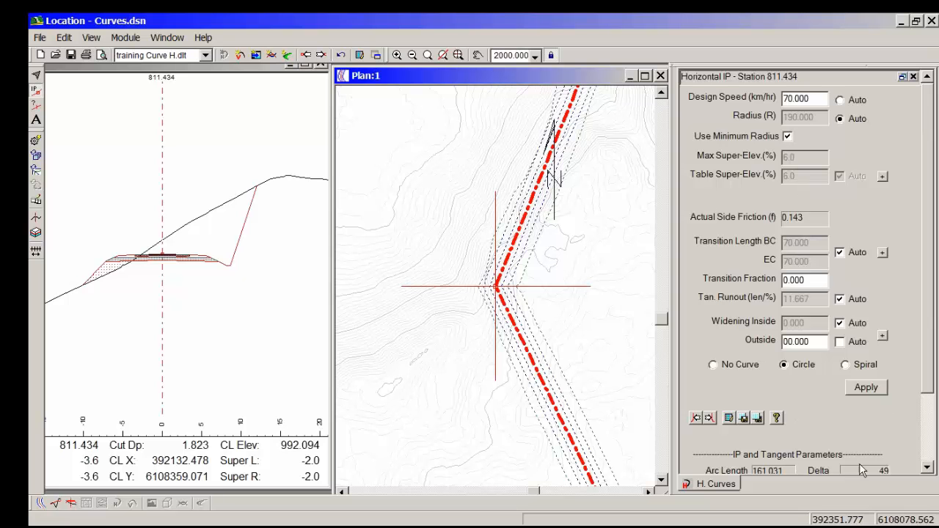
click(875, 389)
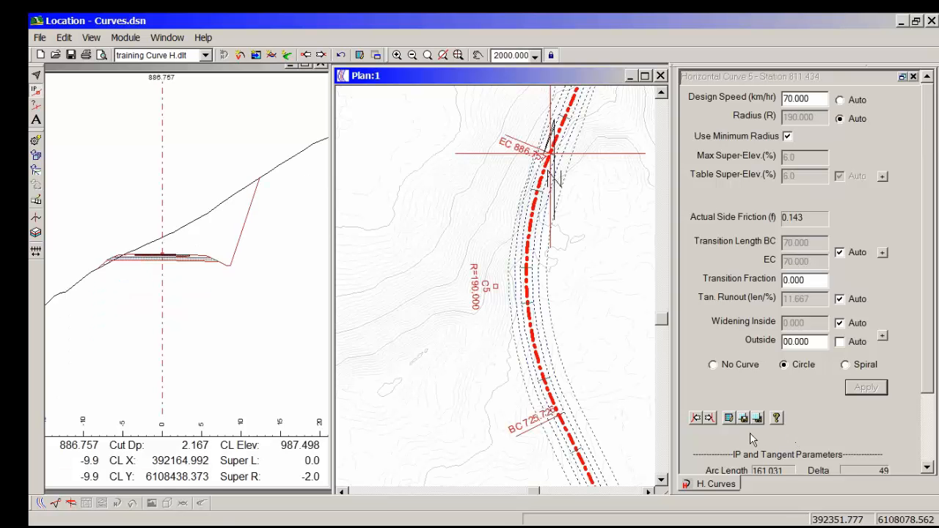
Step: Apply circular curves with the same 70 km/hr minimum-radius settings to the IPs at stations 1002.921 and 1201.743
click(709, 417)
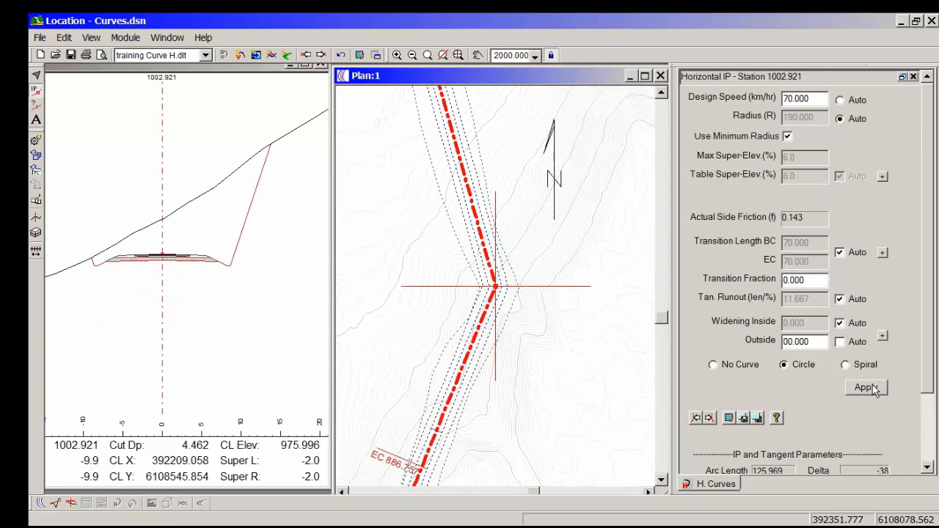
click(873, 388)
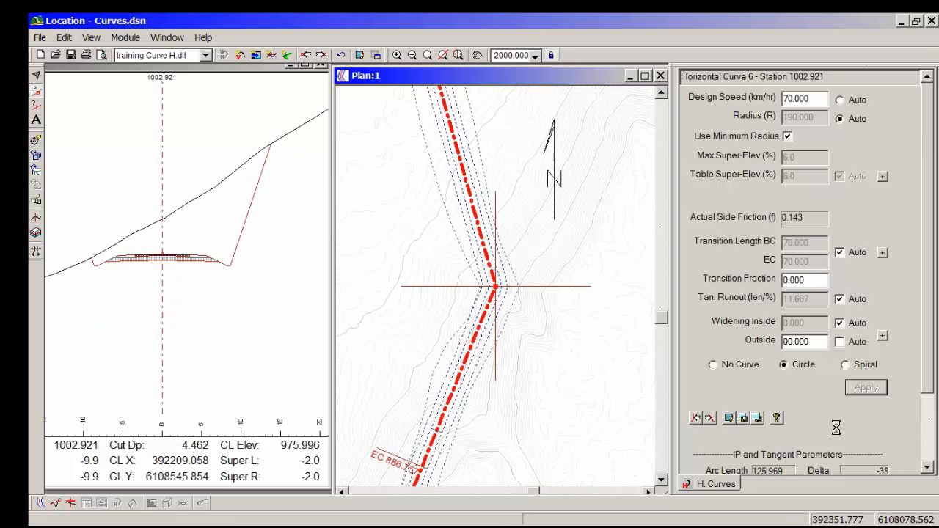
click(711, 418)
click(876, 390)
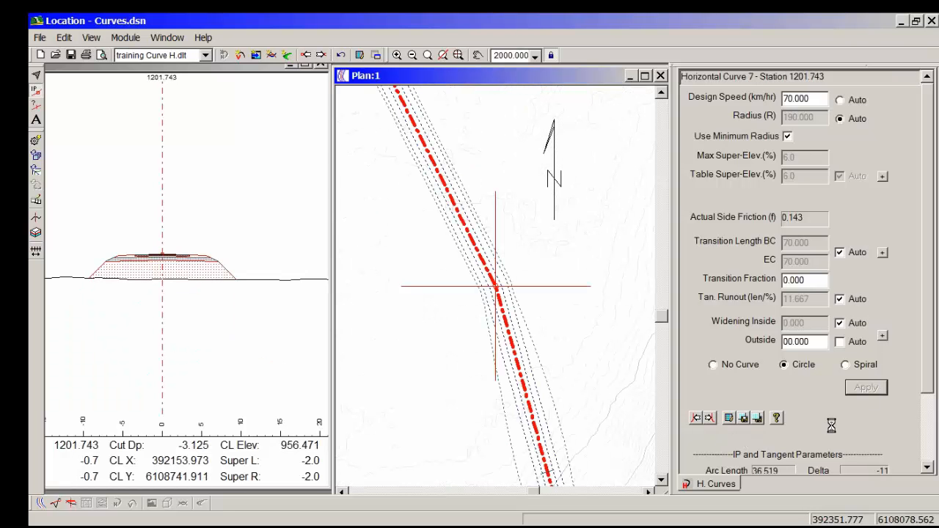
Step: Apply circular curves with the same 70 km/hr minimum-radius settings to the IPs at stations 1623.056 and 2684.697
click(710, 418)
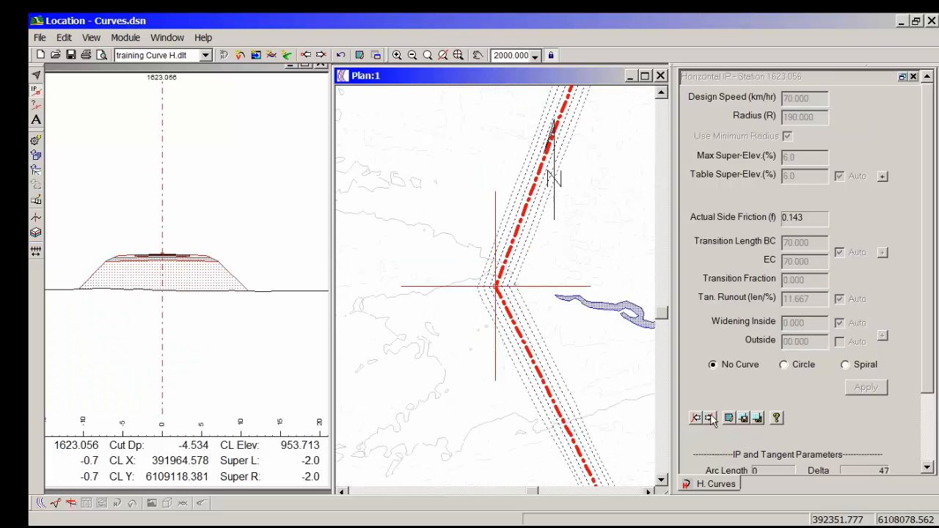
click(760, 419)
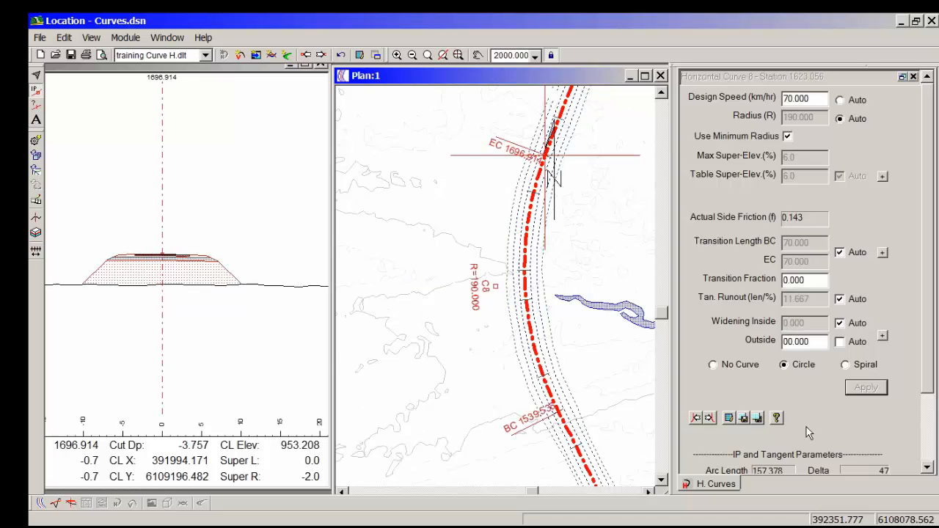
click(710, 418)
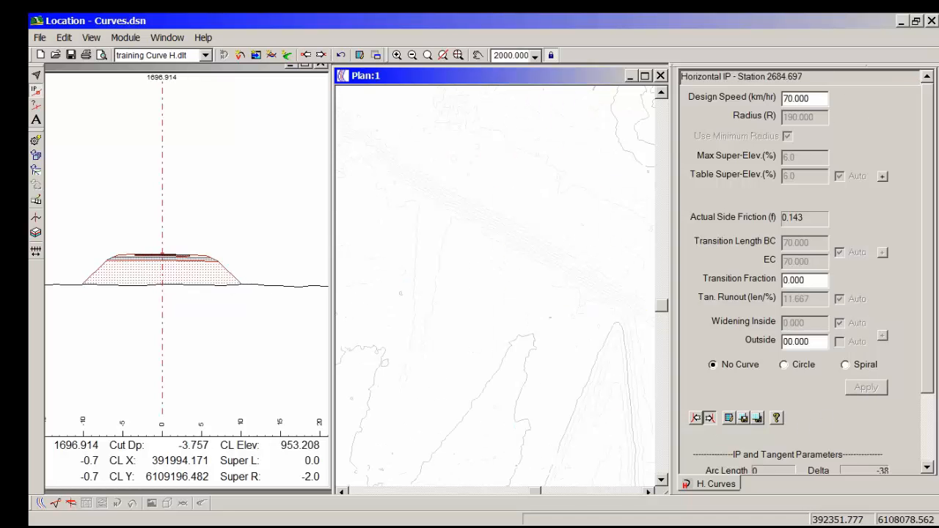
click(758, 419)
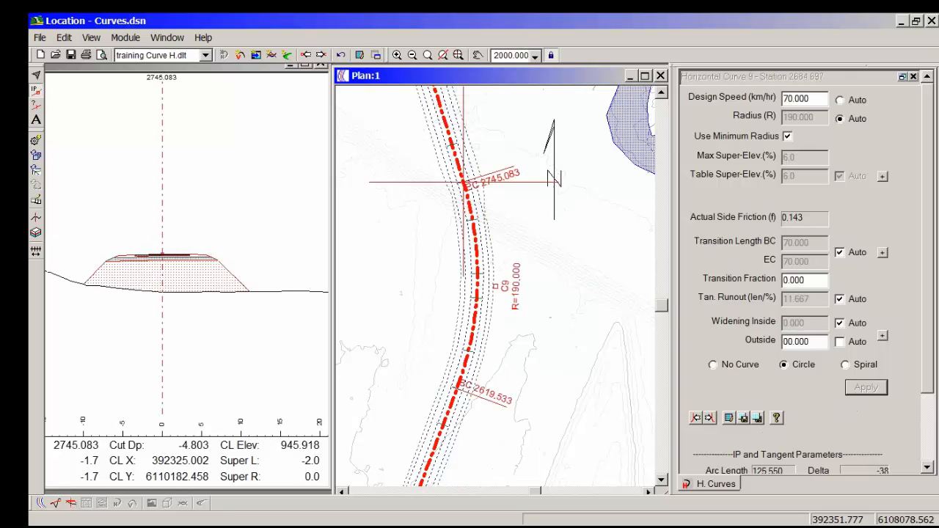
Step: Apply a circular curve to the IP at station 2830.362 with 70 km/hr, minimum radius and transition fraction 0.000
click(709, 418)
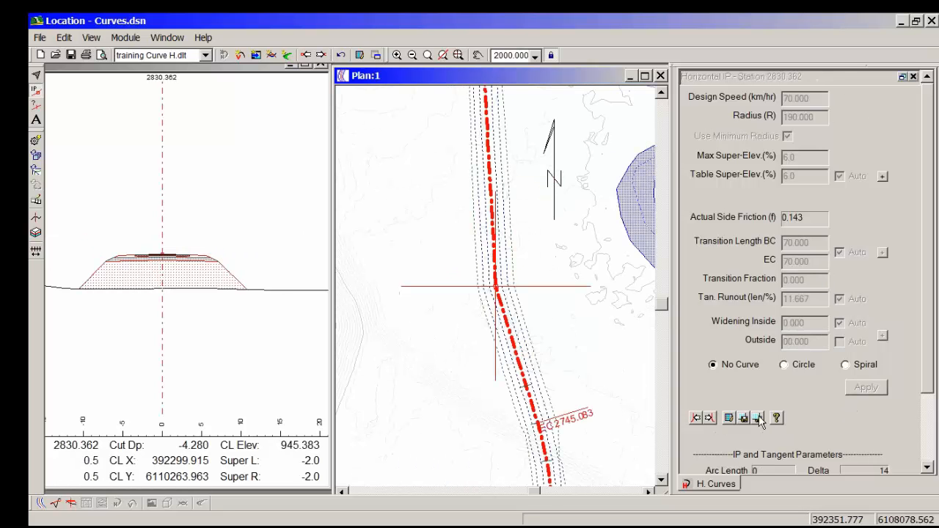
click(783, 364)
click(862, 390)
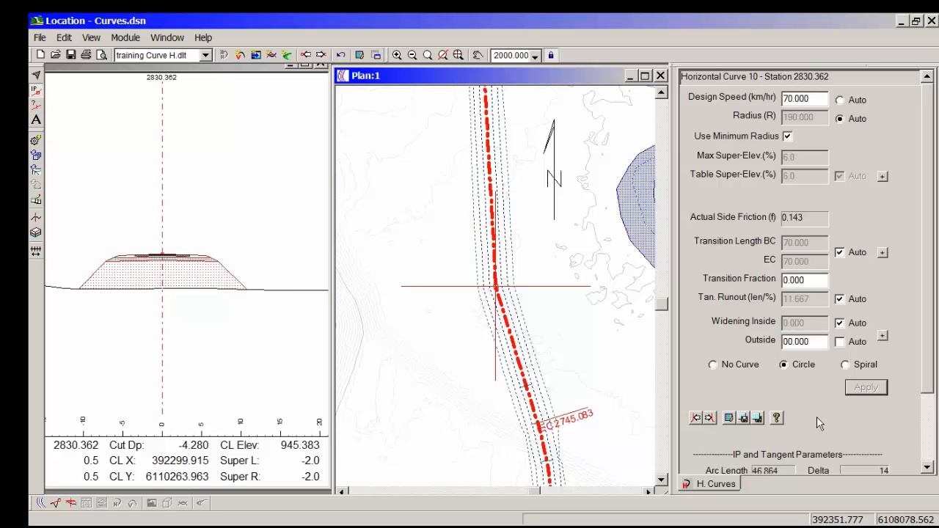
Step: Review the road class specifications, including the driver and vehicle limitations, without changing them
click(712, 418)
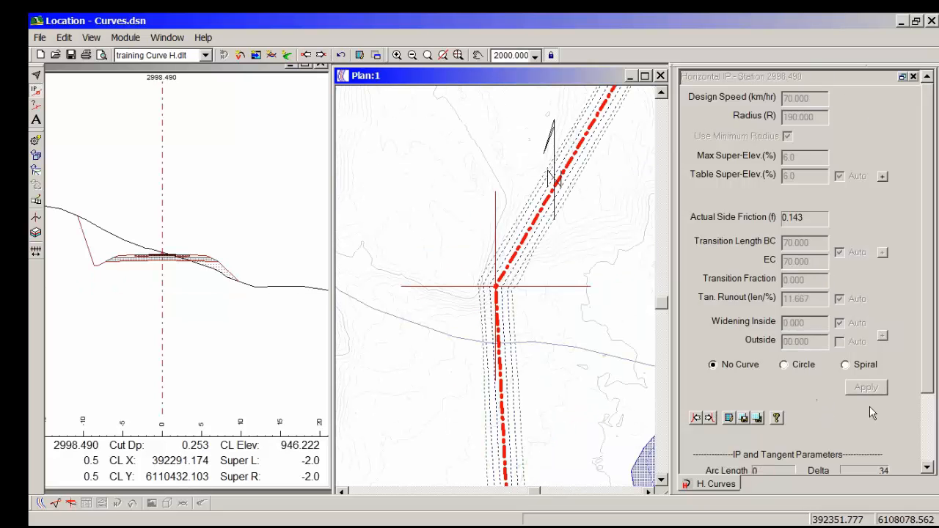
click(697, 419)
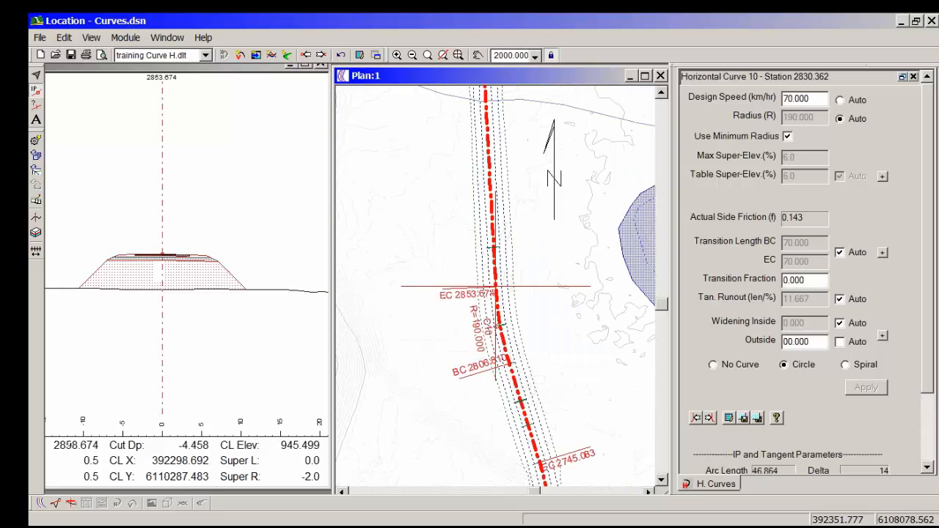
click(729, 418)
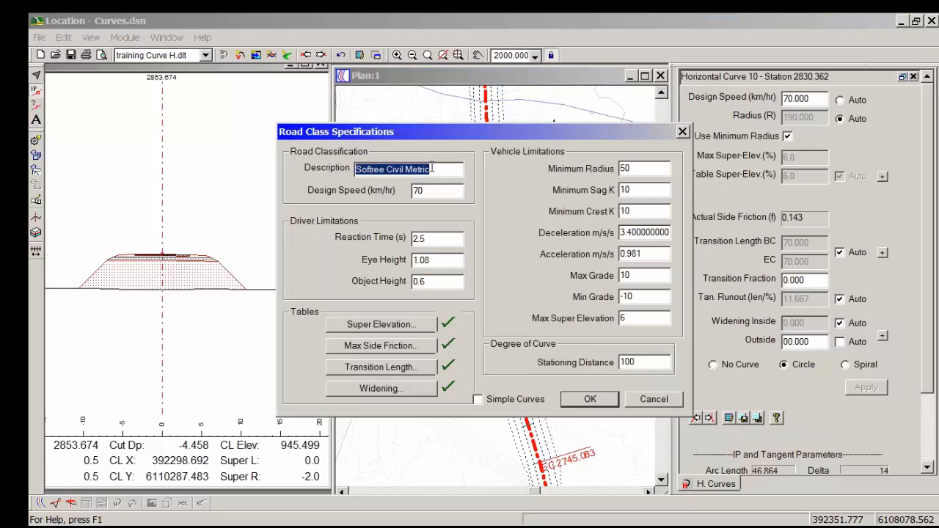
click(441, 241)
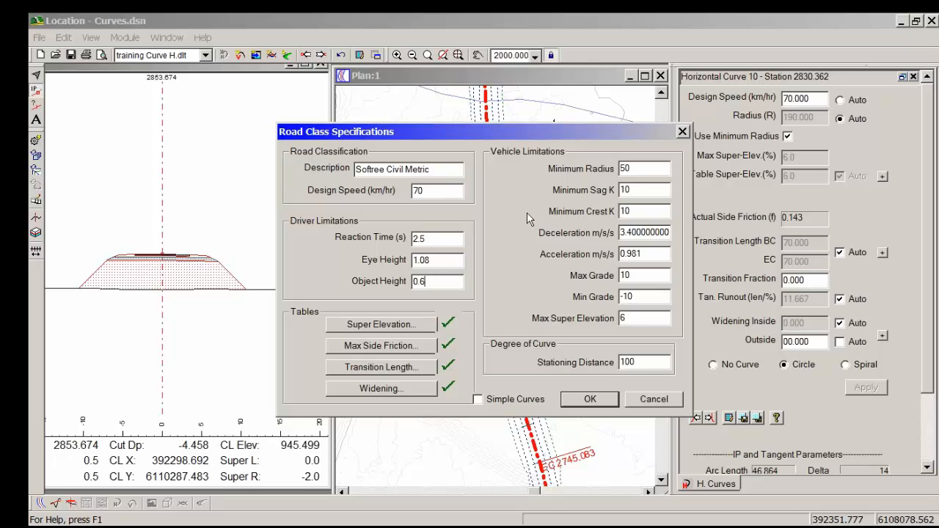
drag(637, 167, 581, 172)
click(653, 399)
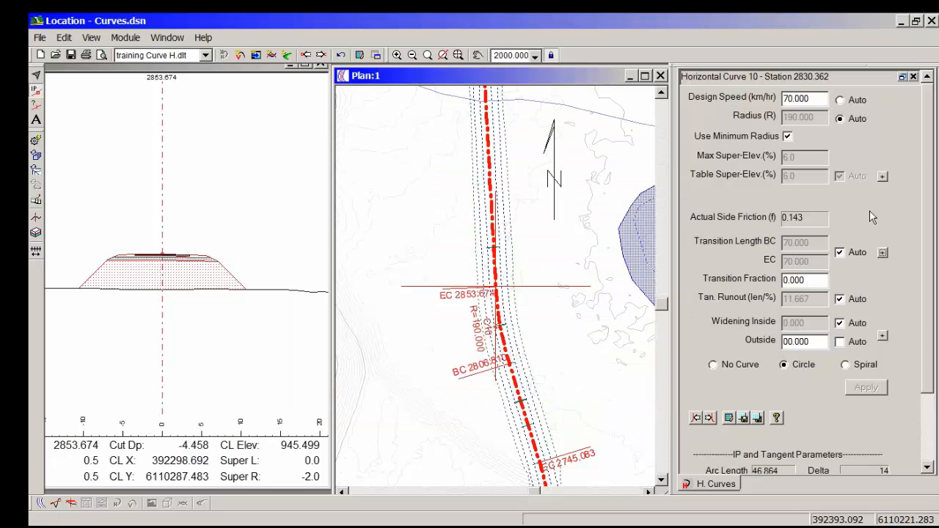
Step: Inspect the automatic super-elevation options and their lookup table by design speed and radius, leaving both unchanged
click(881, 177)
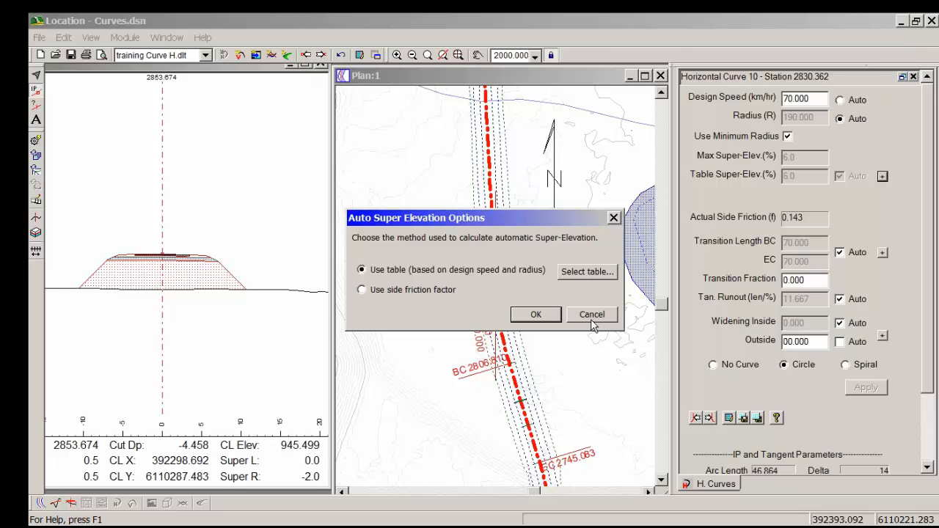
click(585, 273)
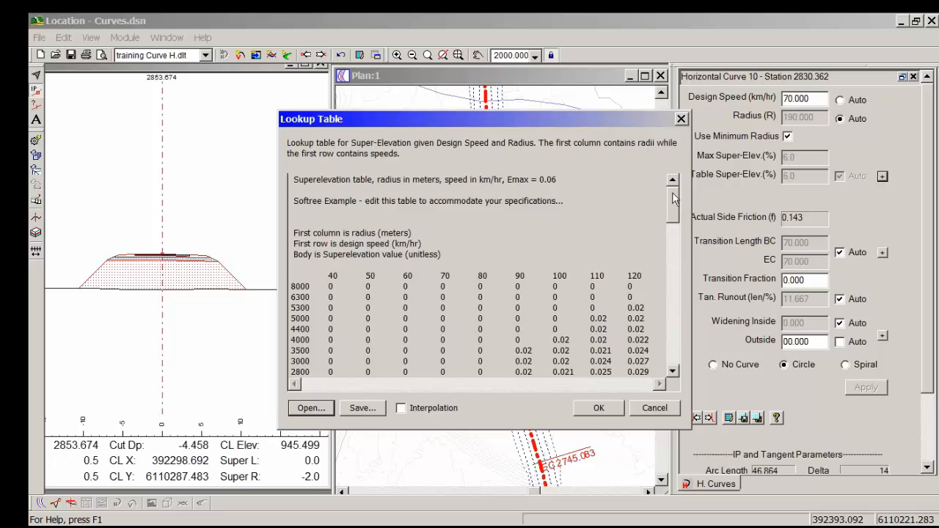
mouse_move(672, 198)
mouse_down()
mouse_move(672, 224)
mouse_move(675, 204)
mouse_up()
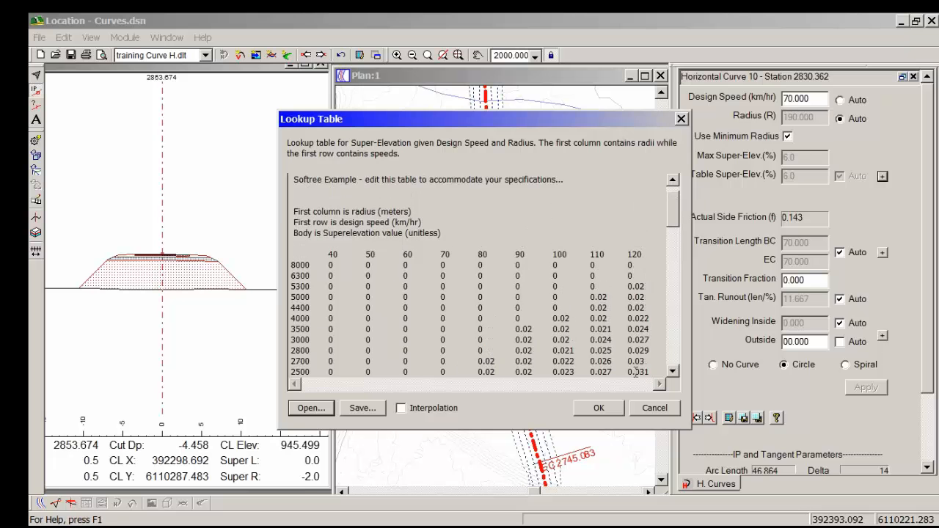
click(655, 409)
click(592, 316)
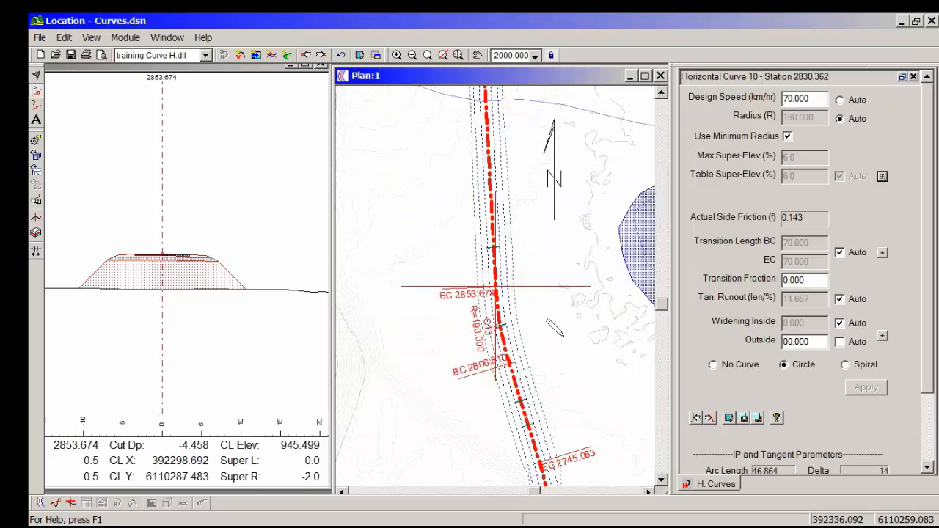
Step: Apply circular curves with 70 km/hr, minimum radius and transition fraction 0.000 to the IPs at stations 2998.490 and 3144.814
click(710, 418)
click(784, 365)
click(866, 386)
click(710, 418)
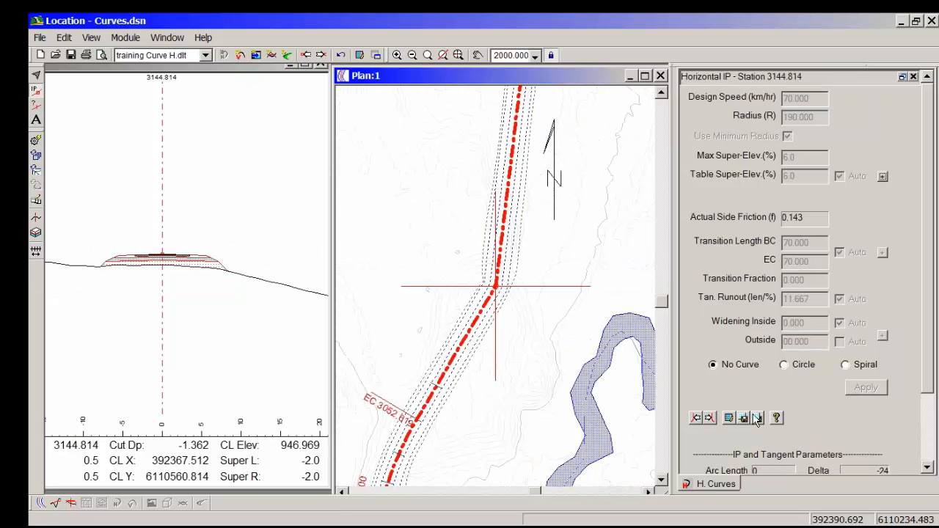
click(783, 364)
click(859, 389)
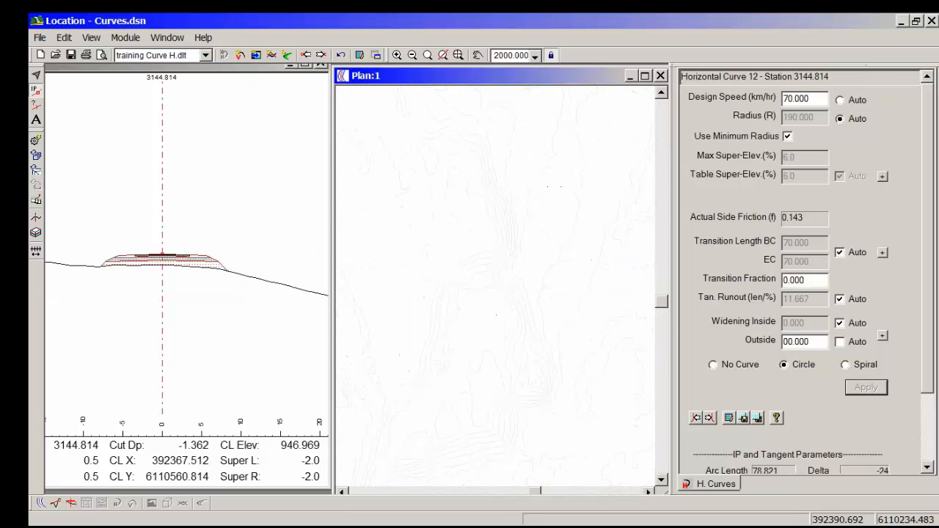
Step: Apply a circular curve with the same 70 km/hr minimum-radius settings to the last IP at station 3480.087
click(710, 418)
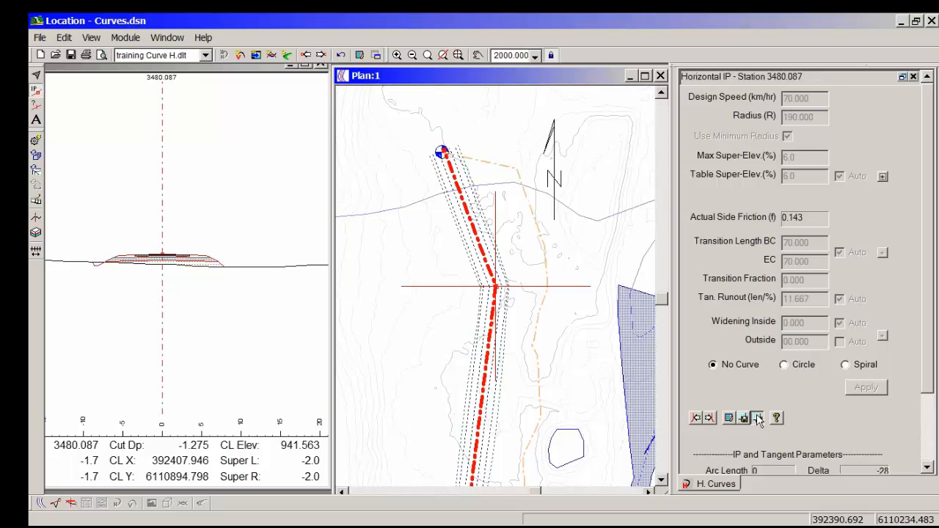
click(783, 364)
click(863, 389)
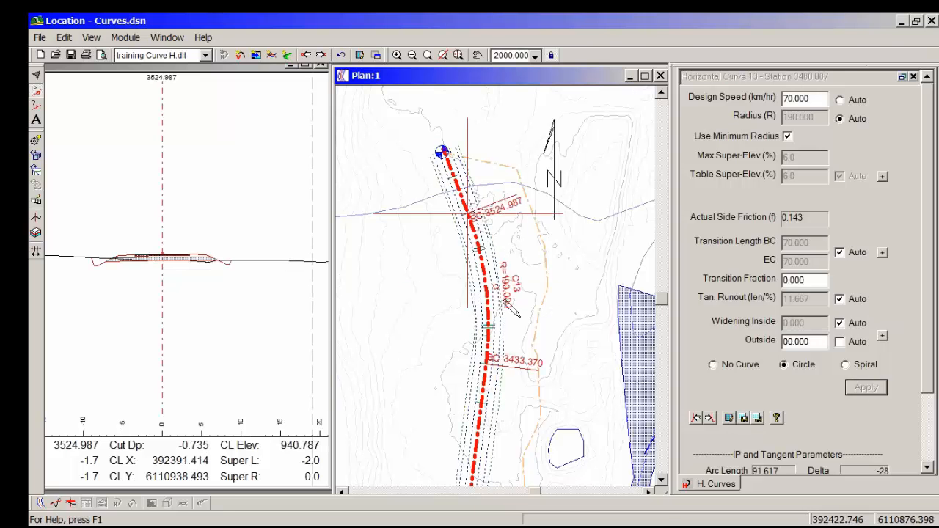
Step: Switch the screen layout to training Profile.dlt for vertical curve design
mouse_move(673, 523)
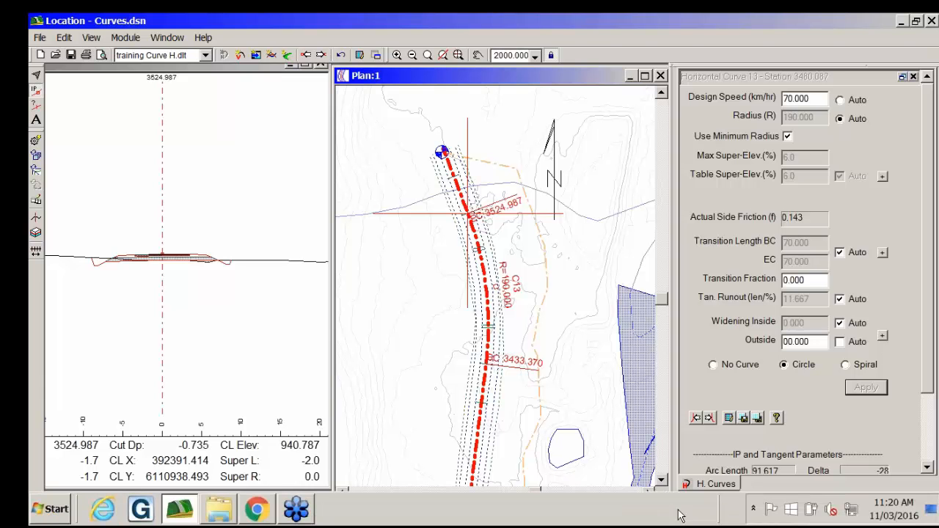
click(206, 55)
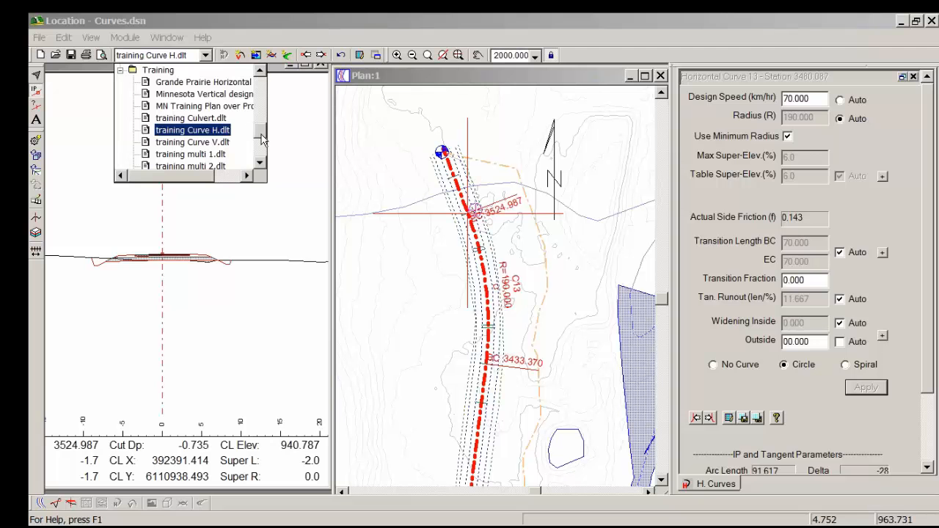
drag(262, 135, 265, 156)
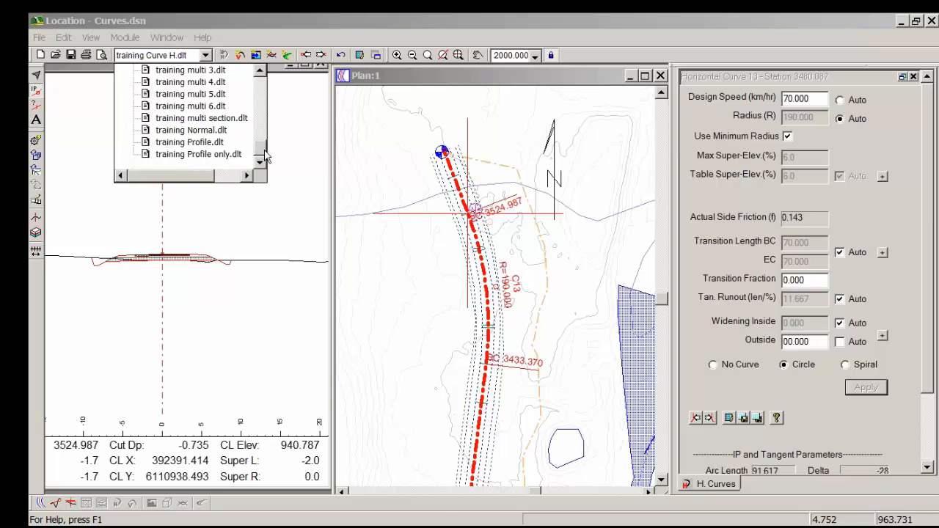
click(220, 142)
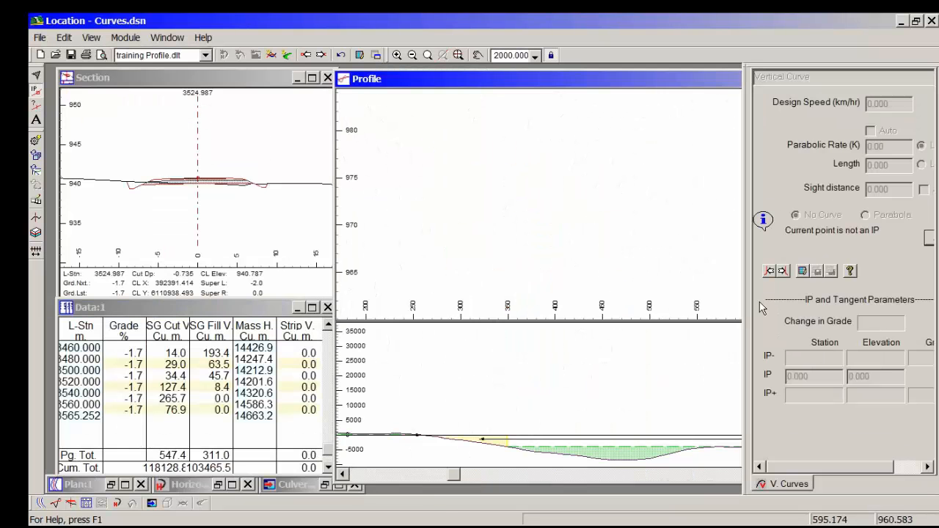
Step: Go to the first vertical IP at station 560.859, choose a 70 km/hr parabola for it and widen the vertical curve settings
click(770, 272)
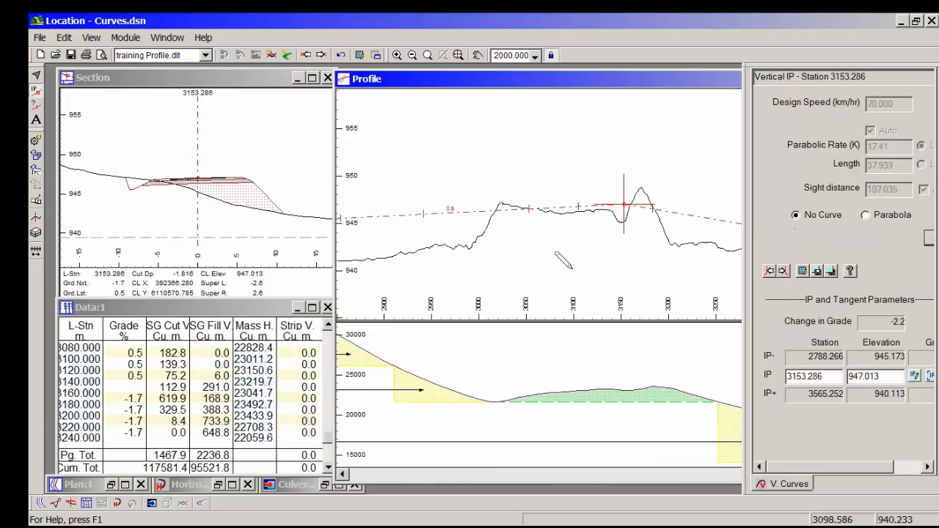
click(771, 273)
click(770, 272)
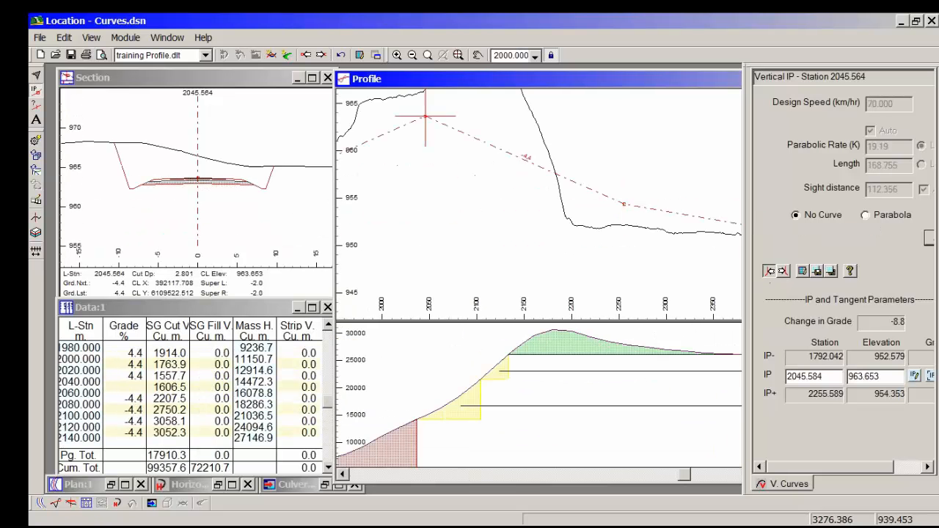
click(770, 273)
click(770, 273)
click(770, 272)
click(771, 271)
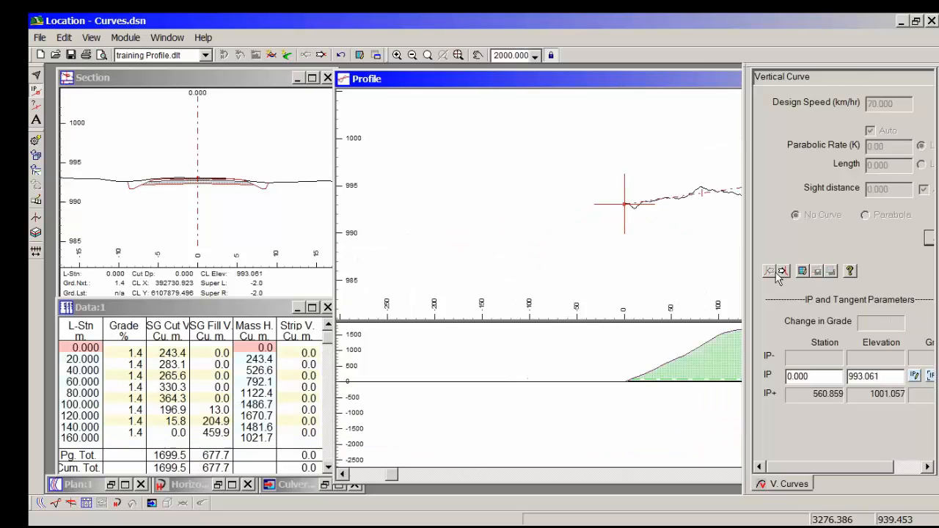
click(782, 271)
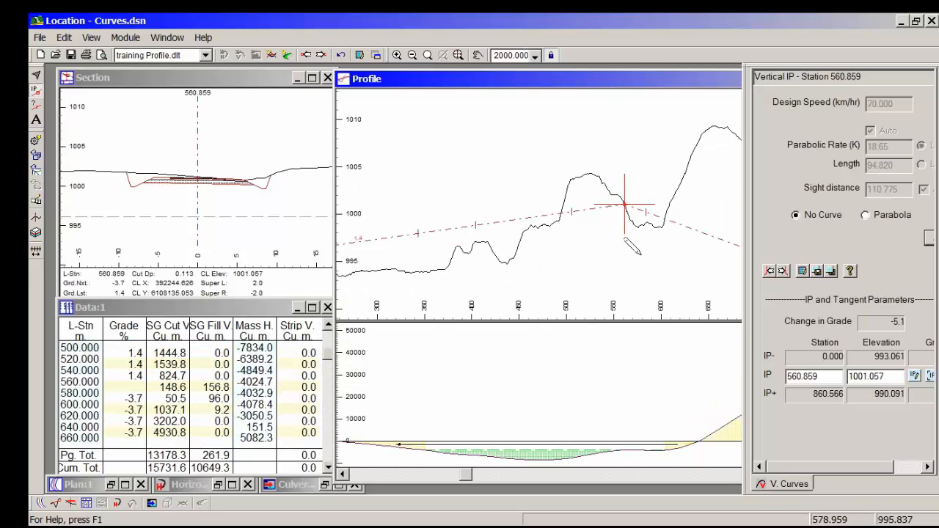
click(829, 274)
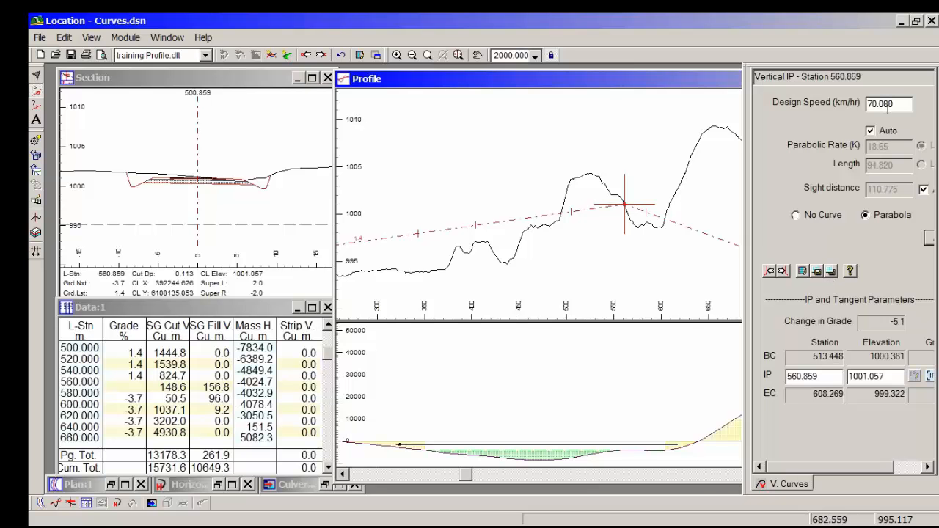
drag(743, 230, 691, 239)
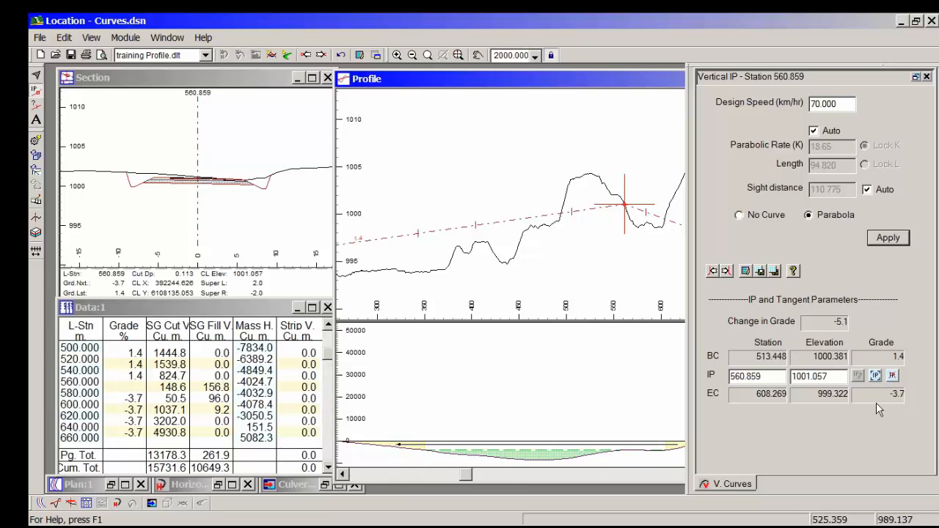
Step: Examine the profile's incoming and outgoing grades on both sides of the vertical IP at station 560.859
click(404, 241)
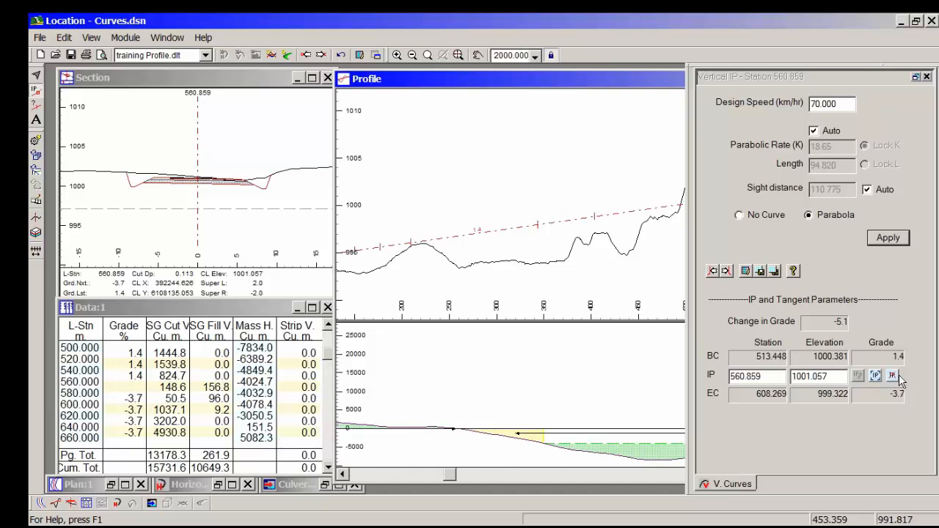
middle_drag(478, 256, 462, 276)
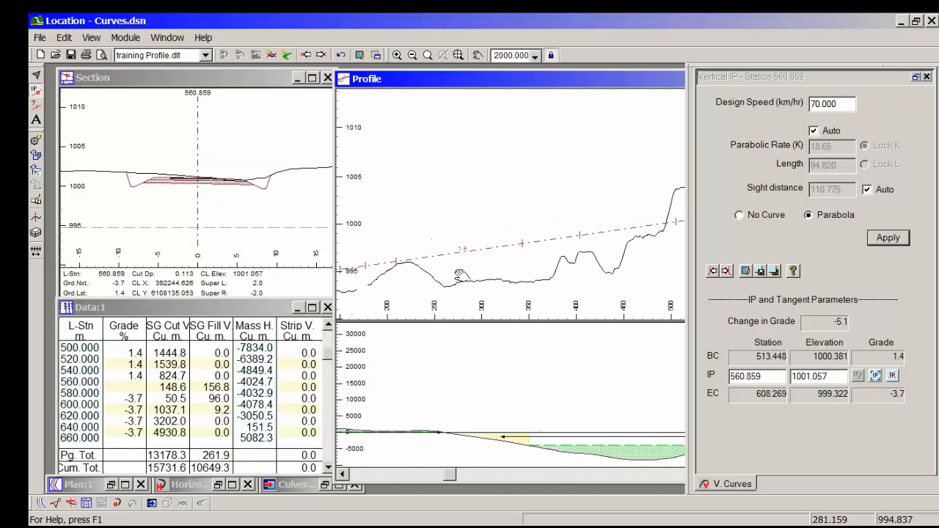
scroll(473, 274, up, 2)
middle_drag(585, 272, 378, 245)
middle_drag(641, 242, 366, 217)
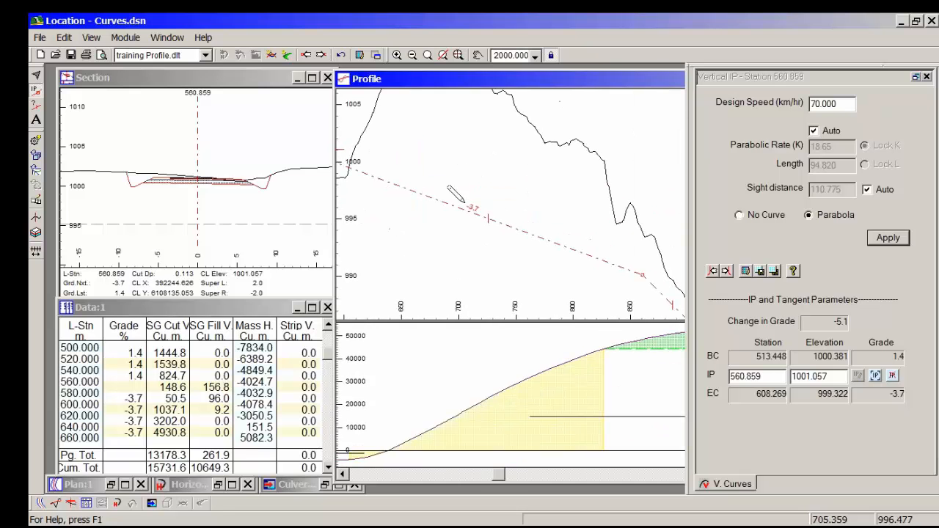
middle_drag(451, 211, 620, 202)
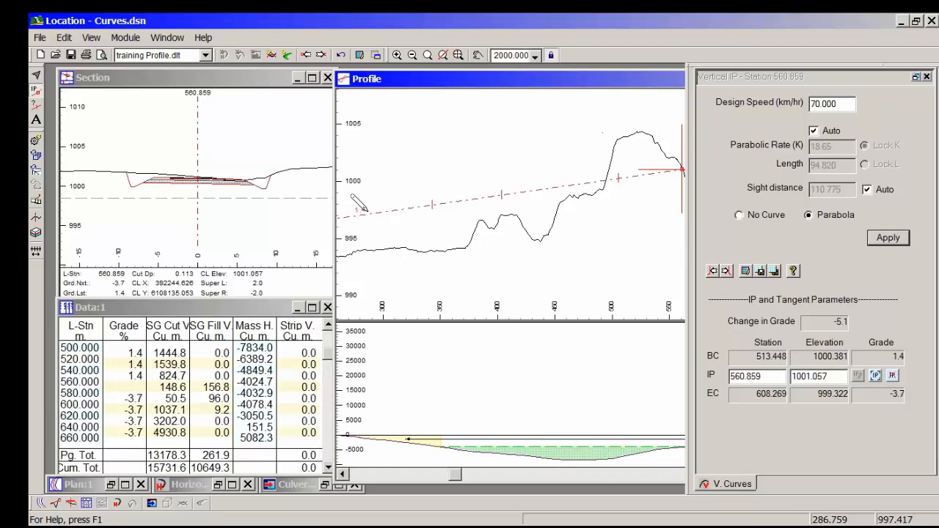
middle_drag(513, 229, 367, 210)
middle_drag(506, 213, 401, 219)
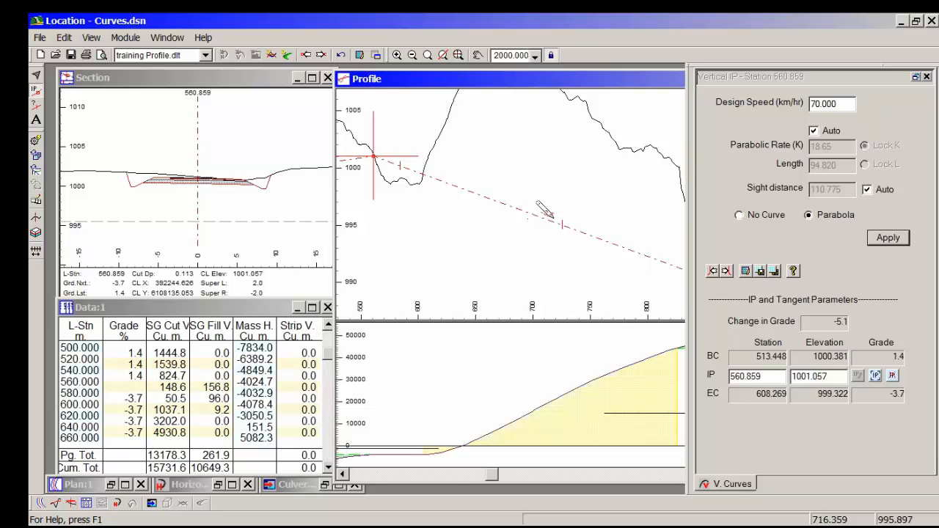
middle_drag(403, 207, 617, 280)
middle_drag(419, 248, 605, 195)
scroll(606, 196, down, 1)
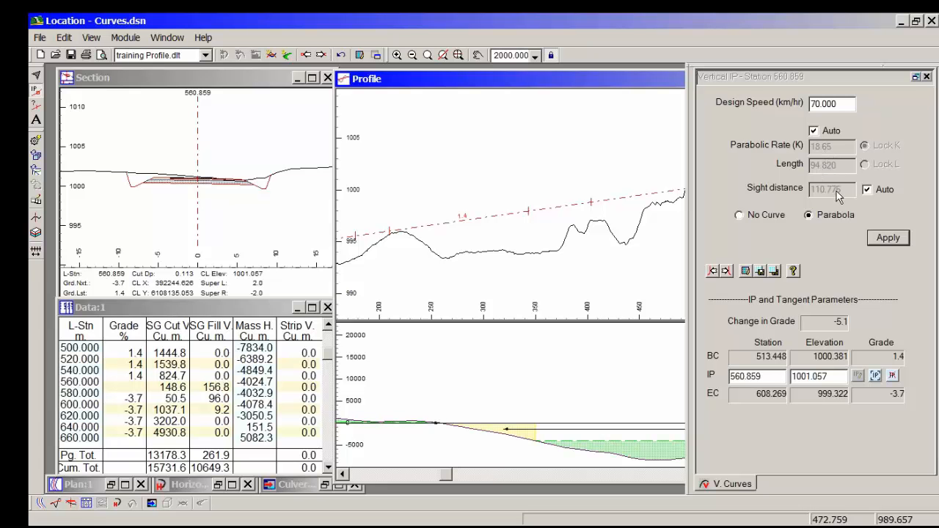
drag(589, 212, 367, 171)
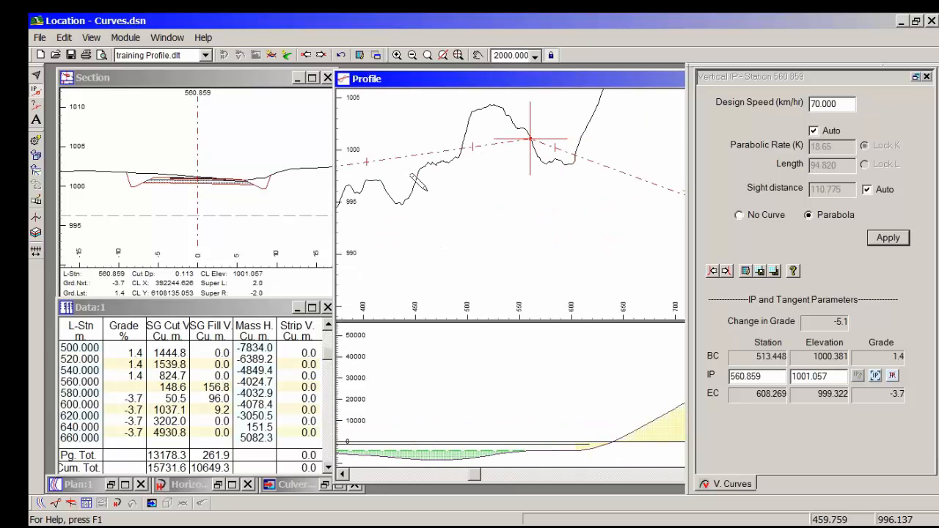
mouse_move(435, 191)
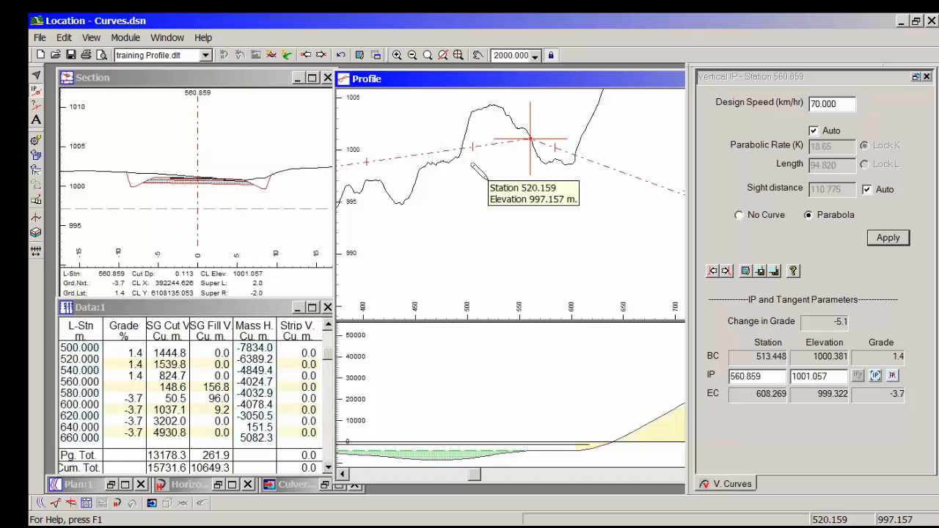
Step: Try an 80 km/hr design speed at station 560.859, restore it to 70 km/hr and apply the parabolic vertical curve
click(756, 116)
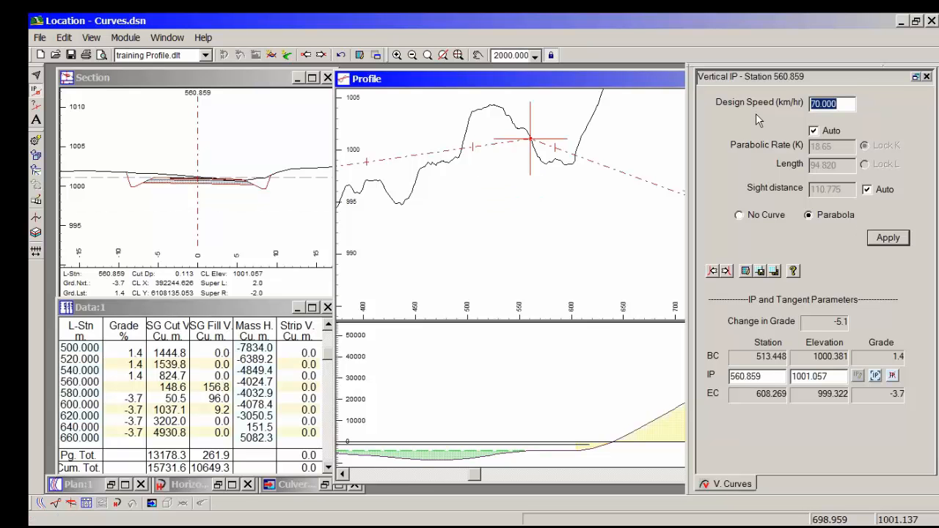
text(80)
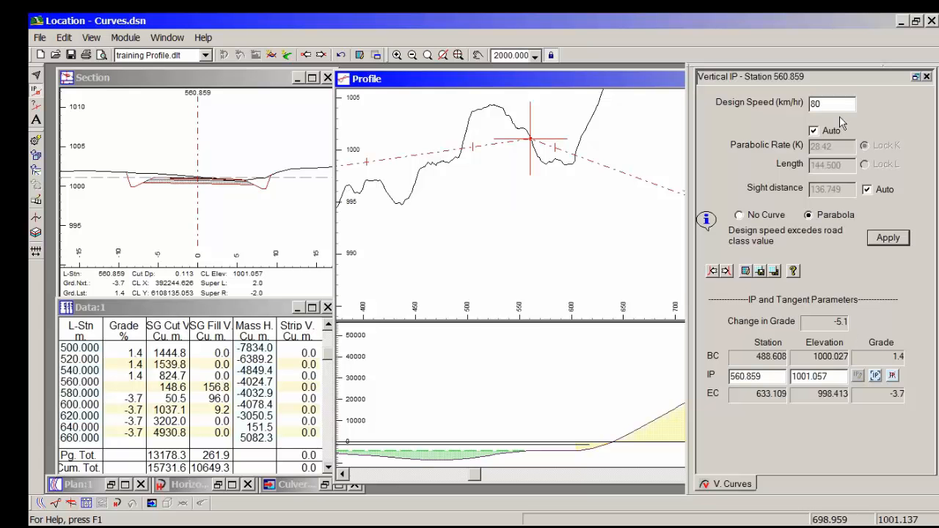
drag(840, 105, 797, 102)
text(70)
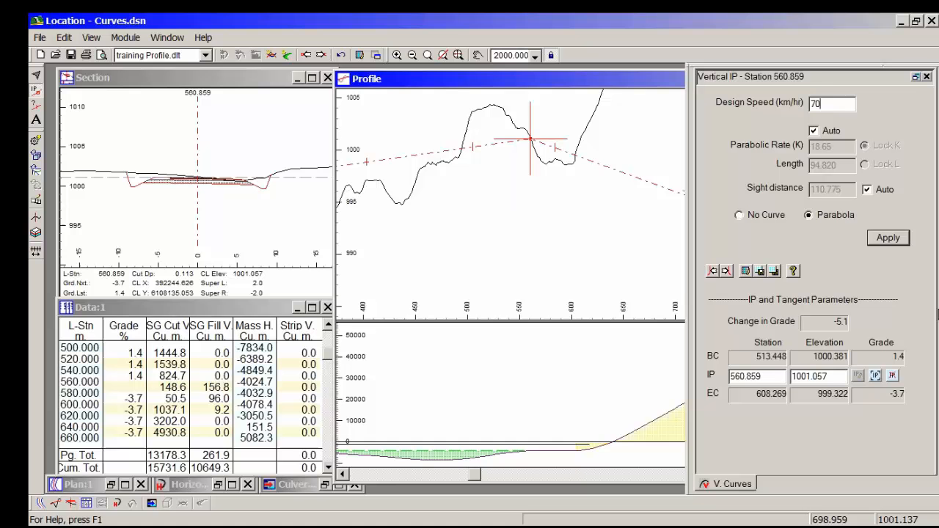
click(892, 242)
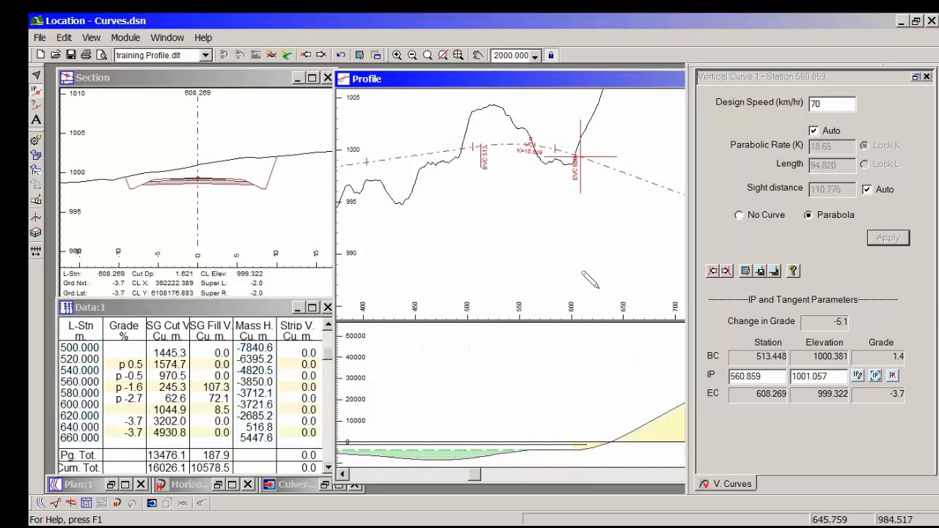
Step: Try the first vertical IP at station 571.959, elevation 1001.637, and settle it at station 563.759, elevation 1000.357
middle_drag(558, 211, 551, 249)
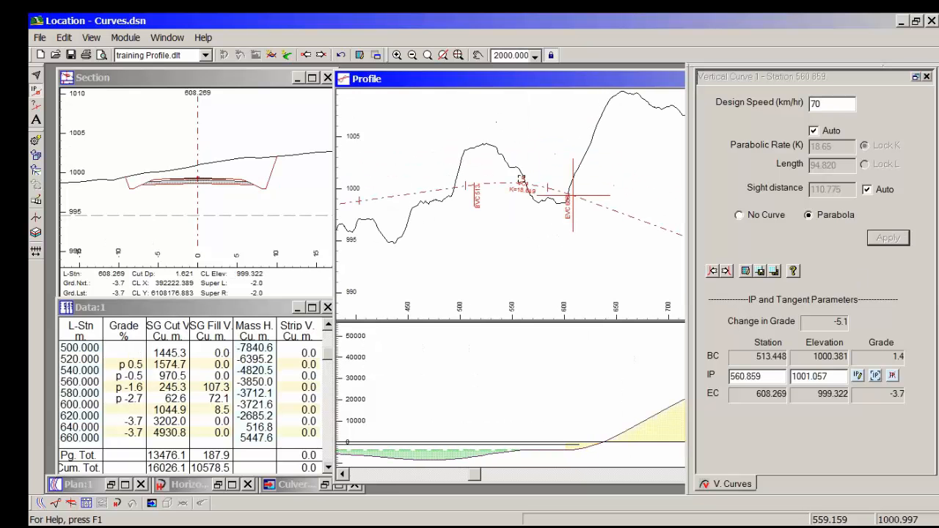
mouse_move(521, 178)
mouse_down()
mouse_move(532, 161)
mouse_move(535, 173)
mouse_up()
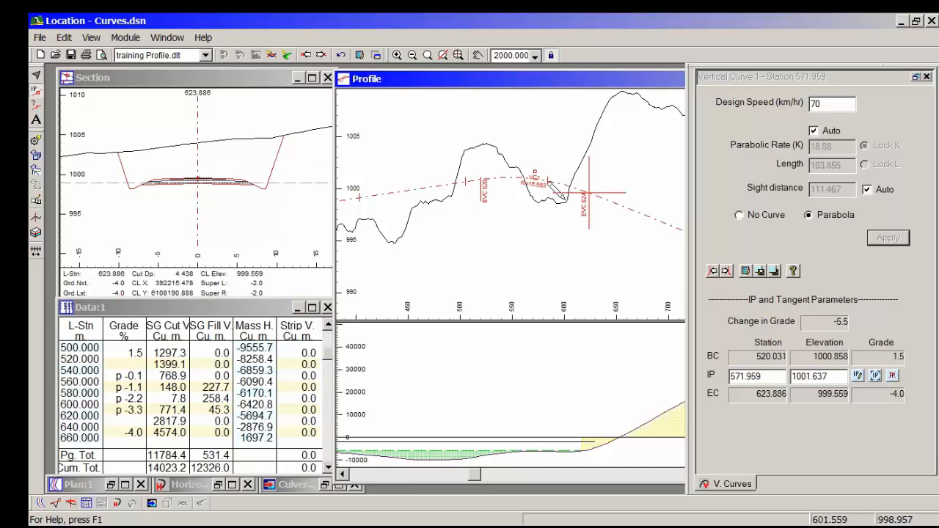
mouse_move(537, 174)
mouse_down()
mouse_move(529, 152)
mouse_move(525, 185)
mouse_up()
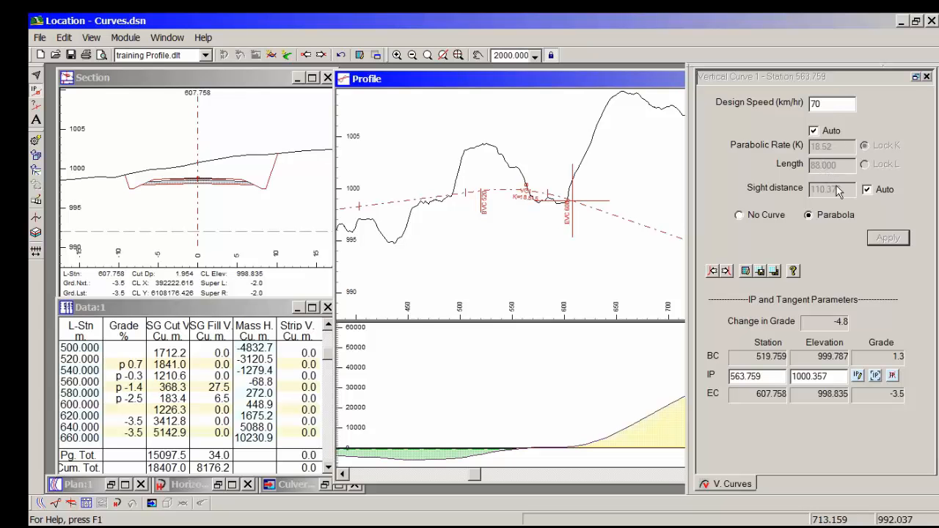
Step: Turn off the automatic curve rate at station 563.759 and try a locked parabolic rate (K) of 20
click(820, 130)
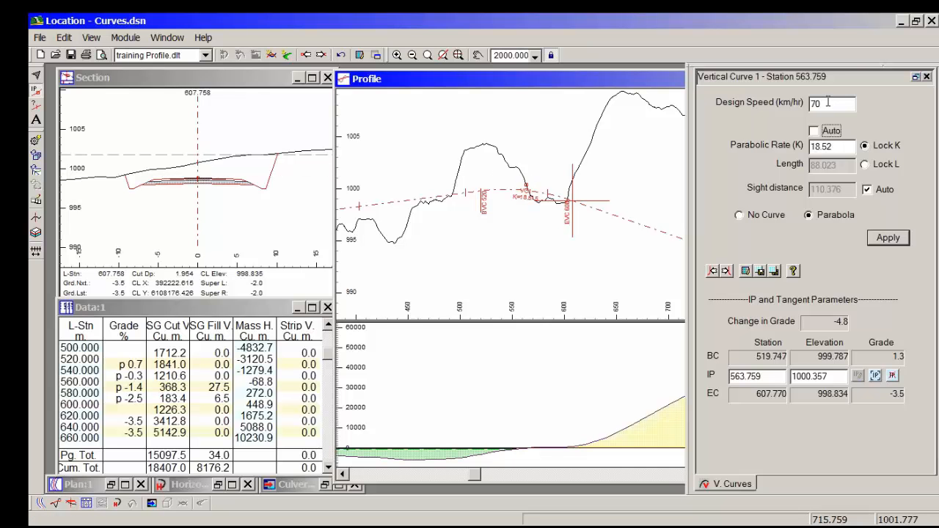
double_click(840, 148)
text(20)
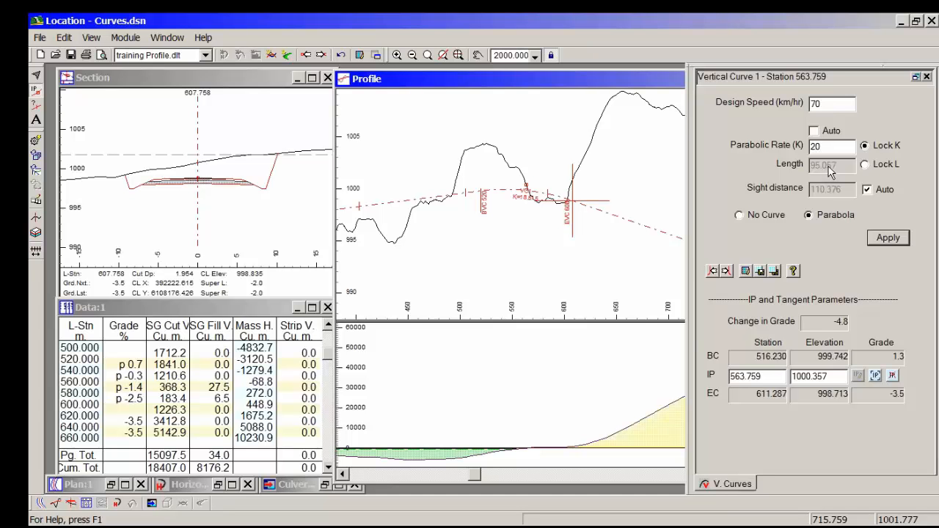
click(814, 130)
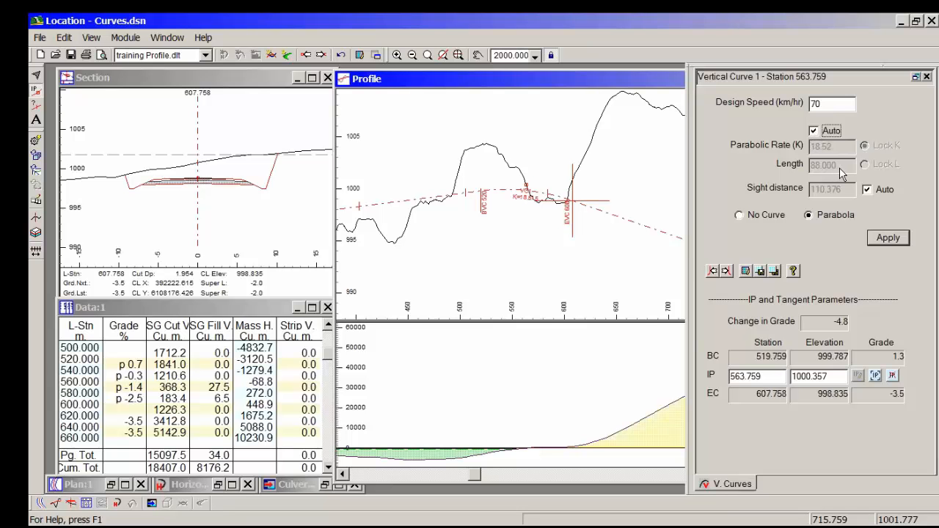
click(814, 130)
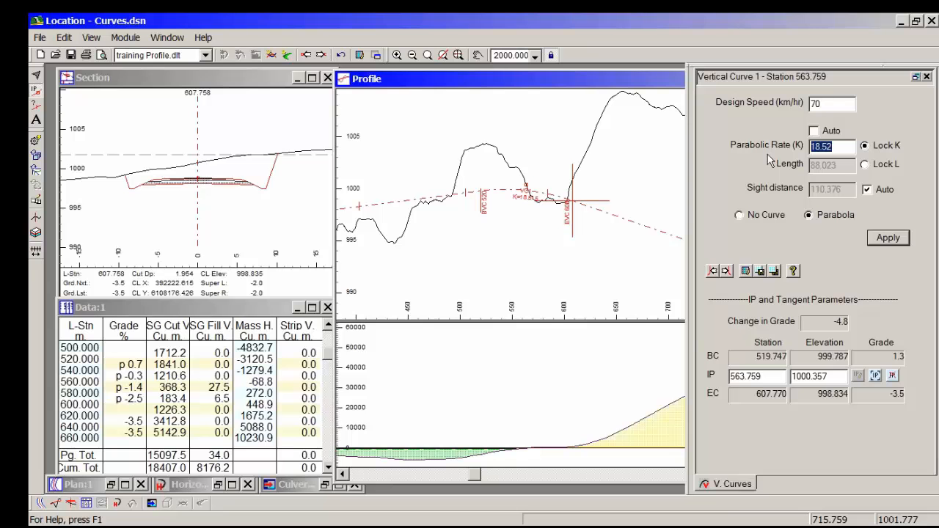
text(20)
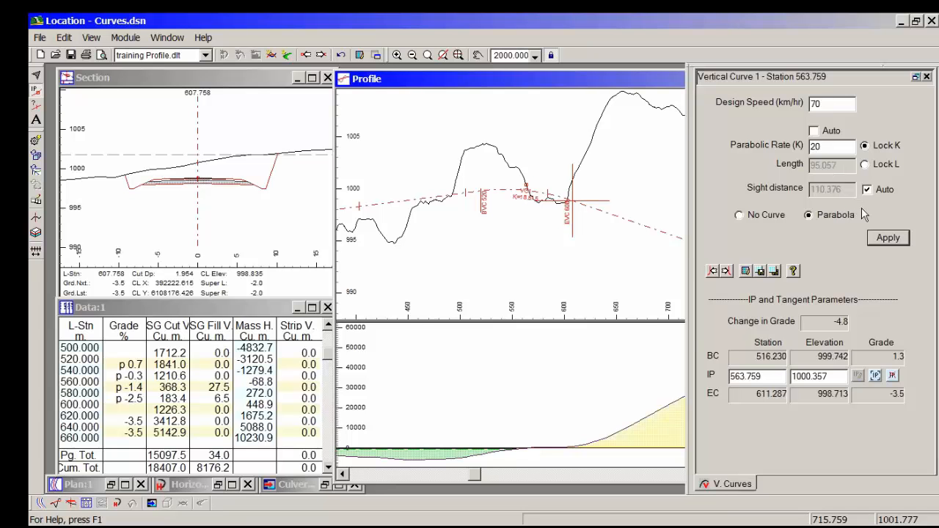
Step: Lock the curve length and try a length of 100, restore the automatic curve rate and apply the curve
click(865, 165)
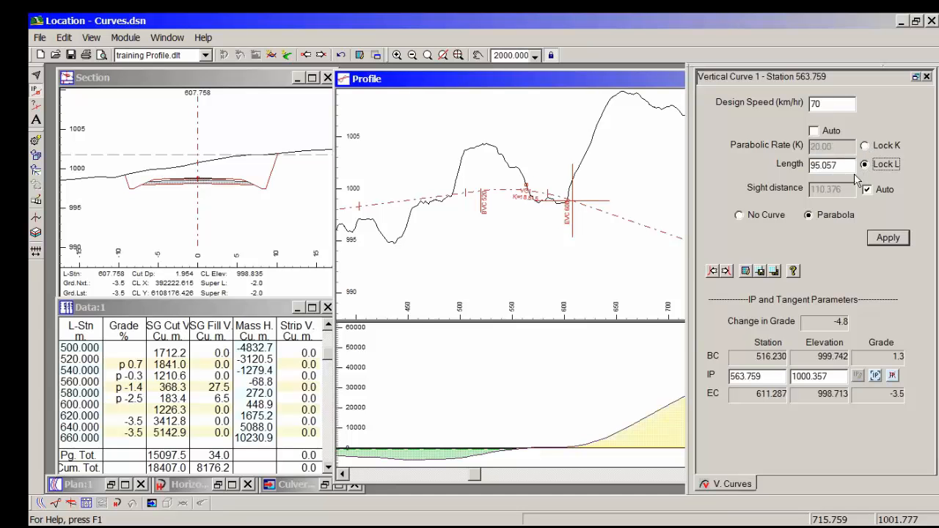
key(Tab)
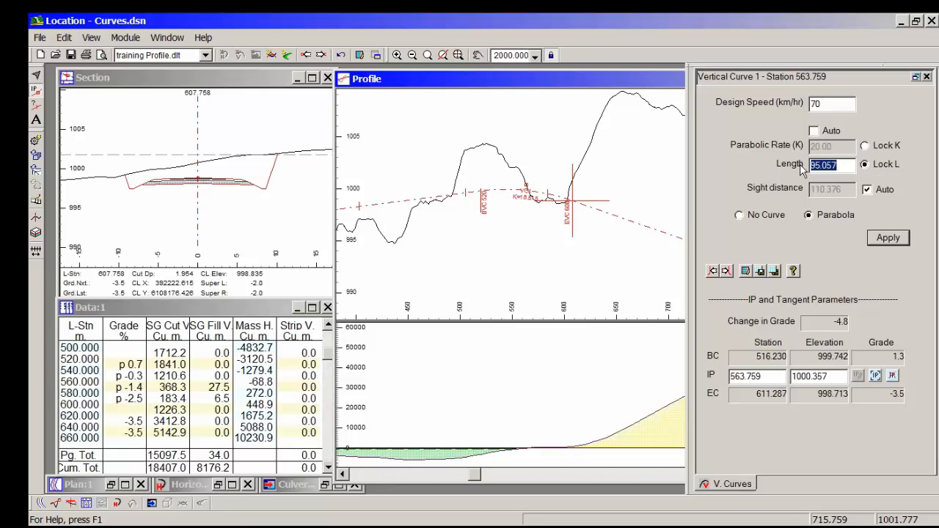
text(1)
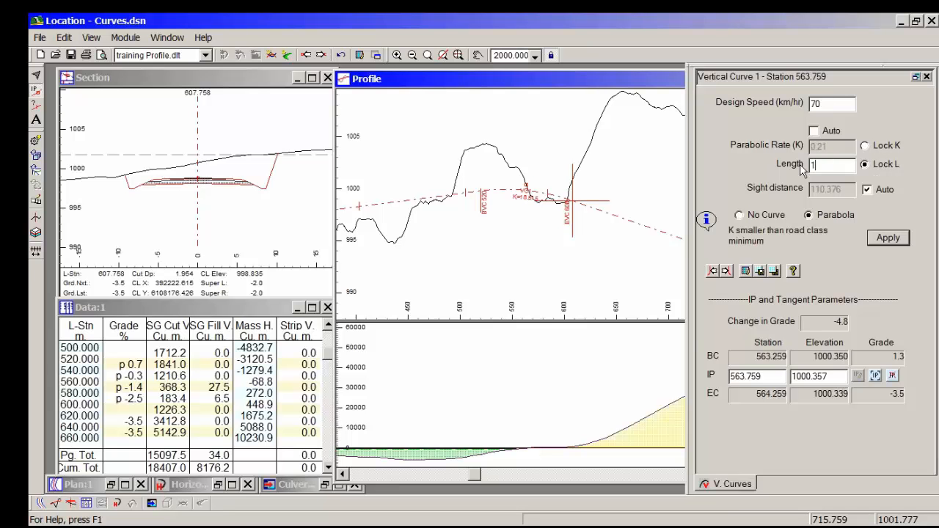
text(00)
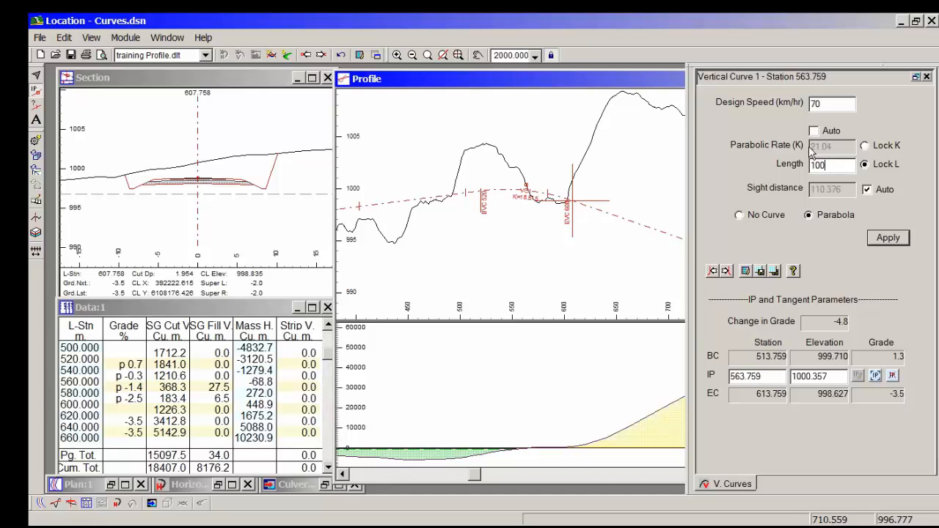
click(830, 169)
click(814, 130)
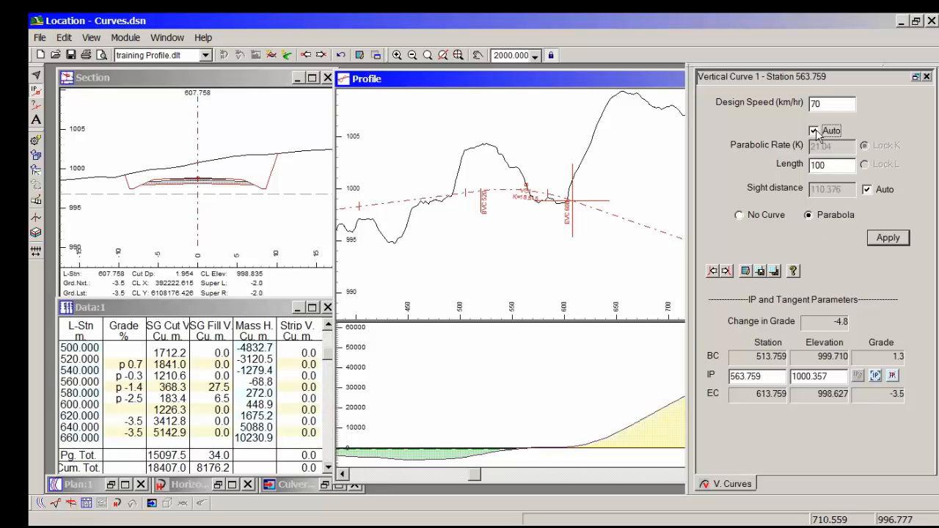
click(896, 241)
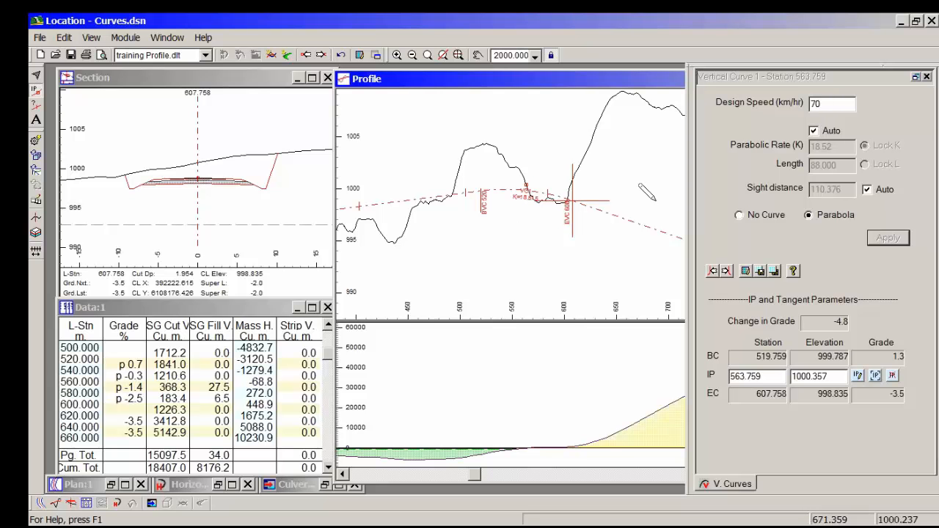
Step: Switch off the automatic sight distance at station 563.759, set it to 120 and apply the curve
click(866, 189)
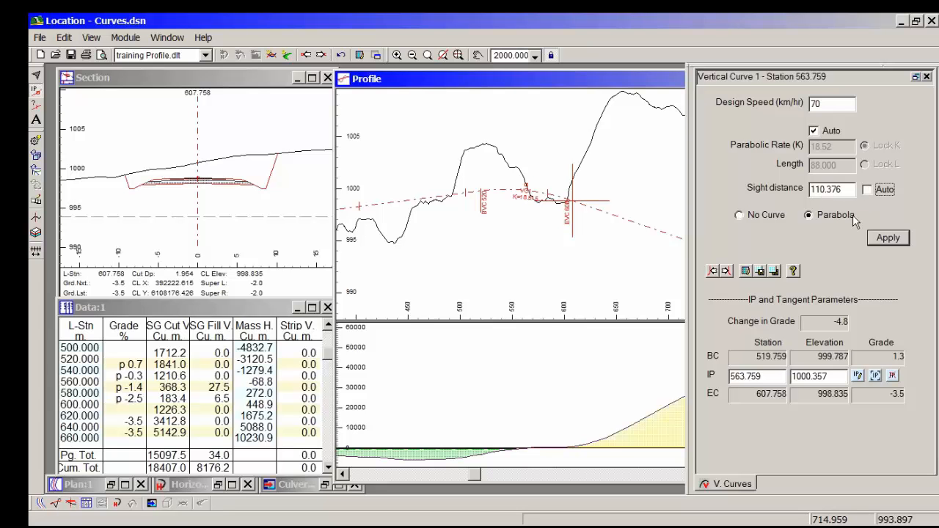
drag(846, 191, 787, 176)
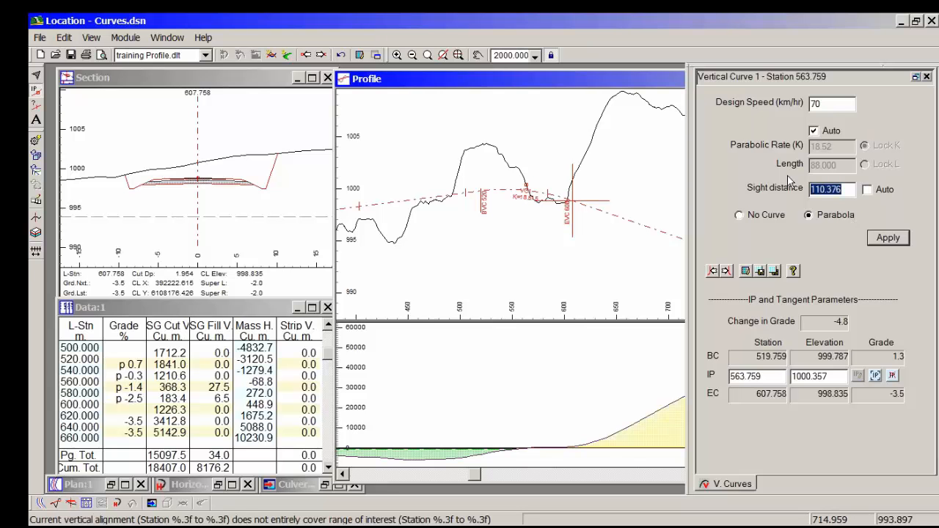
text(120)
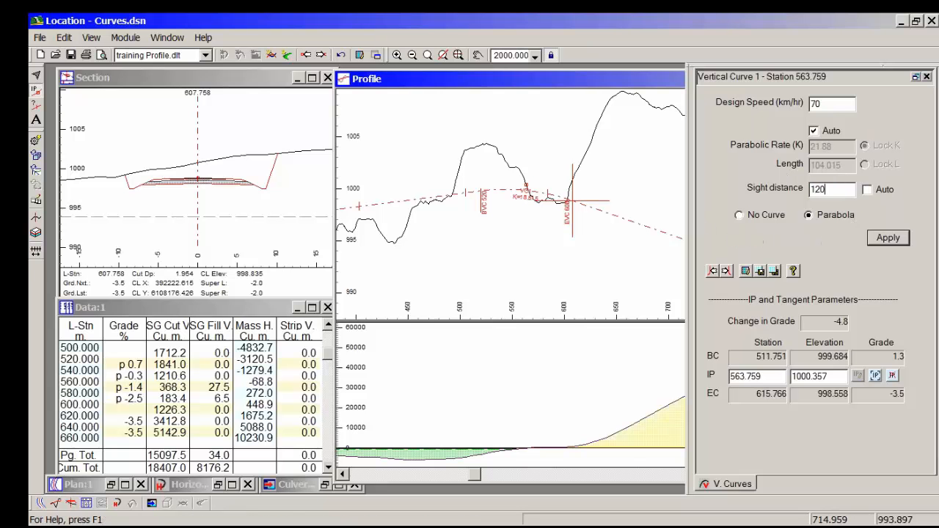
click(892, 247)
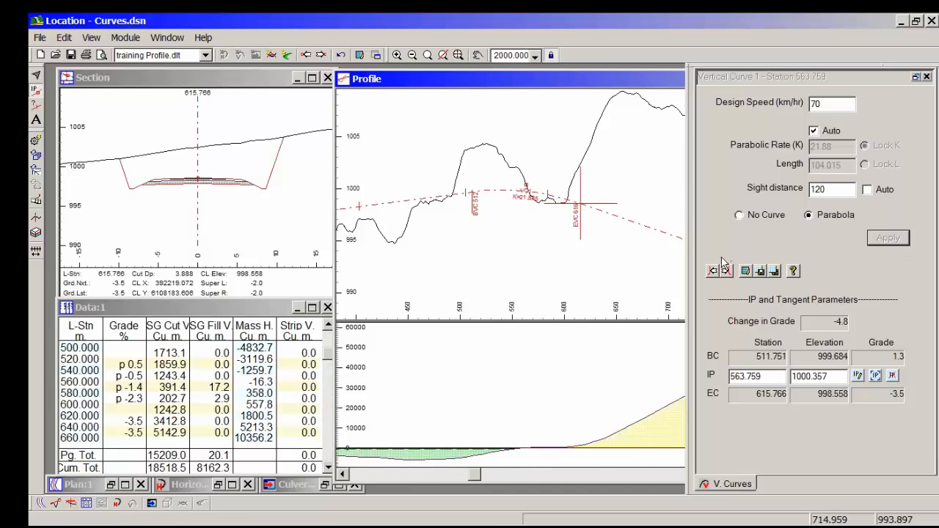
Step: Go to the vertical IP at station 860.566, reuse the first curve's 70 km/hr parabola with 120 sight distance and apply it
middle_drag(644, 278, 497, 242)
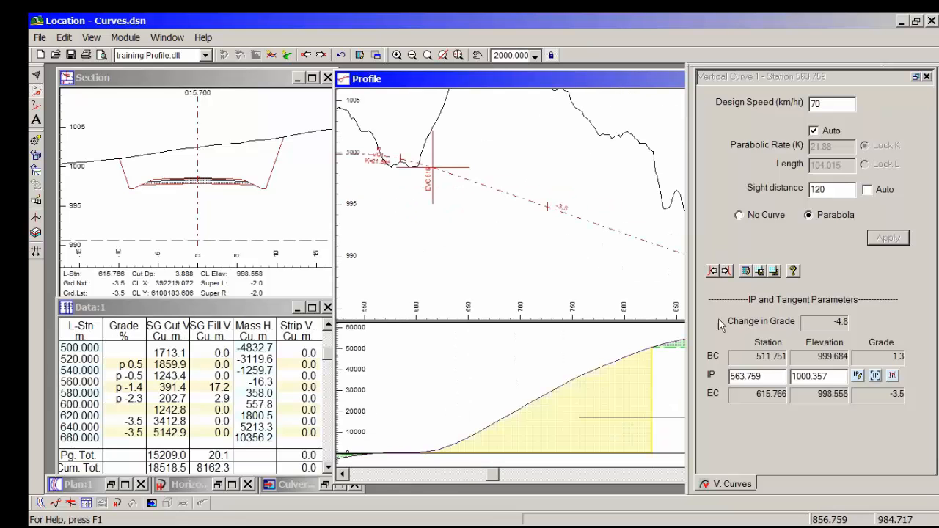
click(726, 271)
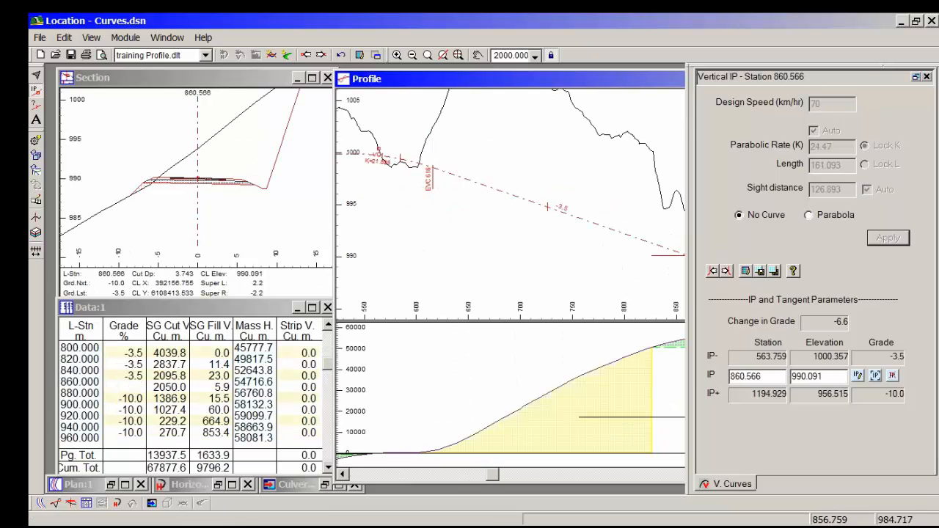
click(713, 272)
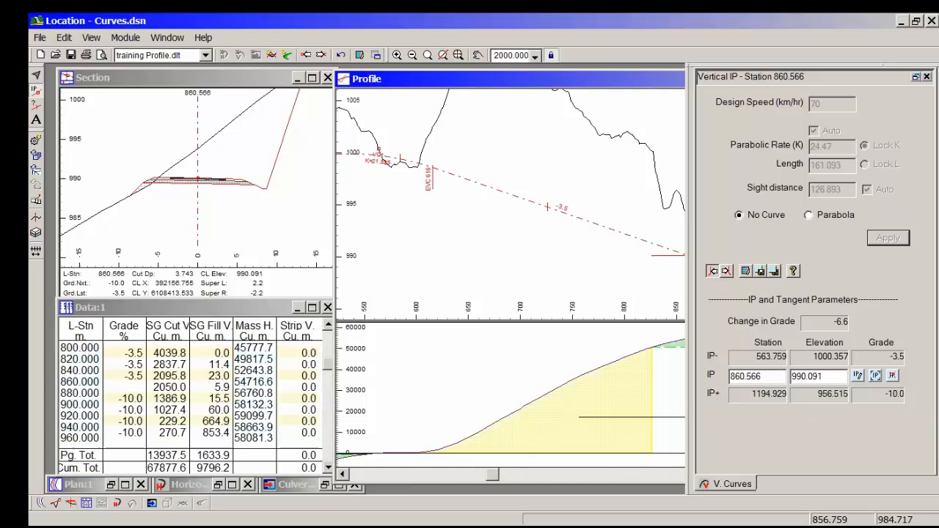
click(725, 271)
click(774, 274)
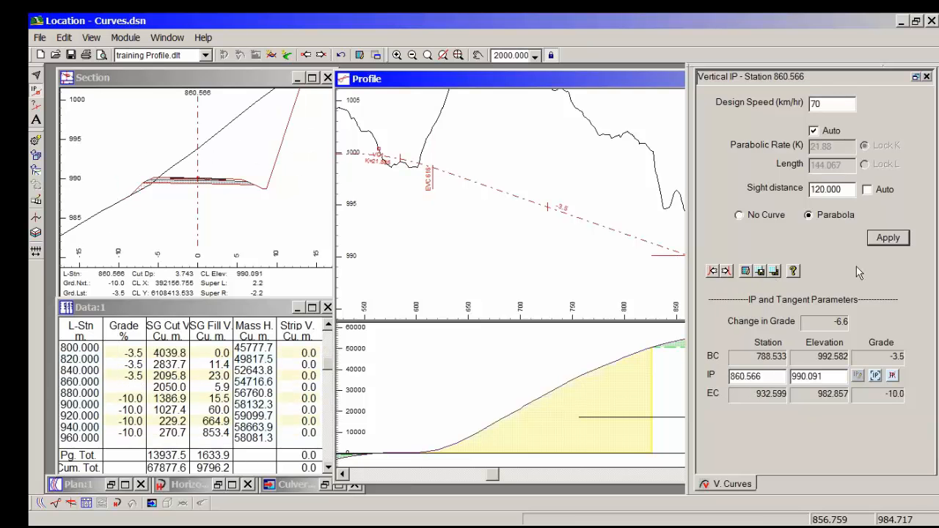
click(888, 237)
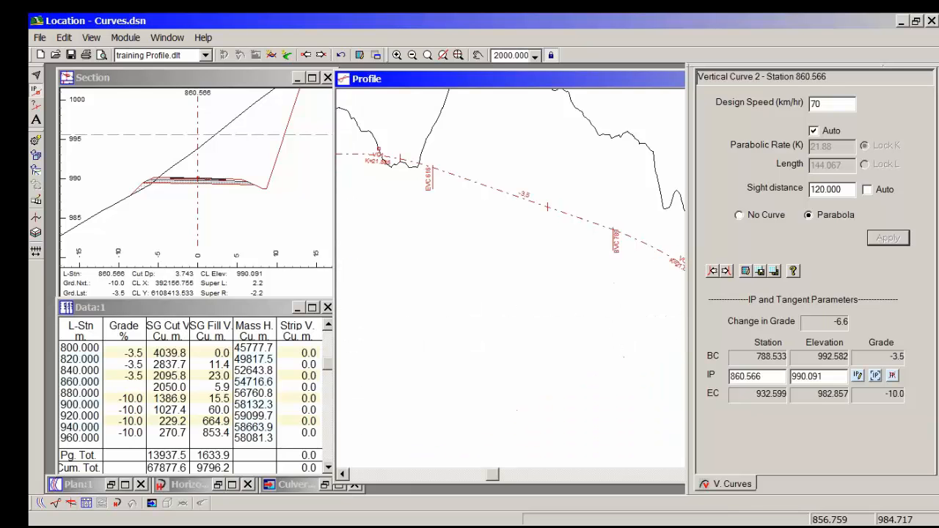
Step: Go to the vertical IP at station 1194.929 and apply the same 70 km/hr parabola with 120 sight distance
middle_drag(617, 270, 433, 195)
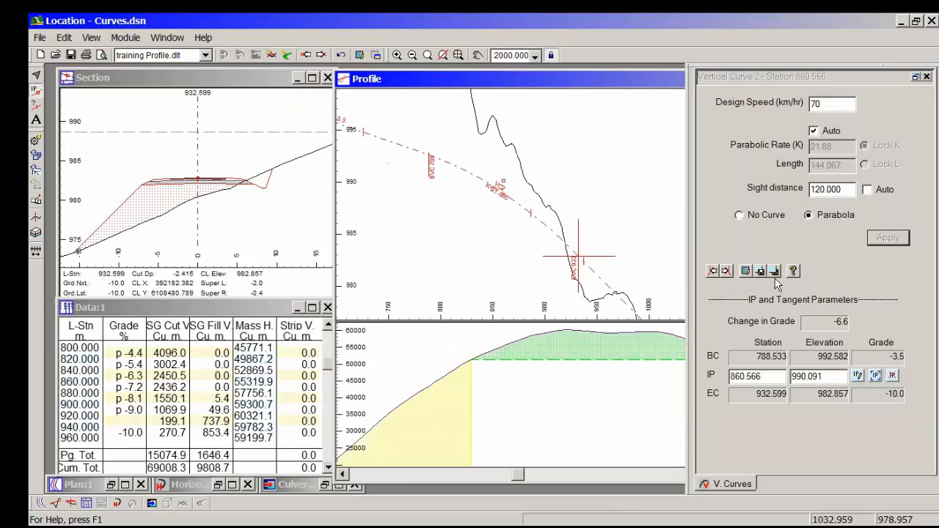
click(727, 270)
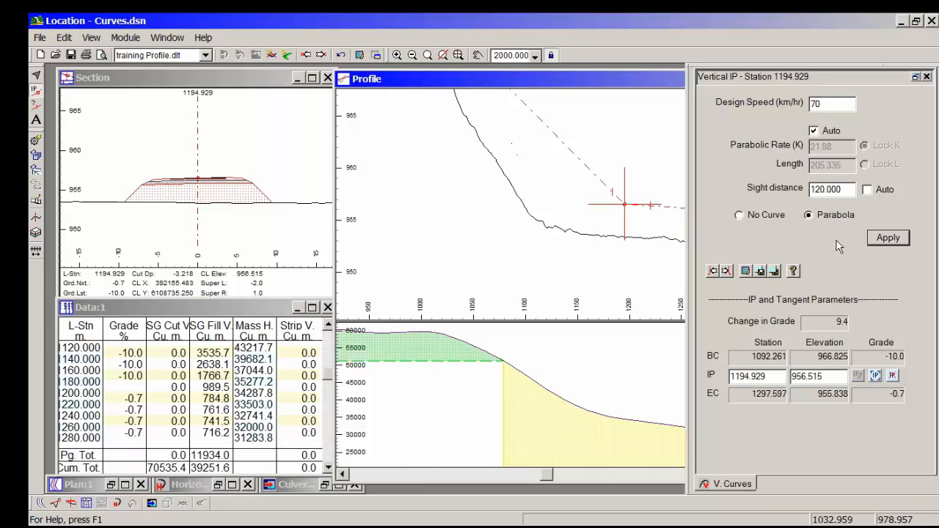
click(888, 237)
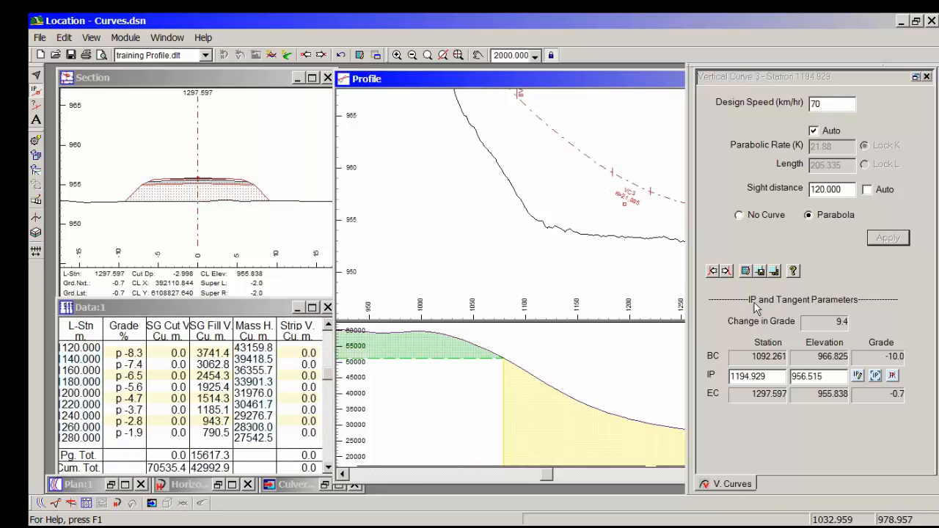
Step: Examine the new vertical curve at station 1194.929 and remove it by applying the No Curve option
middle_drag(561, 144, 499, 203)
scroll(499, 203, down, 1)
scroll(490, 195, down, 1)
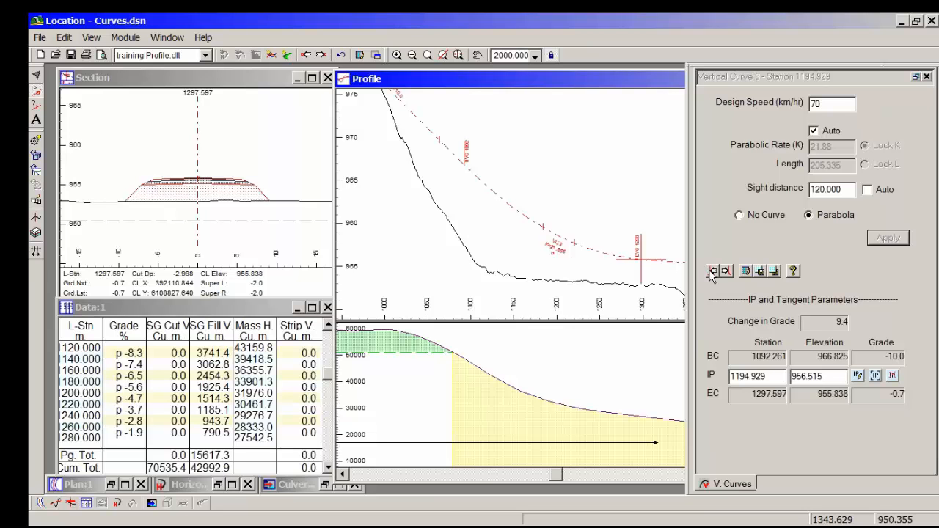
click(766, 215)
click(888, 237)
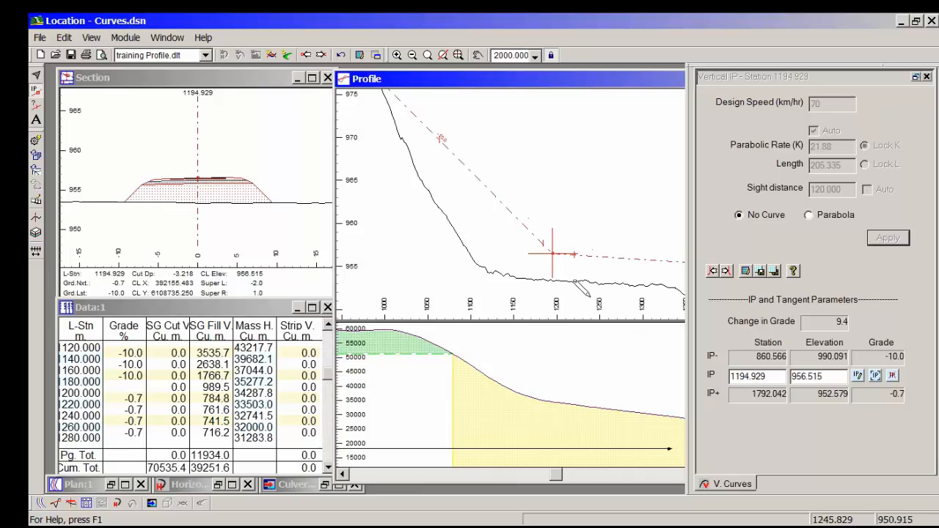
Step: Move the third vertical IP to station 1131.829, elevation 953.315, and choose the 70 km/hr parabola with 120 sight distance for it
drag(552, 253, 498, 281)
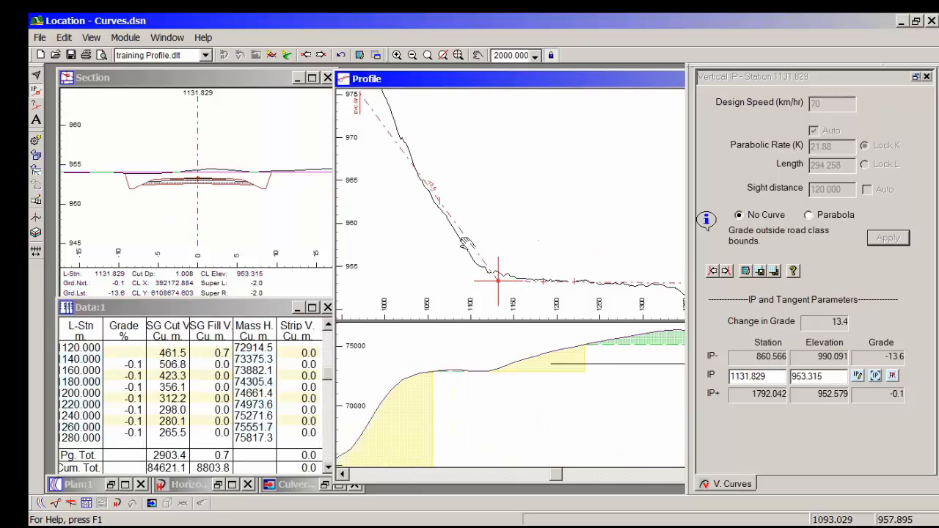
middle_drag(465, 241, 540, 223)
scroll(543, 223, down, 1)
click(775, 271)
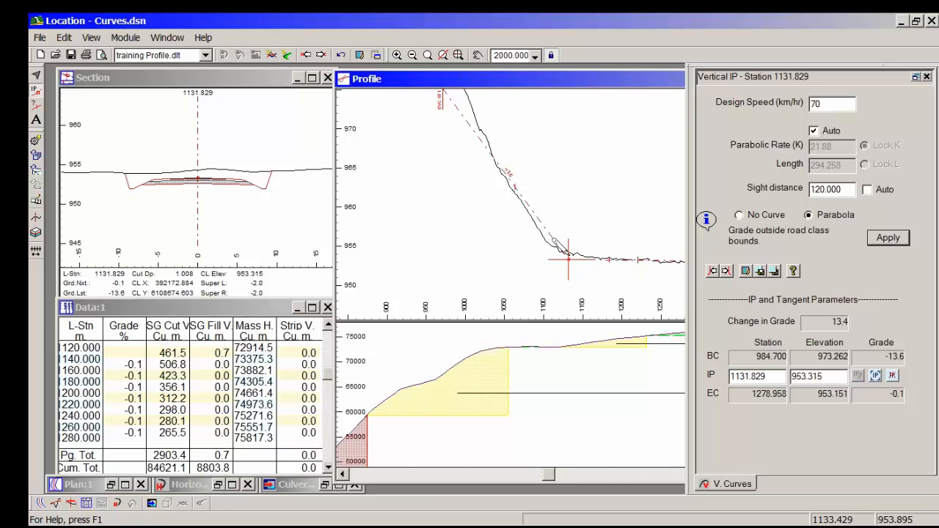
Step: Try the third vertical IP at station 1052.229, elevation 953.375, to examine how the steeper tangent affects the curve fit
drag(568, 257, 506, 259)
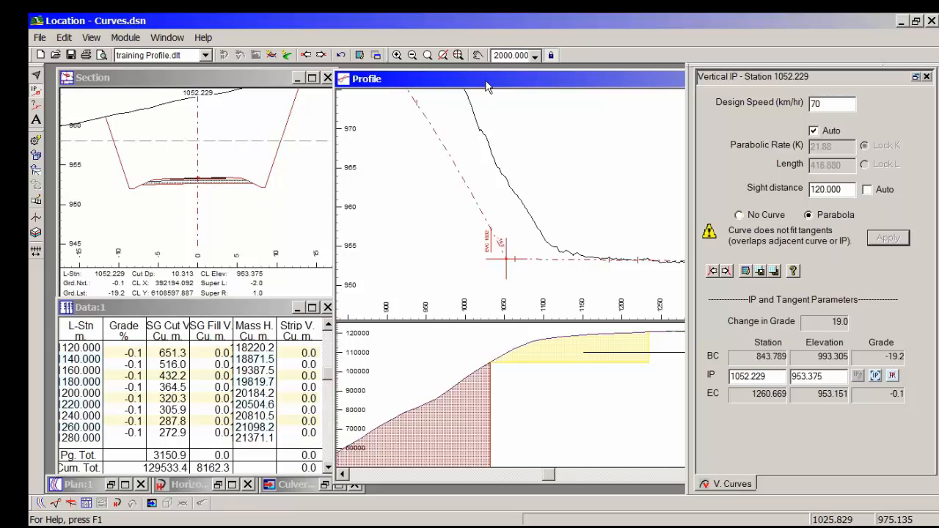
middle_drag(489, 236, 527, 255)
scroll(531, 257, down, 1)
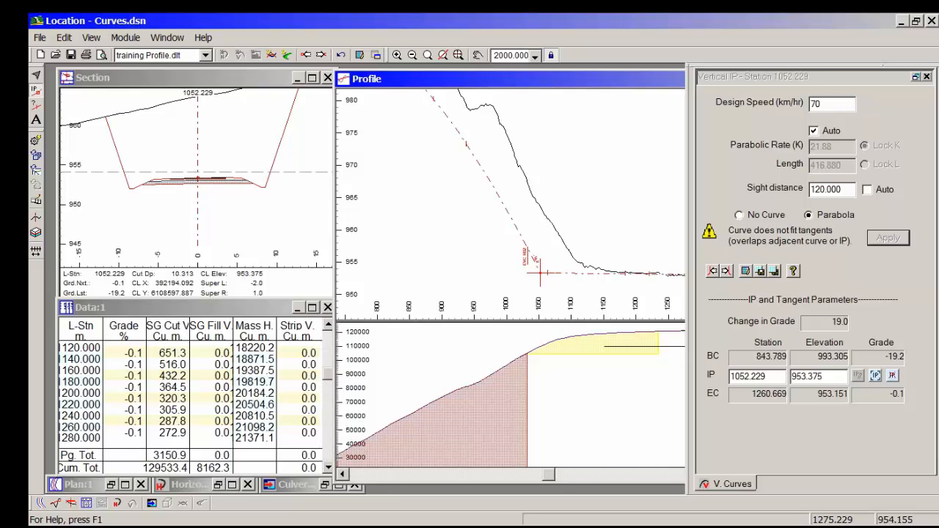
Step: Move the third vertical IP to station 1128.429, apply the 70 km/hr parabola, and refine its position to station 1111.029, elevation 956.535
drag(542, 273, 590, 251)
click(775, 268)
click(893, 242)
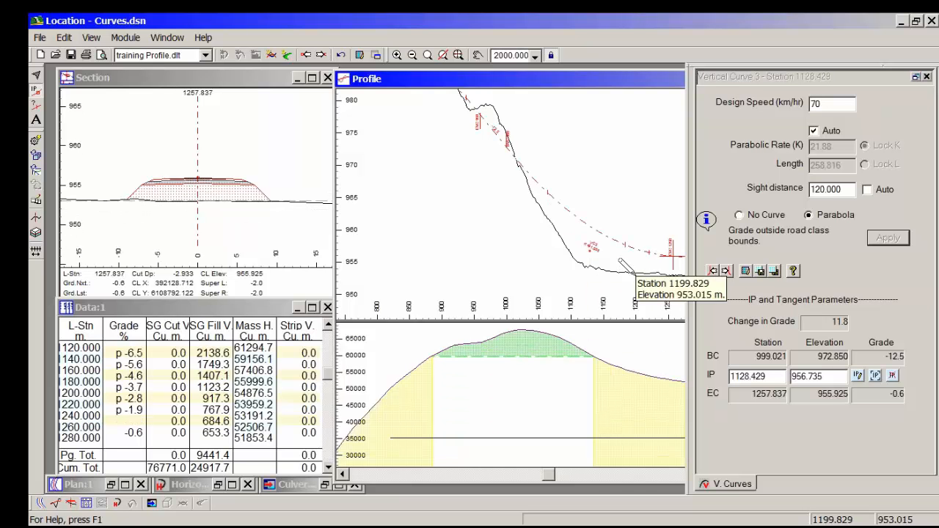
drag(590, 251, 579, 254)
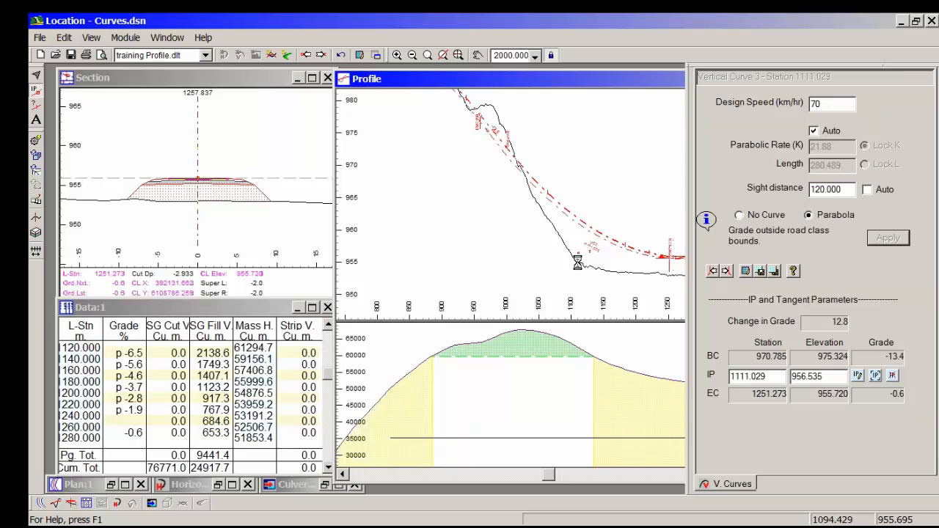
middle_drag(511, 176, 576, 215)
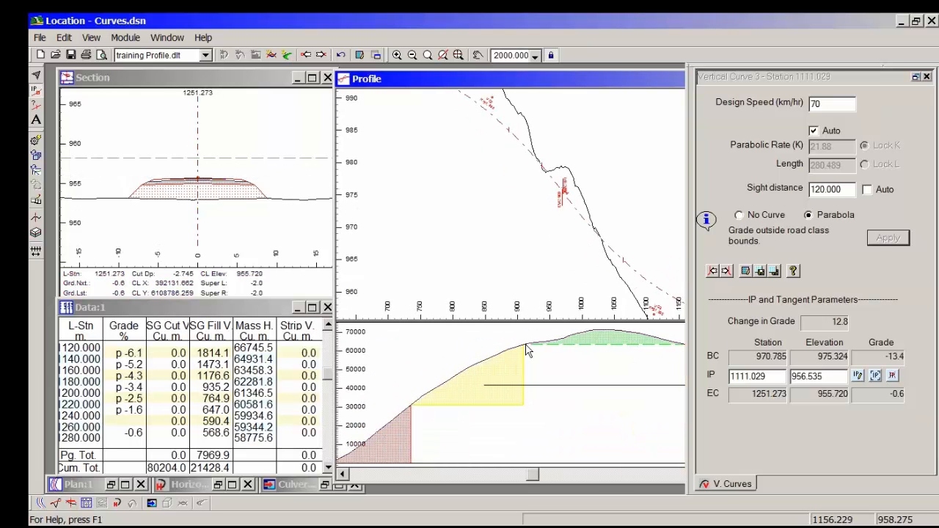
Step: Review the settings of the second and first vertical curves, and inspect the profile from there to the third vertical IP
click(560, 192)
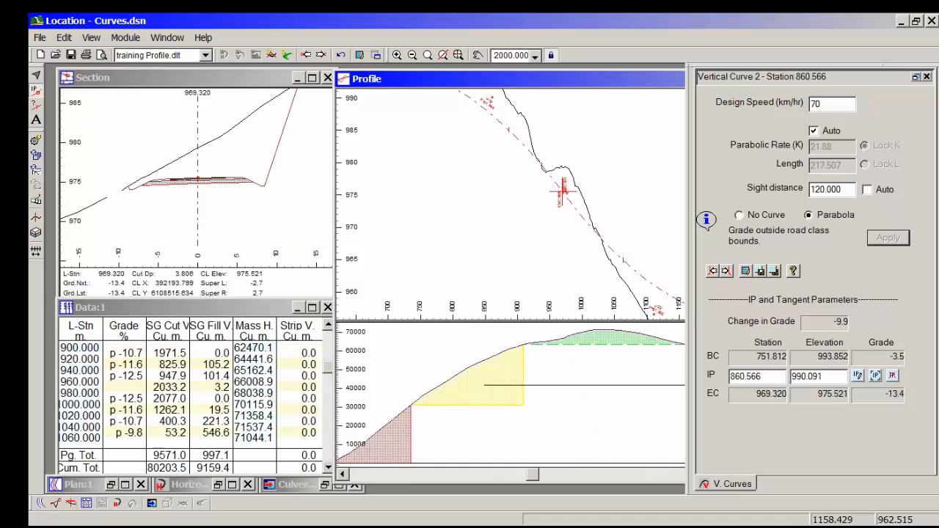
click(713, 270)
click(712, 271)
click(726, 271)
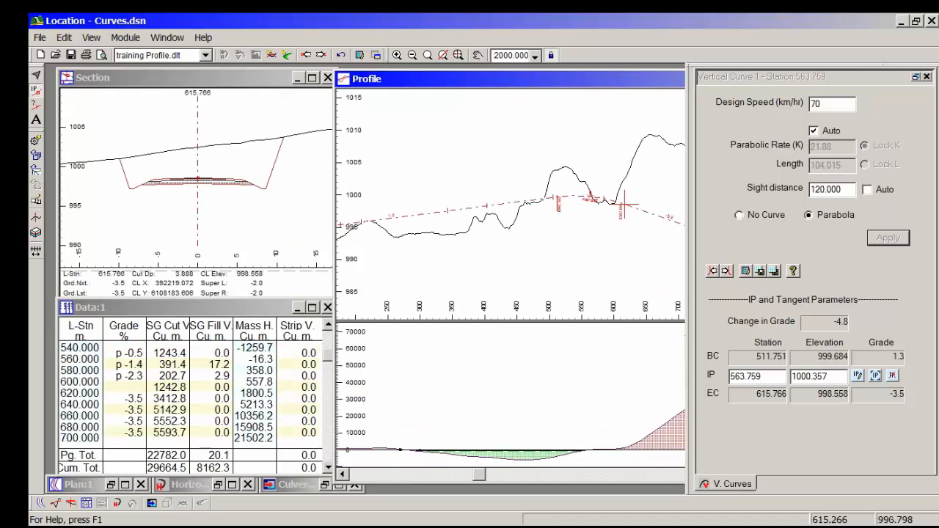
middle_drag(624, 215, 472, 171)
middle_drag(582, 259, 434, 204)
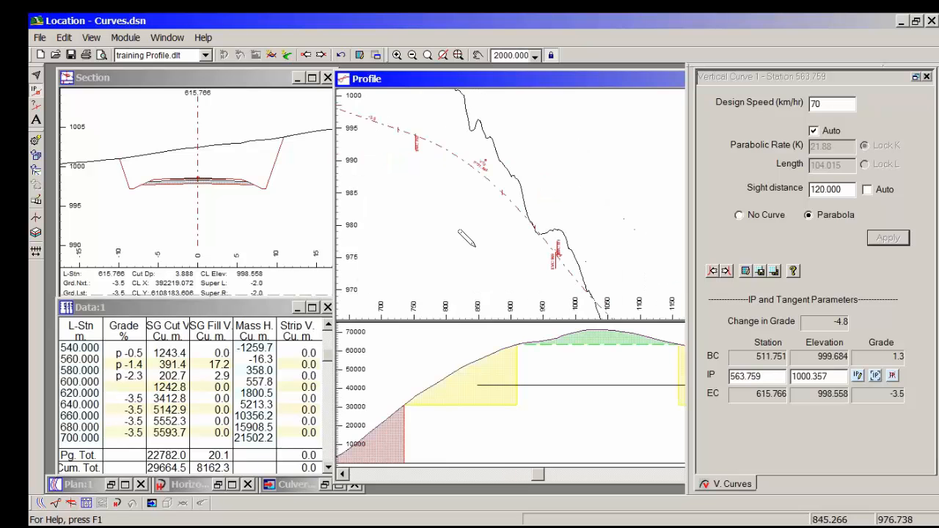
middle_drag(633, 274, 518, 216)
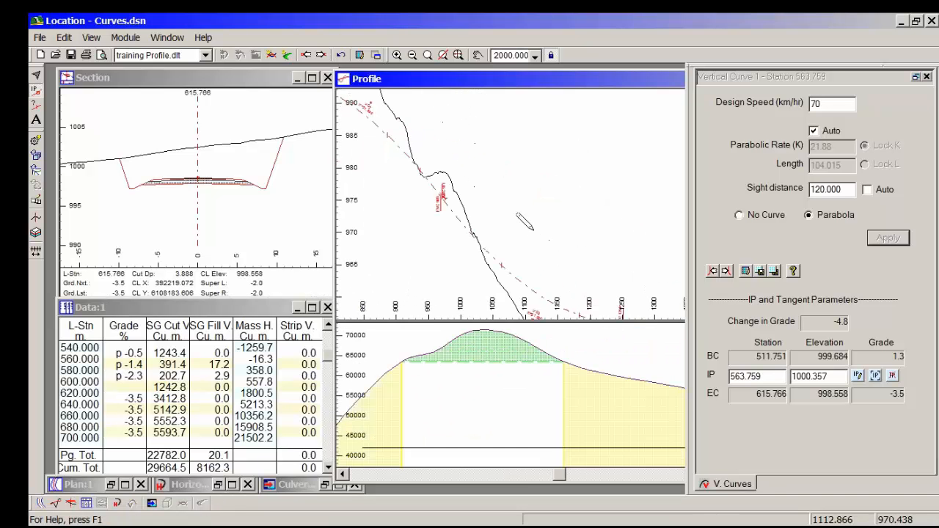
middle_drag(545, 250, 563, 186)
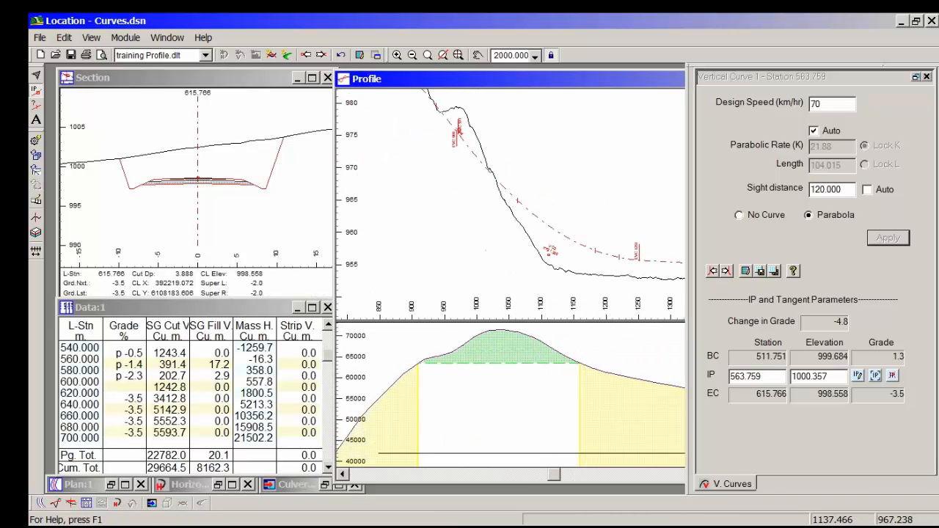
Step: Move the third vertical IP, with its parabola, to station 1119.666, elevation 954.858
scroll(550, 248, down, 1)
click(551, 248)
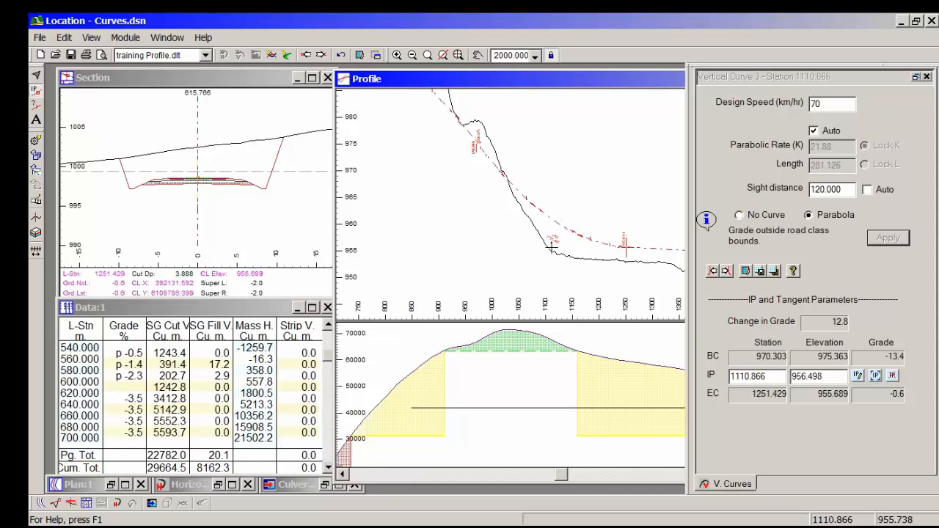
mouse_move(551, 248)
mouse_down()
mouse_move(568, 216)
mouse_move(574, 242)
mouse_move(546, 254)
mouse_up()
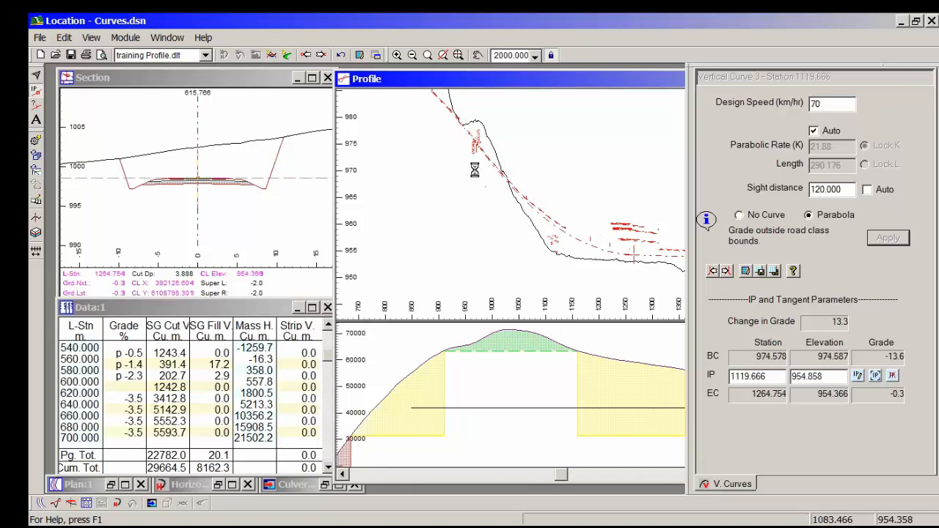
middle_drag(476, 155, 520, 135)
scroll(515, 230, up, 2)
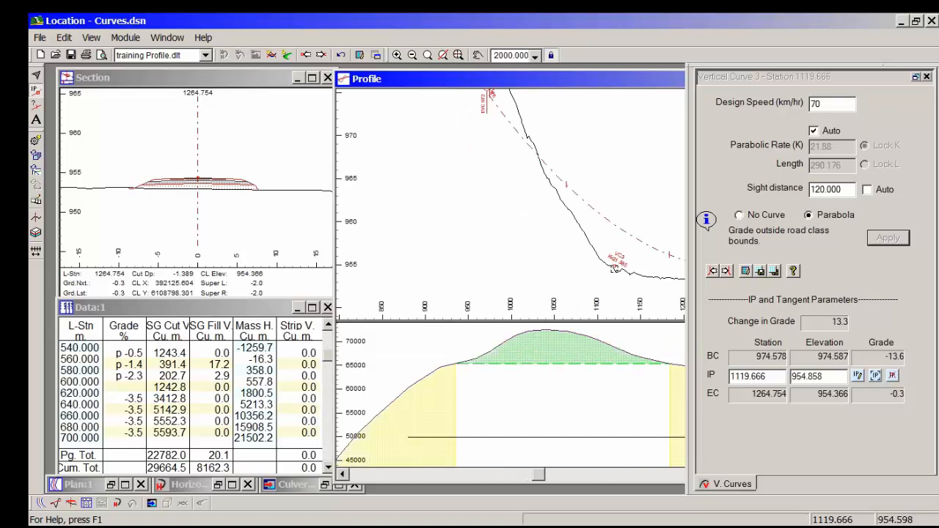
Step: Remove the third vertical IP's curve with the No Curve option and try the IP at station 1063.066, elevation 954.978
mouse_move(614, 268)
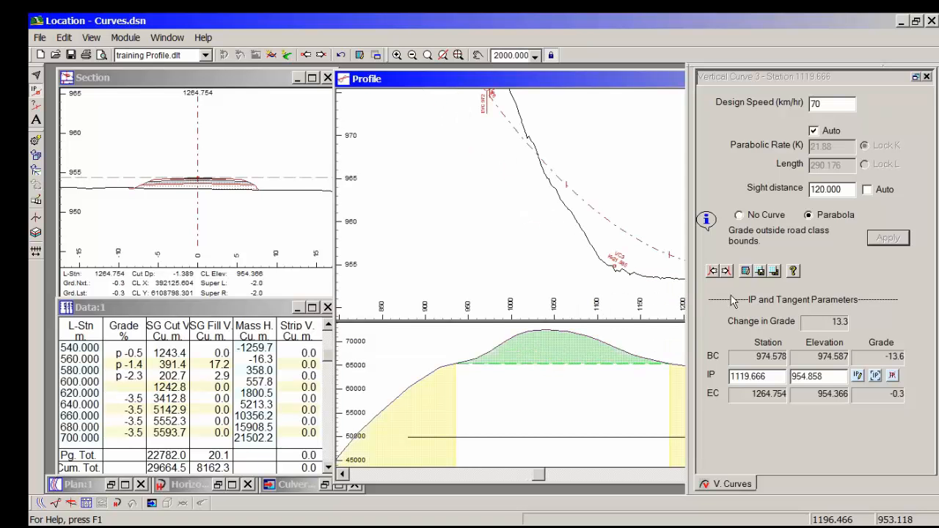
click(766, 215)
click(880, 244)
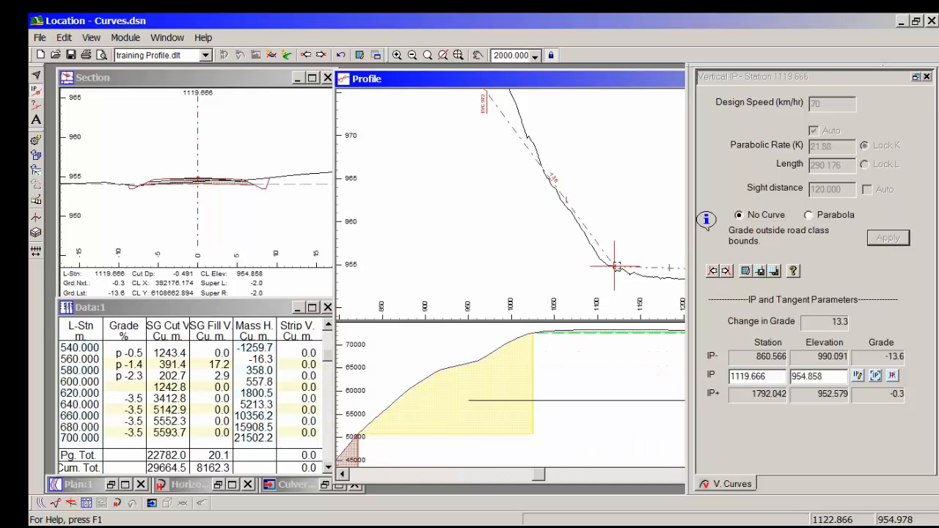
drag(617, 264, 565, 266)
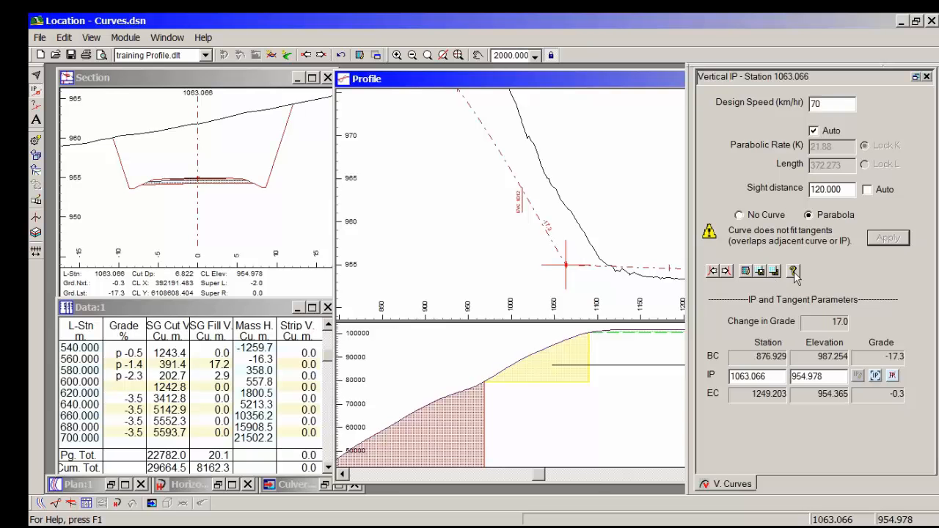
Step: Move the third vertical IP to station 1148.466, elevation 954.518, and apply the 70 km/hr parabola with 120 sight distance
drag(565, 264, 638, 269)
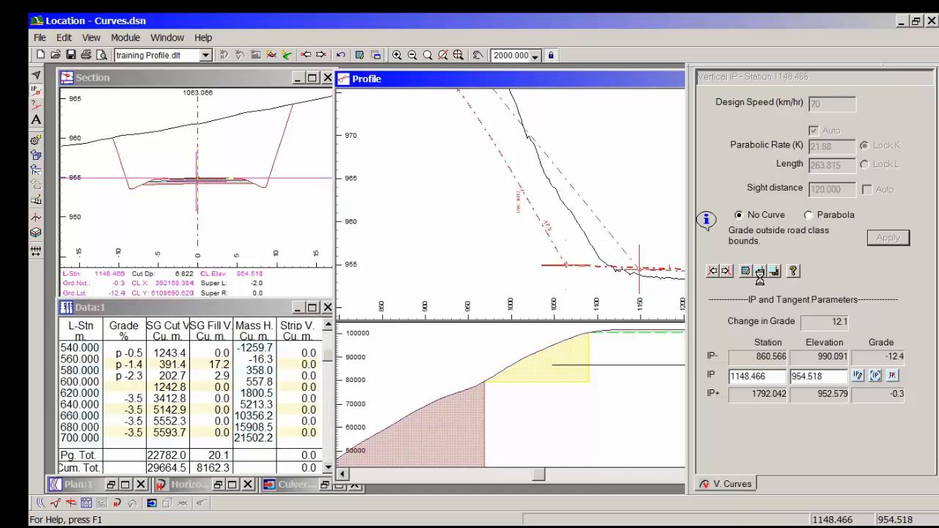
click(885, 243)
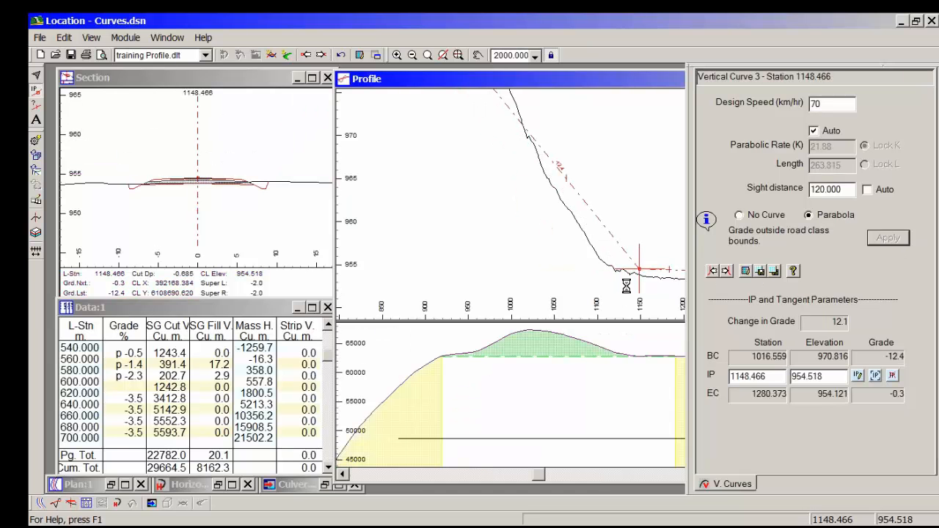
Step: Maximize the Profile window and move the third vertical IP to station 1121.266, elevation 954.358
double_click(502, 78)
middle_drag(323, 132, 435, 161)
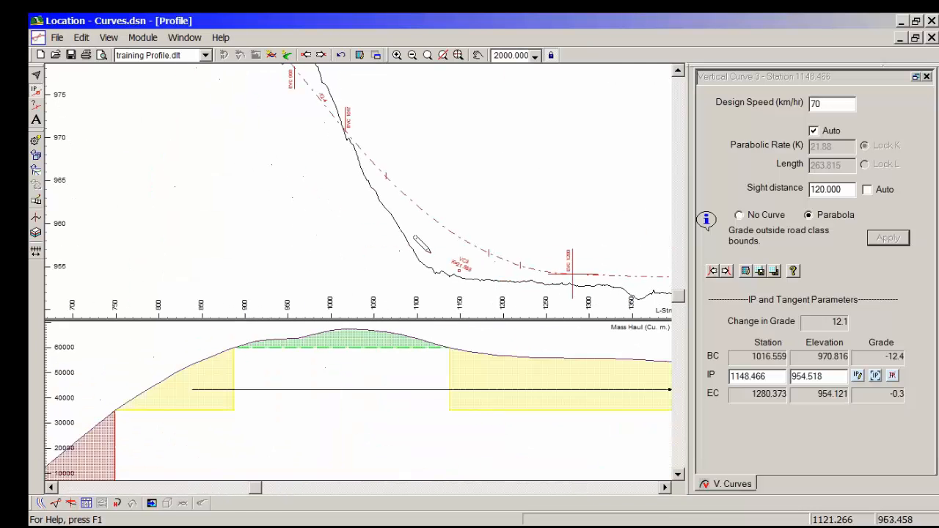
mouse_move(441, 261)
mouse_down()
mouse_move(460, 269)
mouse_move(425, 270)
mouse_up()
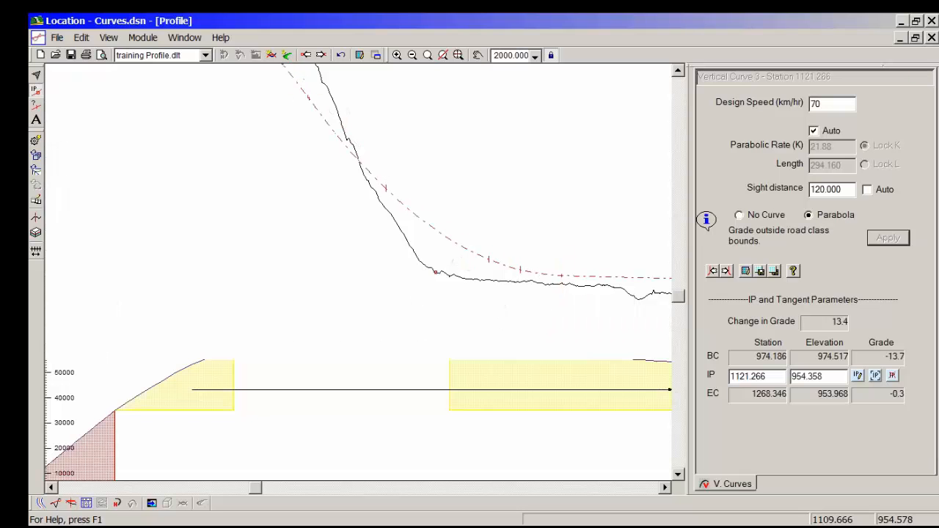
mouse_move(304, 119)
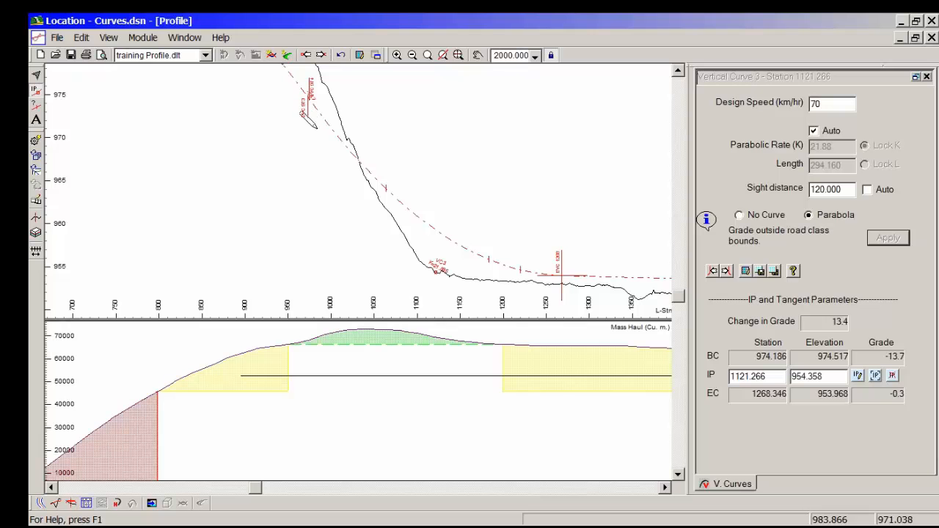
middle_drag(315, 161, 377, 158)
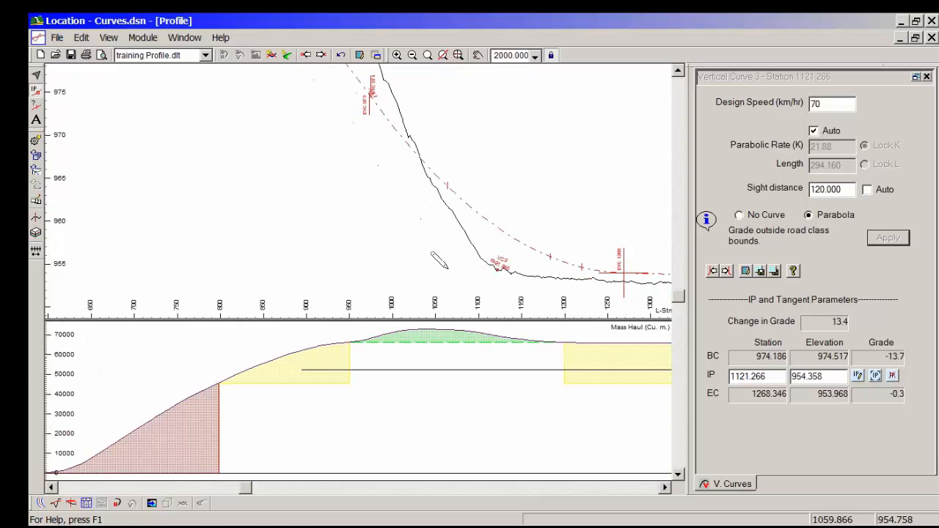
middle_drag(438, 260, 373, 237)
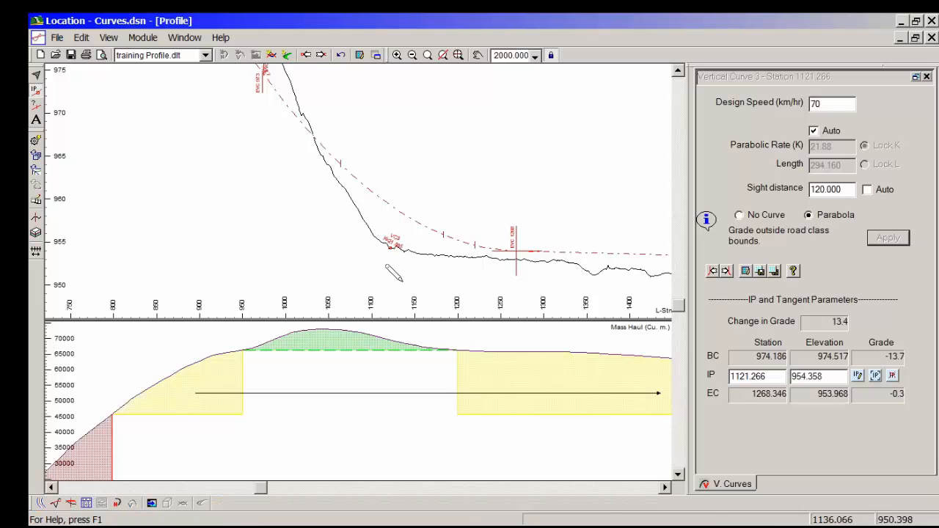
mouse_move(712, 526)
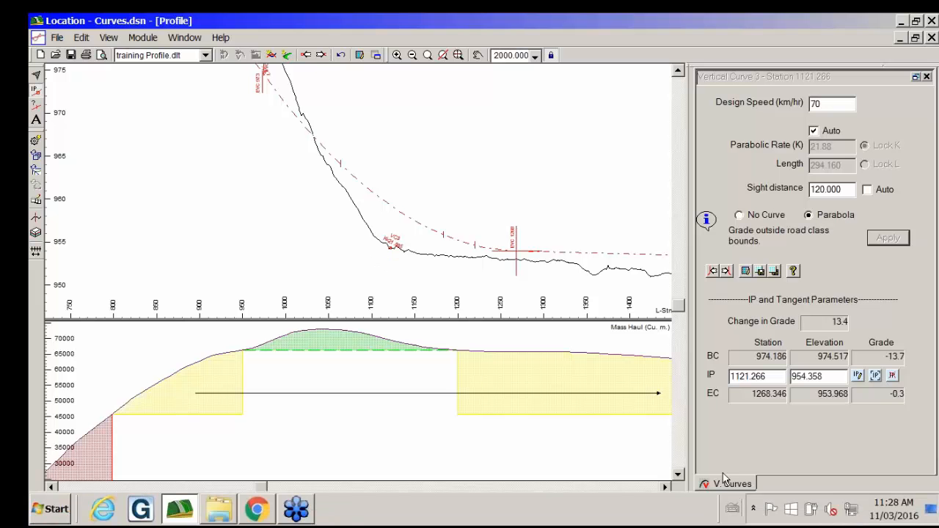